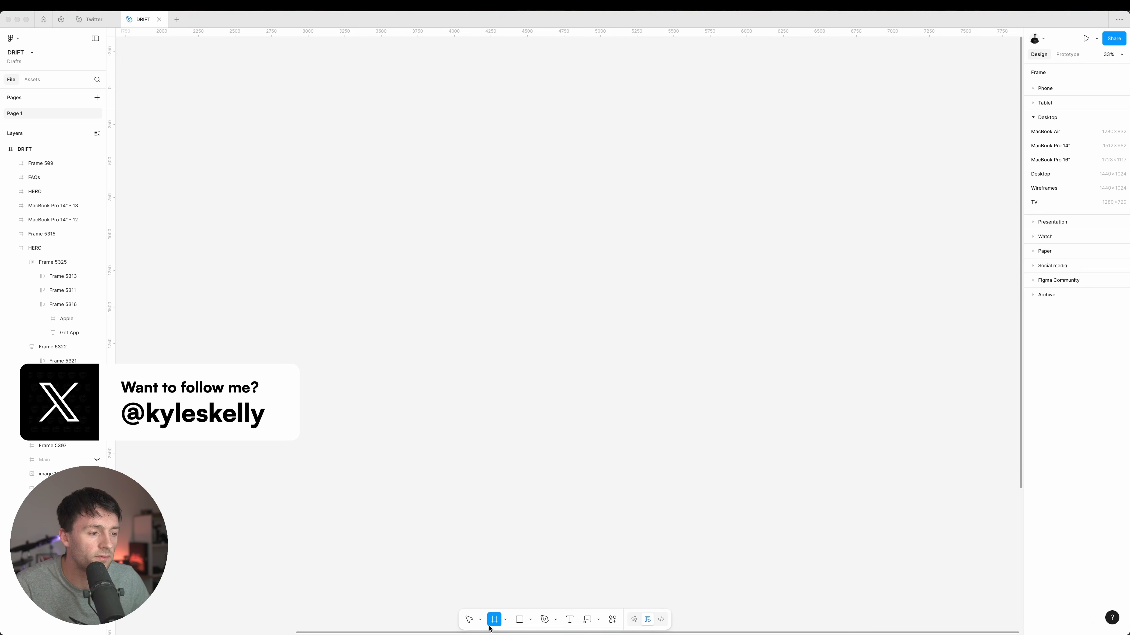
# - Create a MacBook Pro 14" frame and give it a 12-column layout guide with a 64 margin and 16 gutter
pyautogui.click(1045, 146)
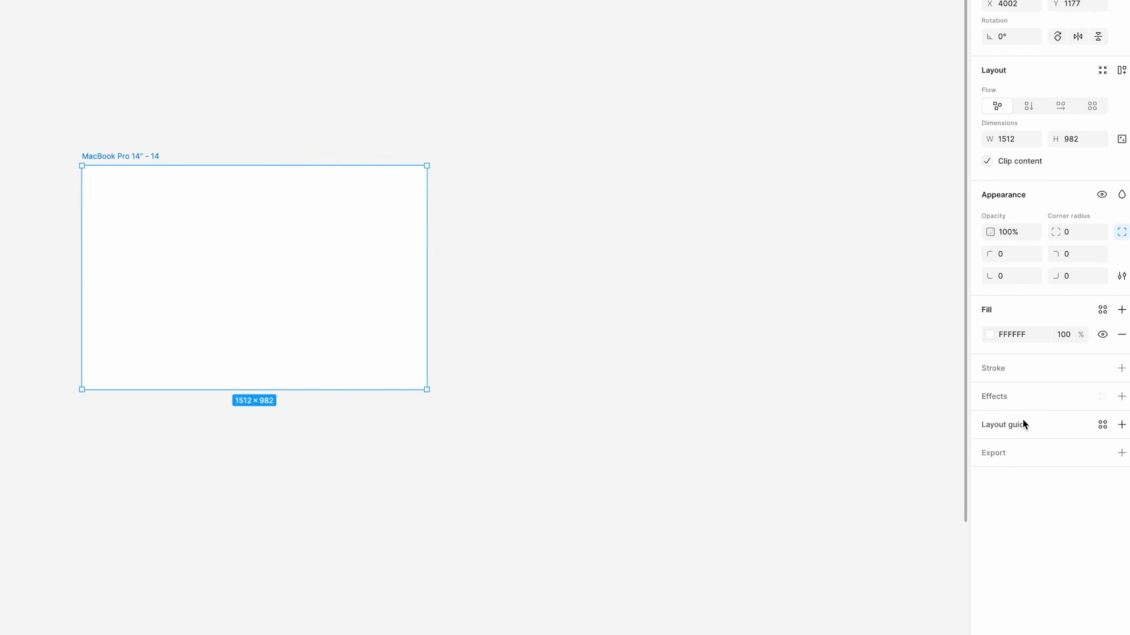
pyautogui.click(1056, 426)
pyautogui.click(837, 455)
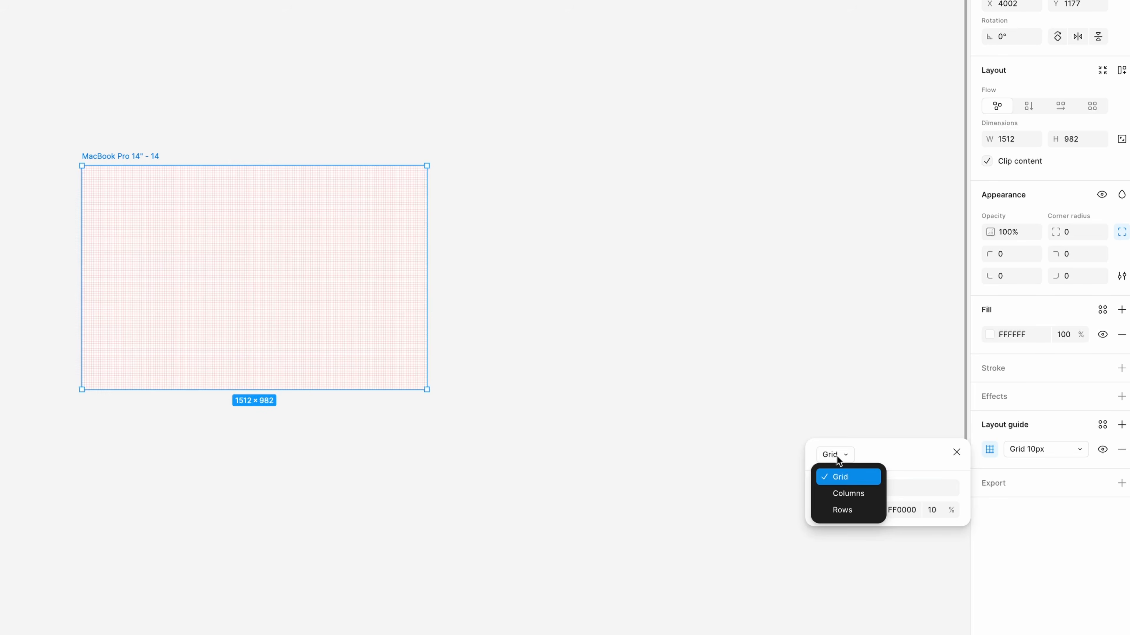
pyautogui.click(849, 489)
pyautogui.write('12')
pyautogui.click(912, 576)
pyautogui.write('64')
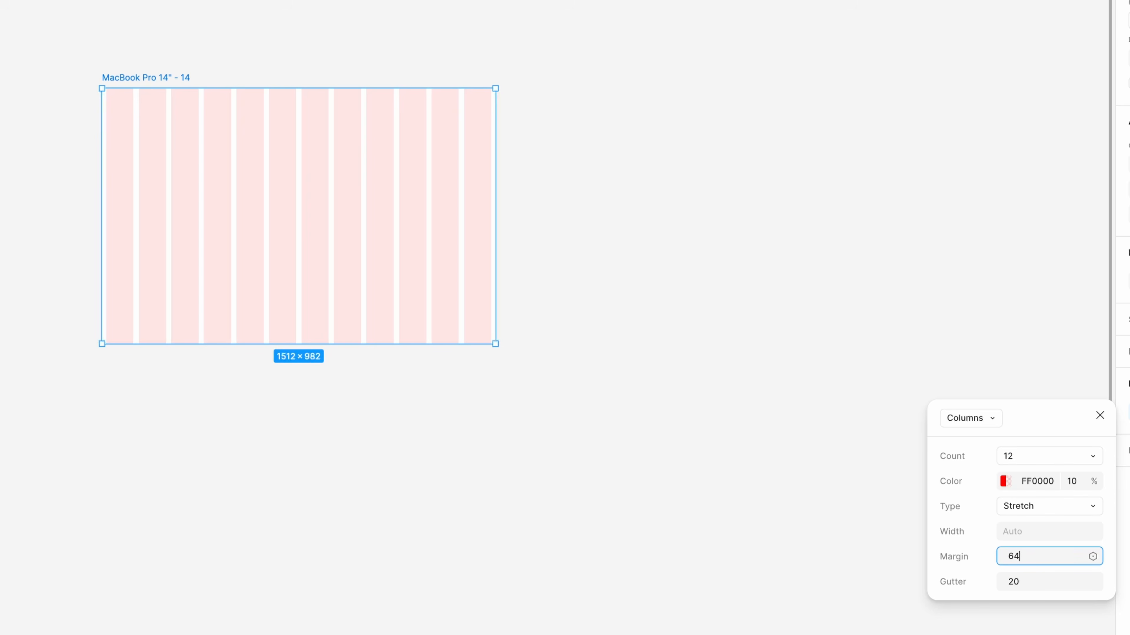
pyautogui.press('Return')
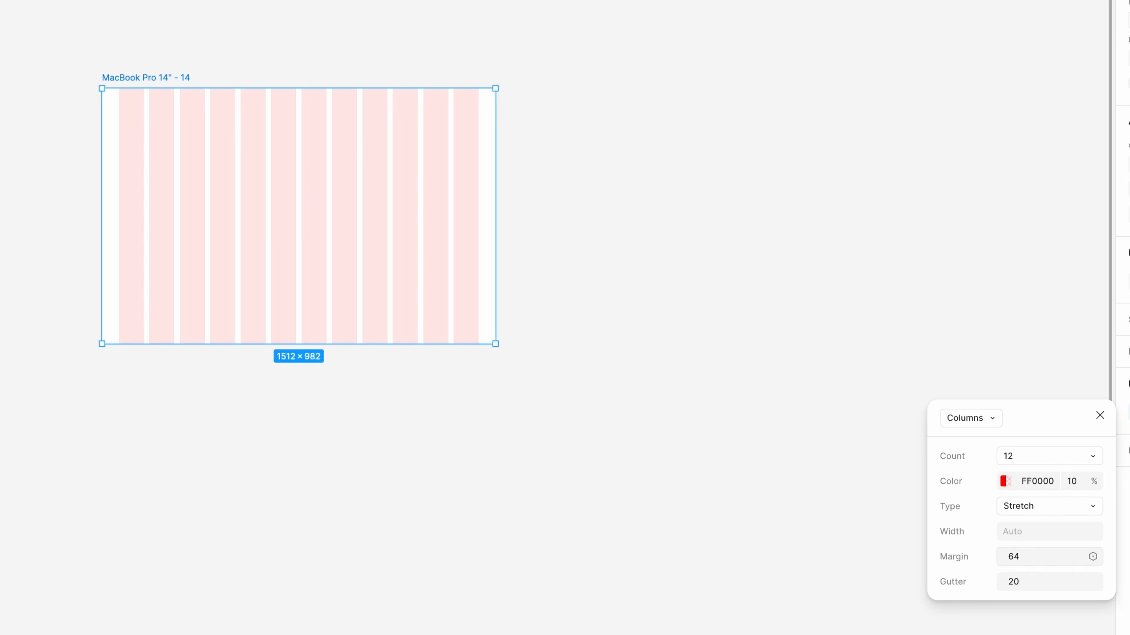
pyautogui.write('16')
pyautogui.press('Return')
pyautogui.click(505, 34)
# - Add the text "Drift" inside the frame and set it to Recoleta at size 24
pyautogui.press('t')
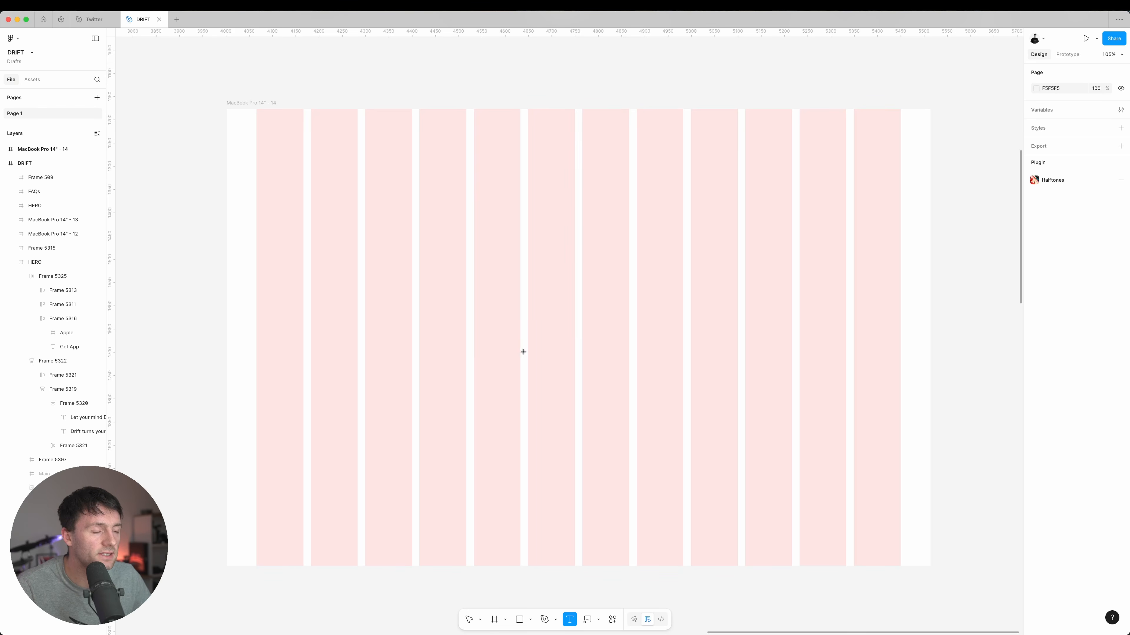
pyautogui.click(531, 335)
pyautogui.write('Drif')
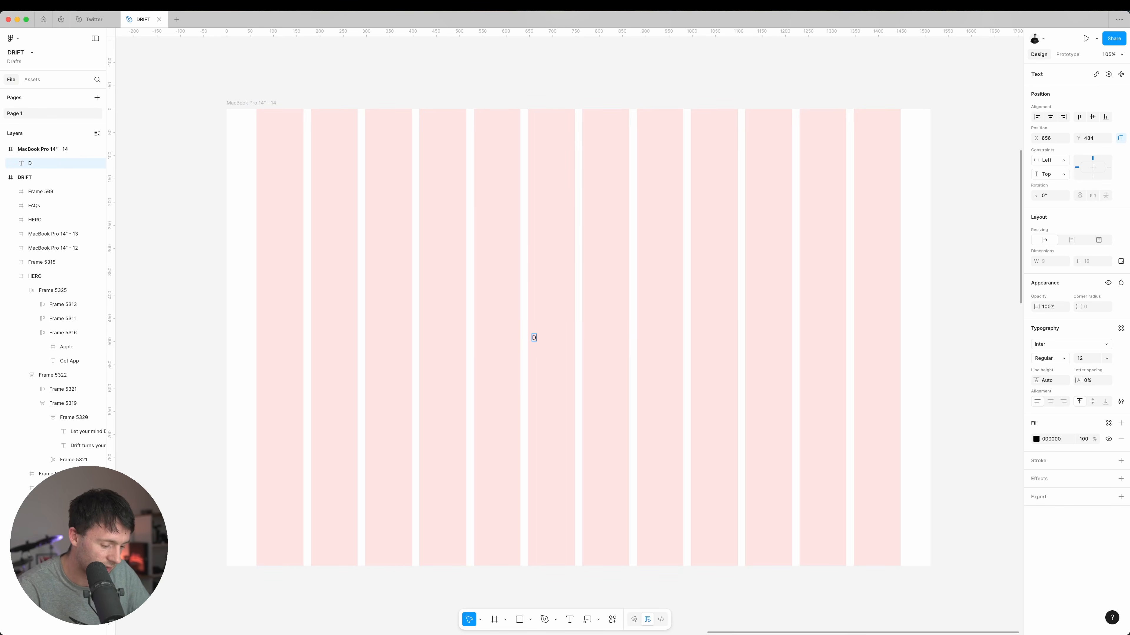
pyautogui.write('t')
pyautogui.press('Escape')
pyautogui.click(1055, 346)
pyautogui.write('rec')
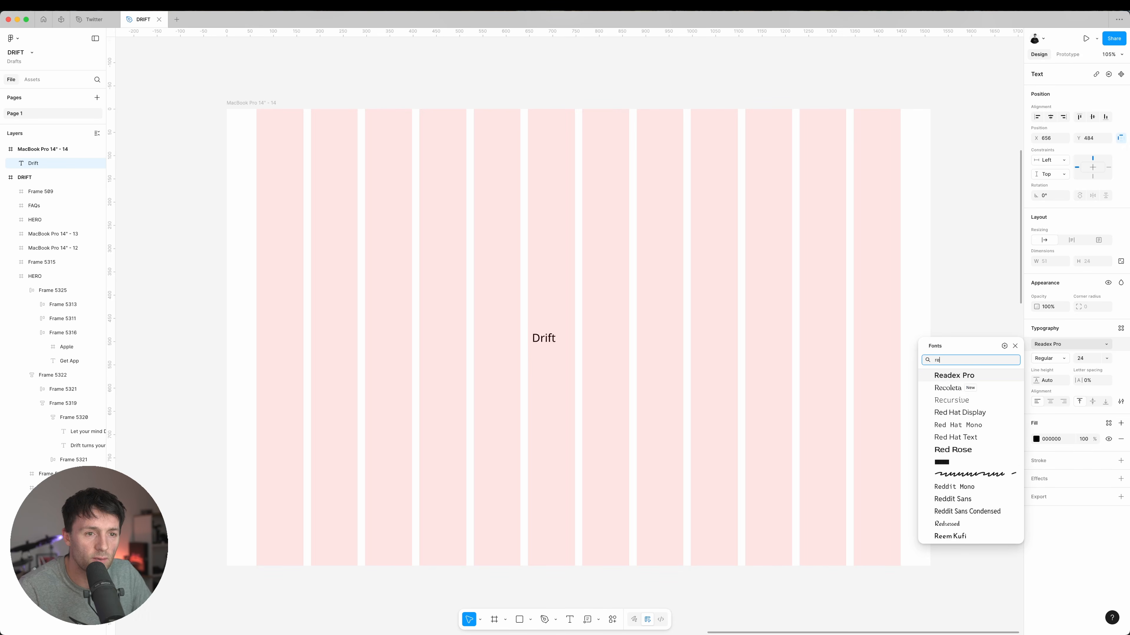
pyautogui.press('Return')
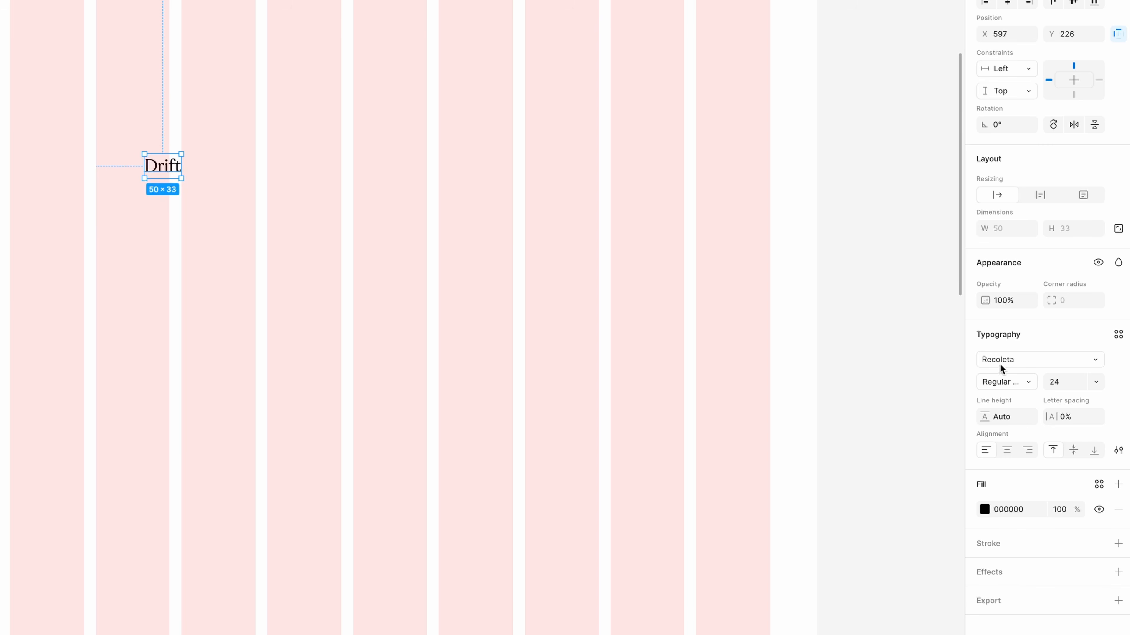
# - Draw a horizontal line about 24 px long below the "Drift" text and duplicate it into a stack of four lines
pyautogui.press('l')
pyautogui.moveTo(197, 202); pyautogui.dragTo(214, 202)
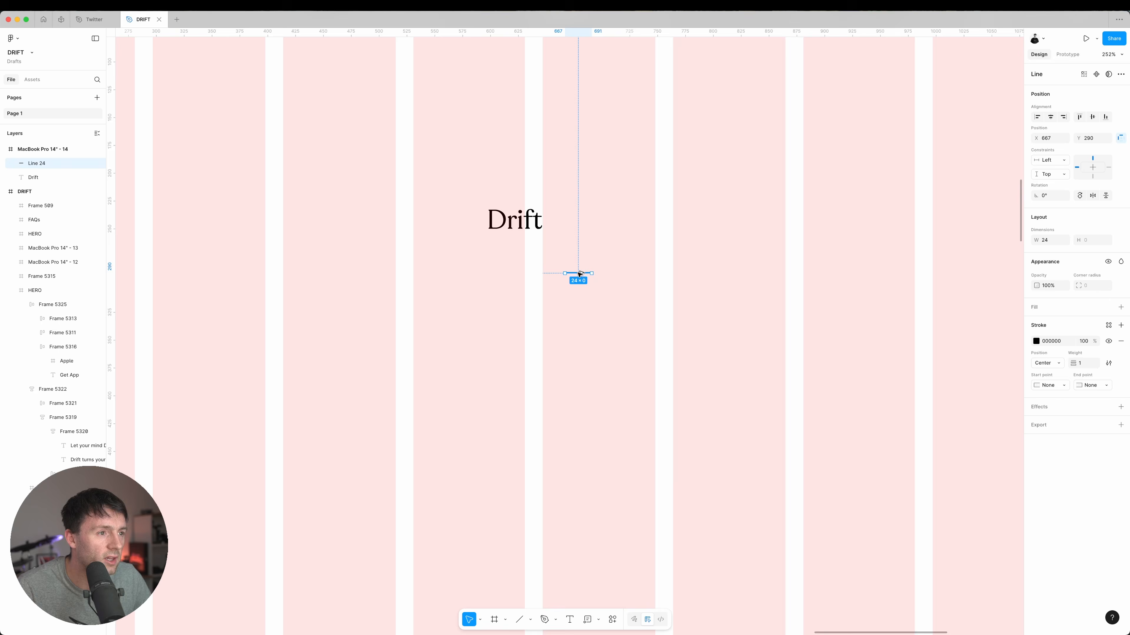
pyautogui.moveTo(580, 274); pyautogui.dragTo(687, 357)
pyautogui.scroll(5, 580, 269)
pyautogui.scroll(1, 583, 255)
# - Bend the four lines into upward chevrons about 1.5 px high by raising their midpoints, and lower the top one to even the spacing
pyautogui.click(1120, 75)
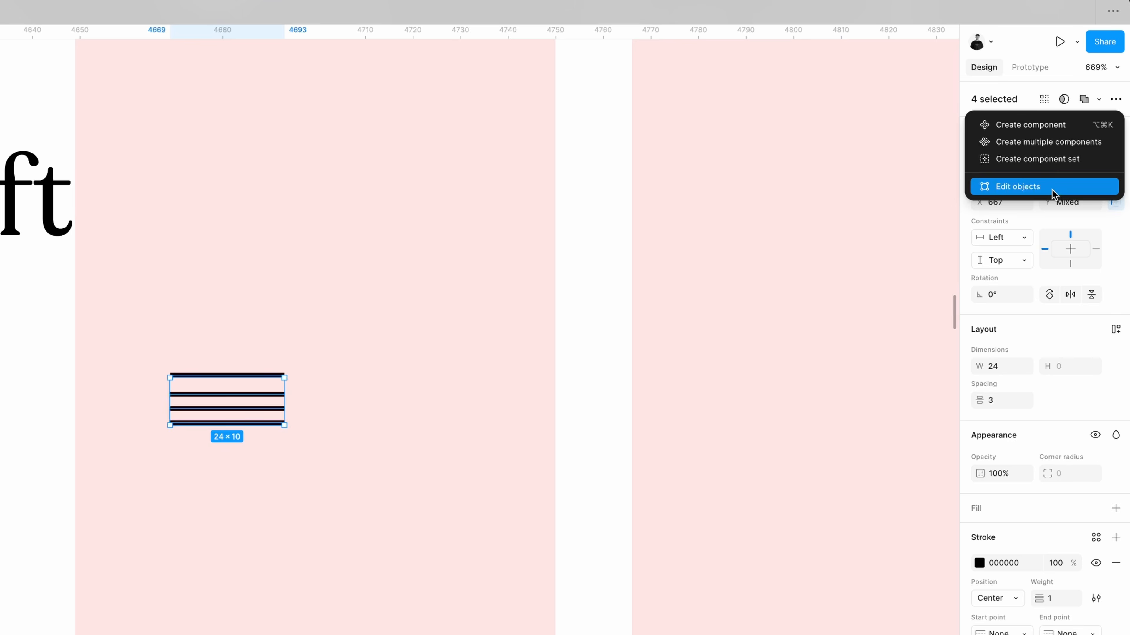
pyautogui.click(1070, 129)
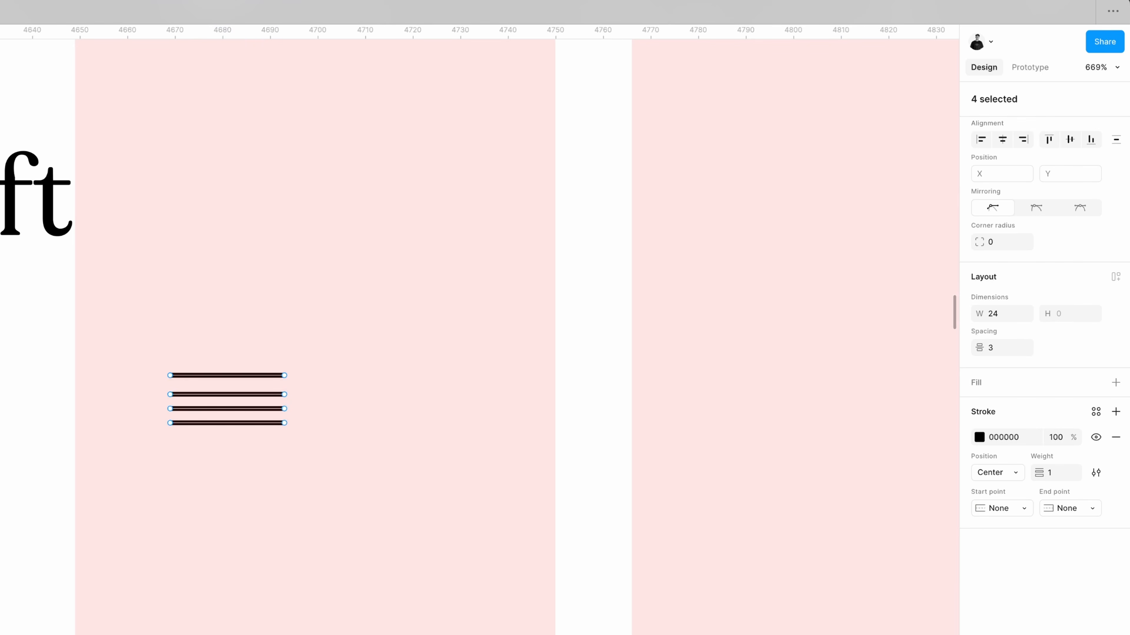
pyautogui.click(227, 423)
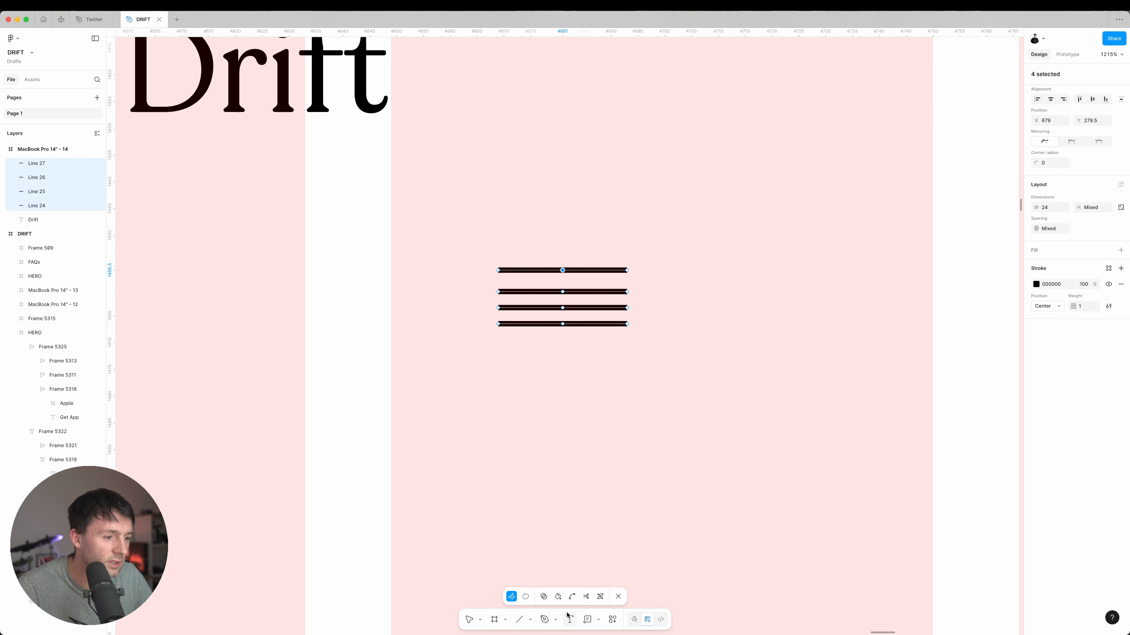
pyautogui.moveTo(554, 255); pyautogui.dragTo(584, 374)
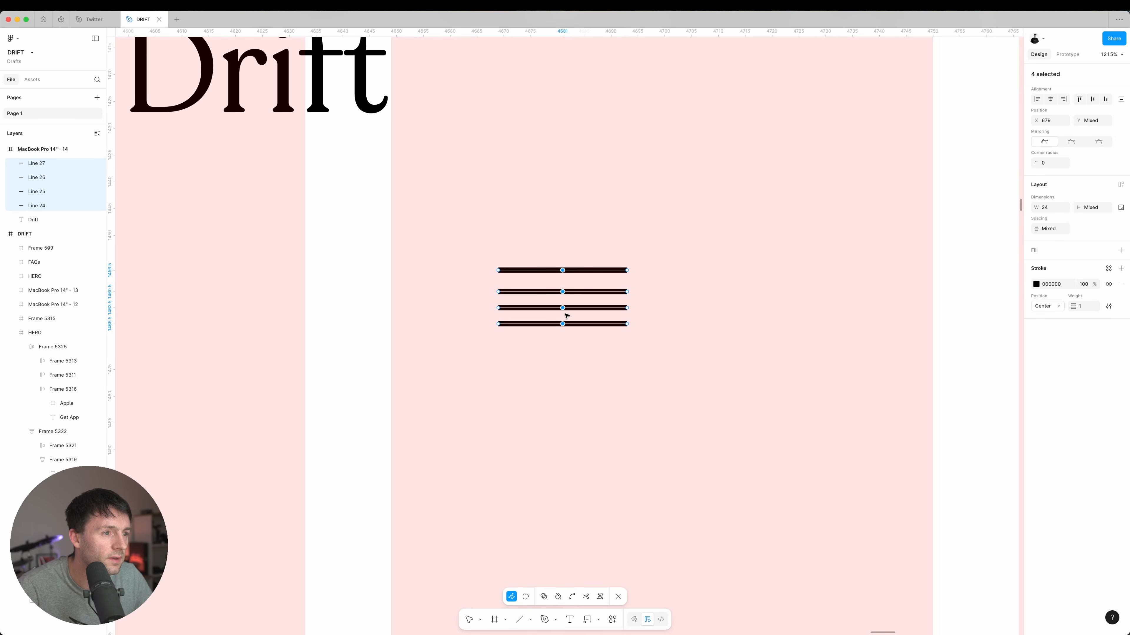
pyautogui.moveTo(563, 324); pyautogui.dragTo(563, 316)
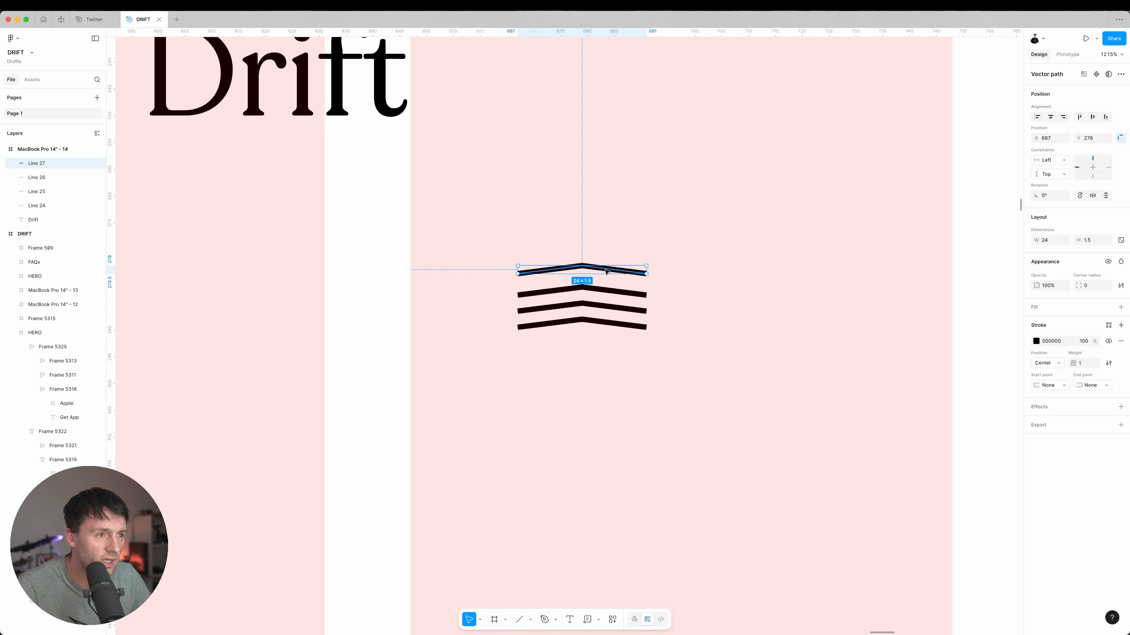
pyautogui.moveTo(606, 272); pyautogui.dragTo(606, 277)
pyautogui.click(729, 245)
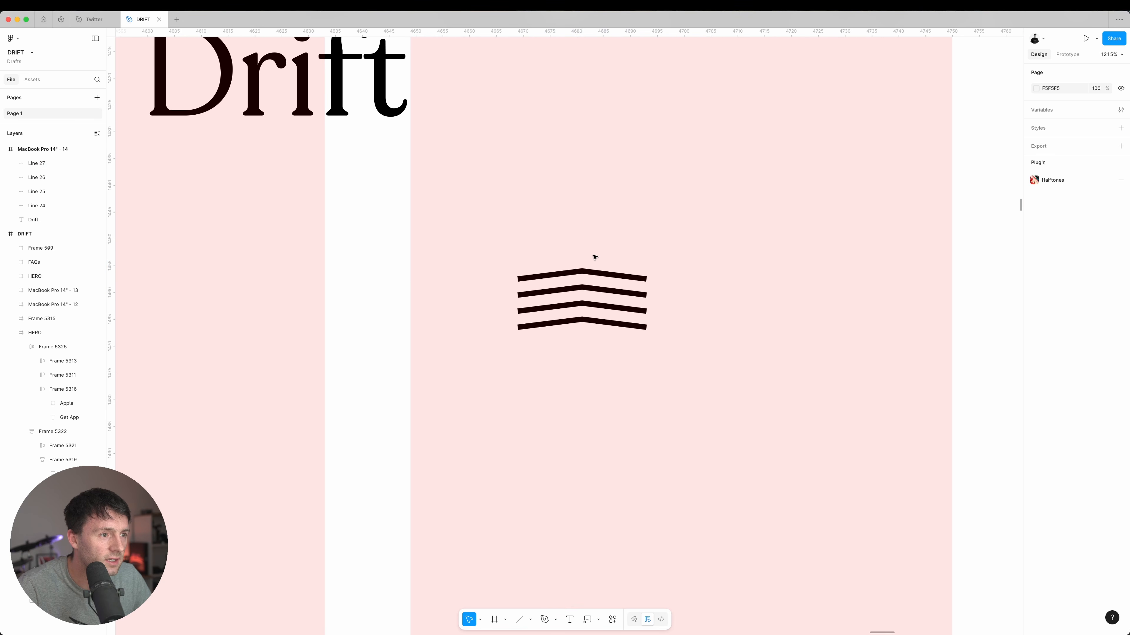
# - Flip the upper two chevrons upside down and move them down to cross over the lower two
pyautogui.click(595, 270)
pyautogui.keyDown('shift'); pyautogui.click(594, 293); pyautogui.keyUp('shift')
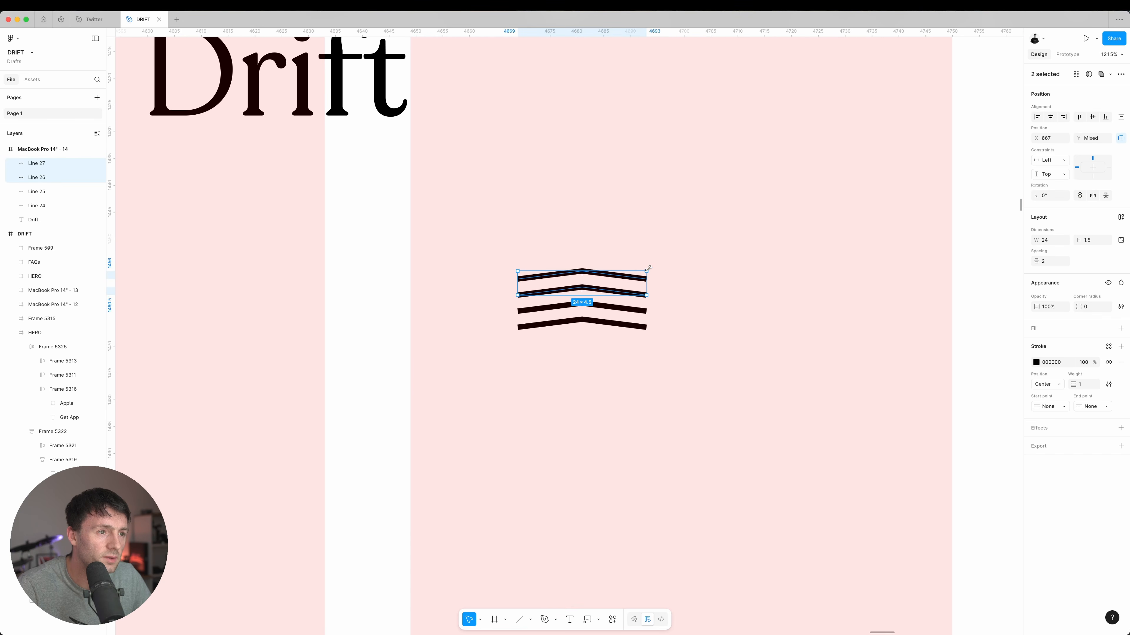
pyautogui.moveTo(651, 267); pyautogui.dragTo(534, 291)
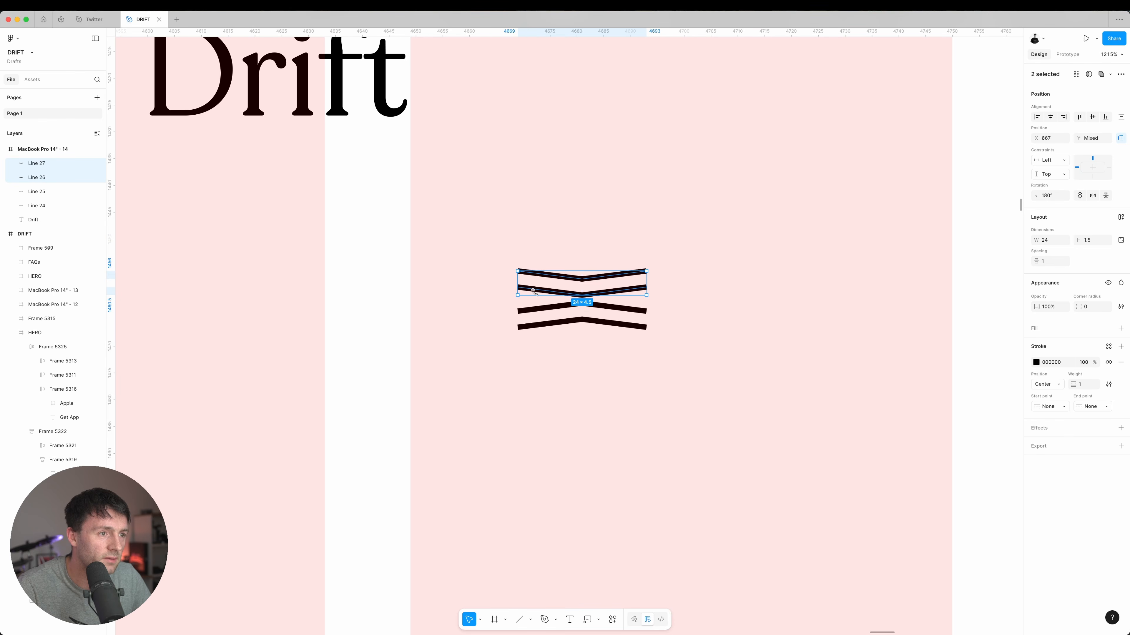
pyautogui.moveTo(613, 293); pyautogui.dragTo(614, 308)
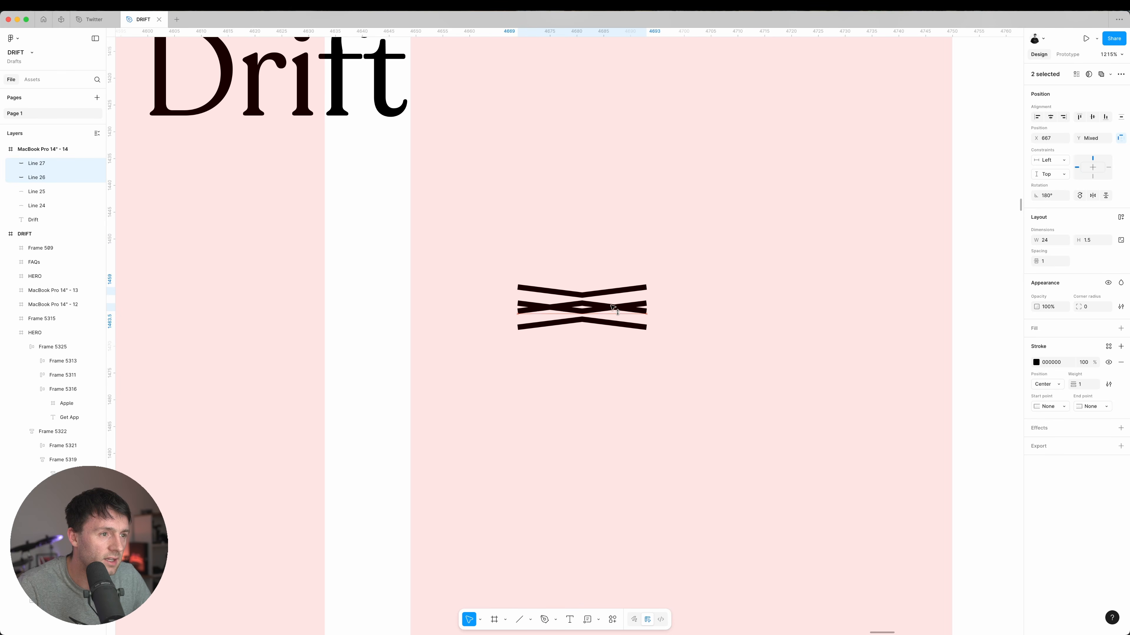
# - Set the start and end points of all four chevron lines to Round
pyautogui.click(741, 283)
pyautogui.moveTo(742, 284); pyautogui.dragTo(507, 339)
pyautogui.click(1049, 406)
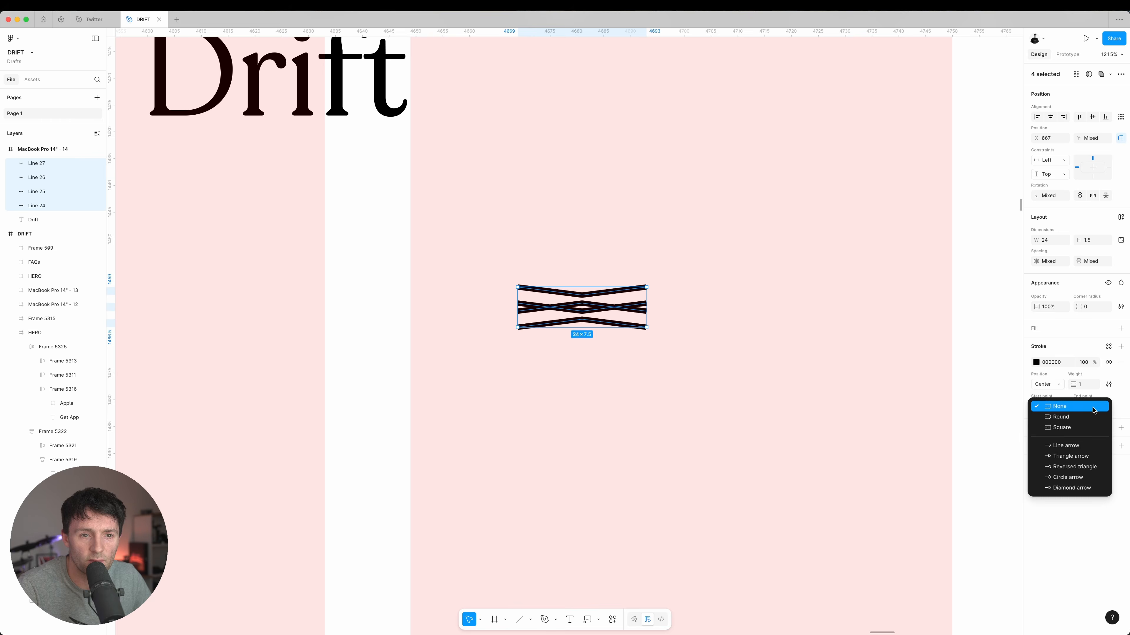
pyautogui.click(1079, 420)
pyautogui.click(1043, 407)
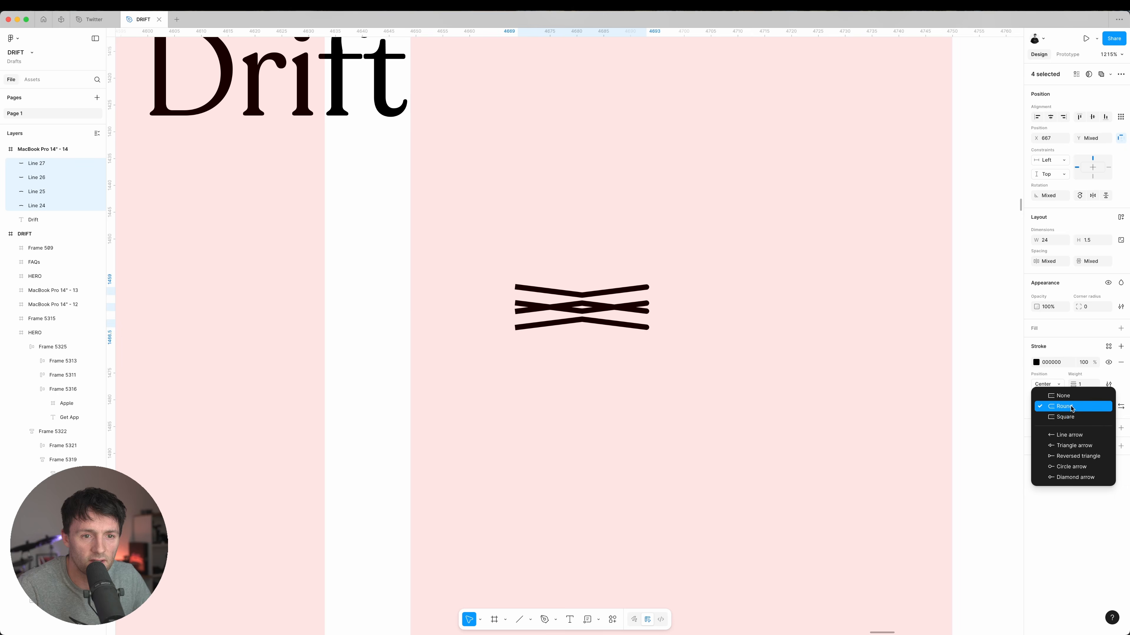
pyautogui.click(1046, 405)
pyautogui.click(761, 288)
# - Narrow the crossed-line icon to about half its width and place it with the "Drift" text as a logo in the frame's upper-left corner
pyautogui.moveTo(469, 237); pyautogui.dragTo(679, 400)
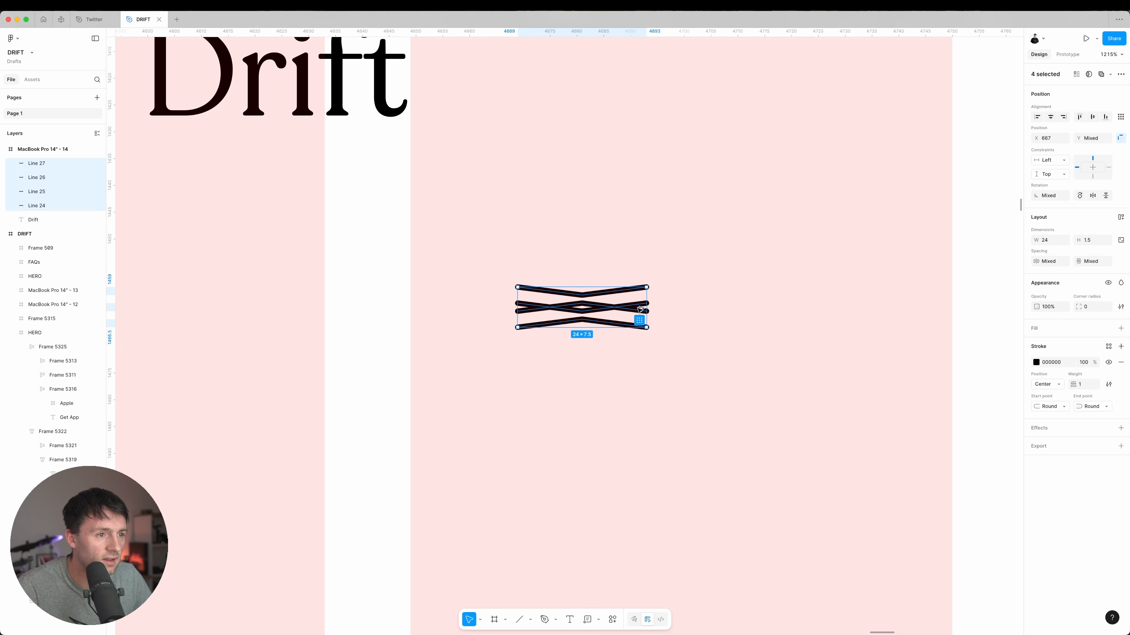
pyautogui.moveTo(646, 307); pyautogui.dragTo(613, 307)
pyautogui.scroll(-5, 696, 295)
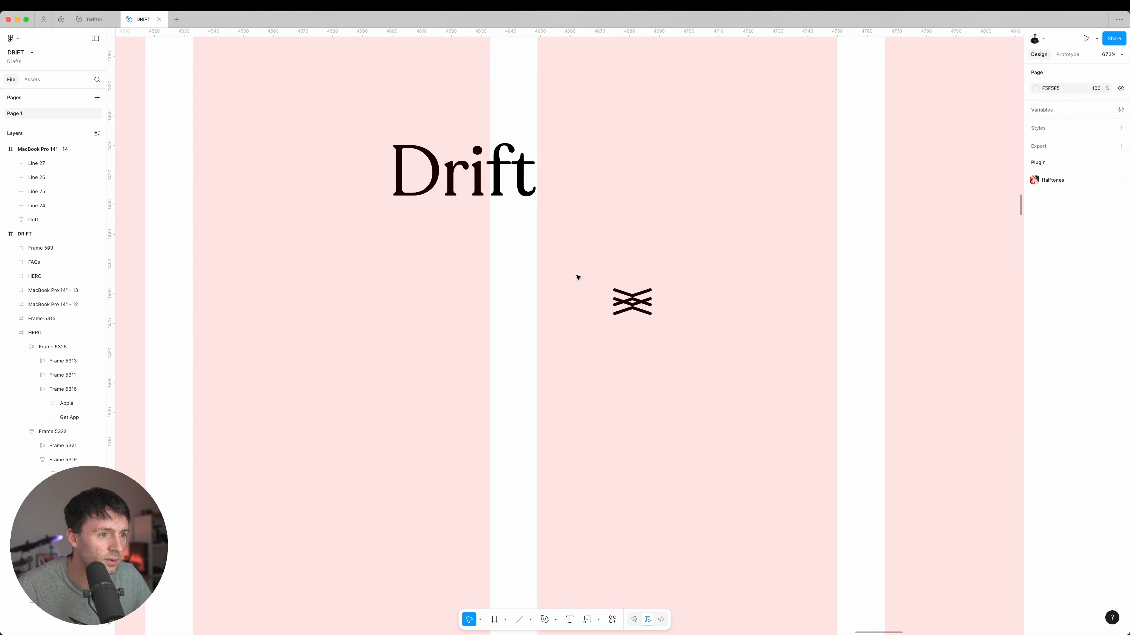
pyautogui.hotkey('shift', '1')
pyautogui.moveTo(398, 76); pyautogui.dragTo(361, 76)
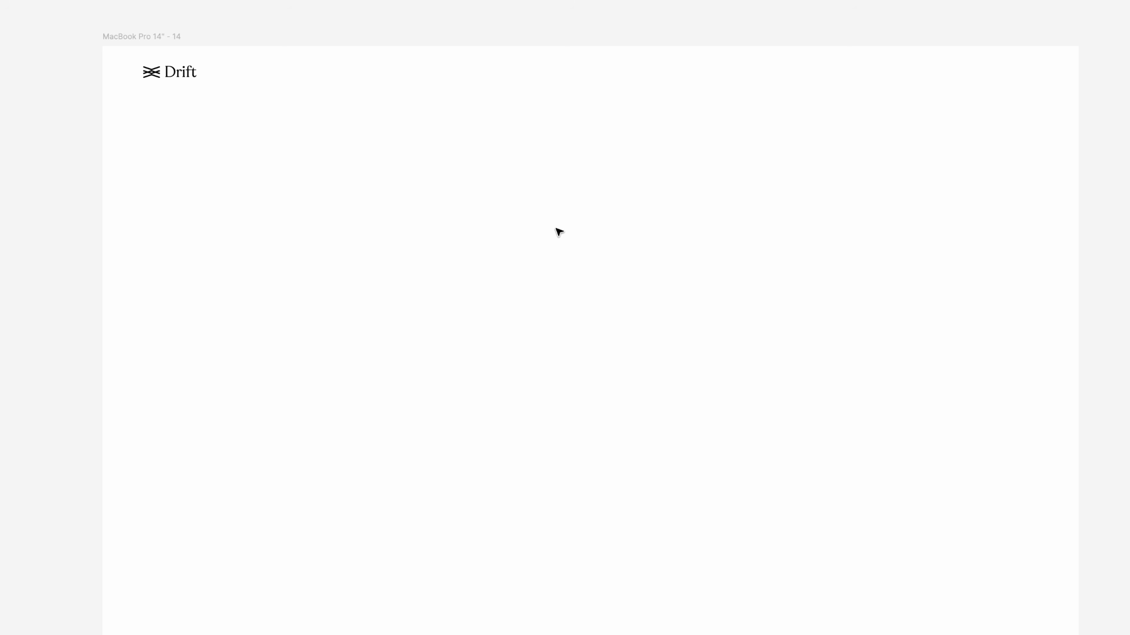
# - Add a navigation link text reading "Why Drift?" in the frame
pyautogui.click(541, 225)
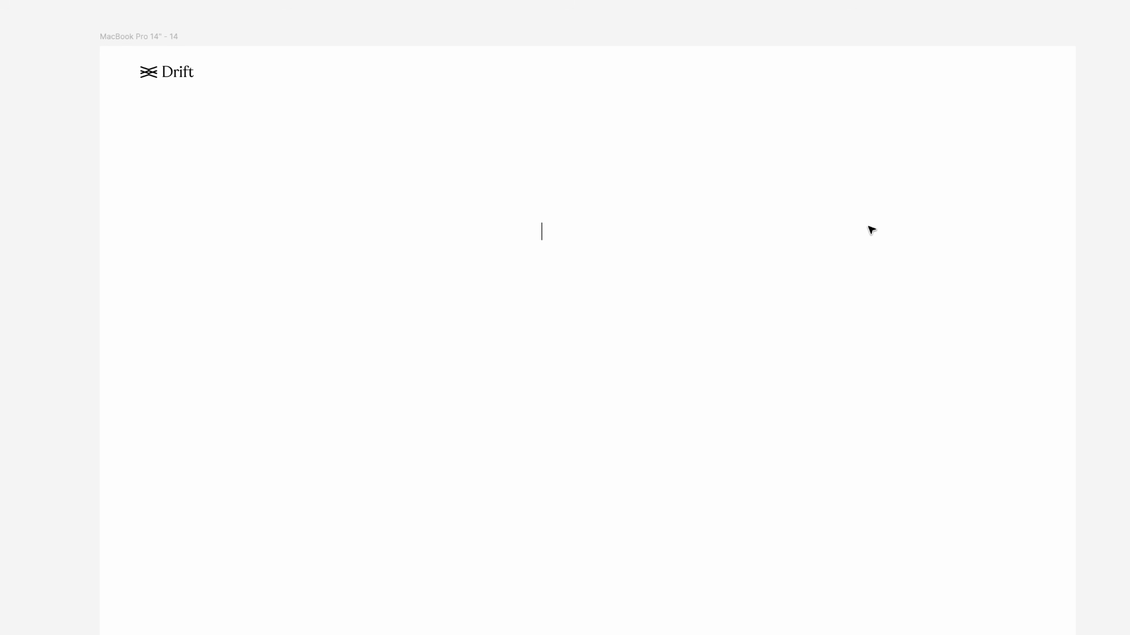
pyautogui.write('Why Dri')
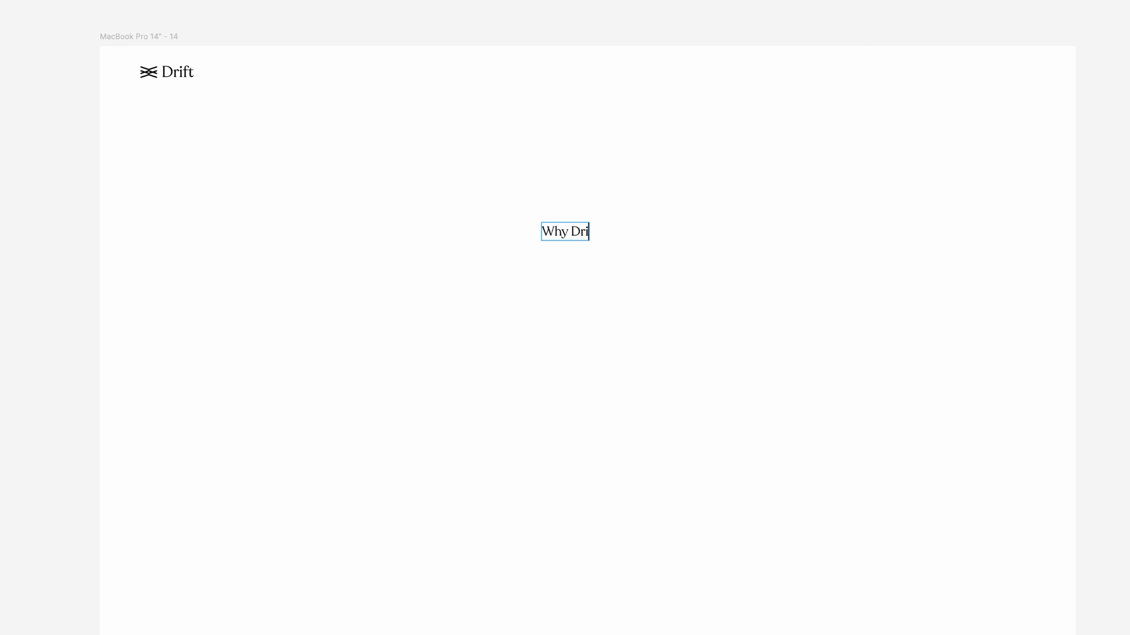
pyautogui.write('ft?')
pyautogui.press('Escape')
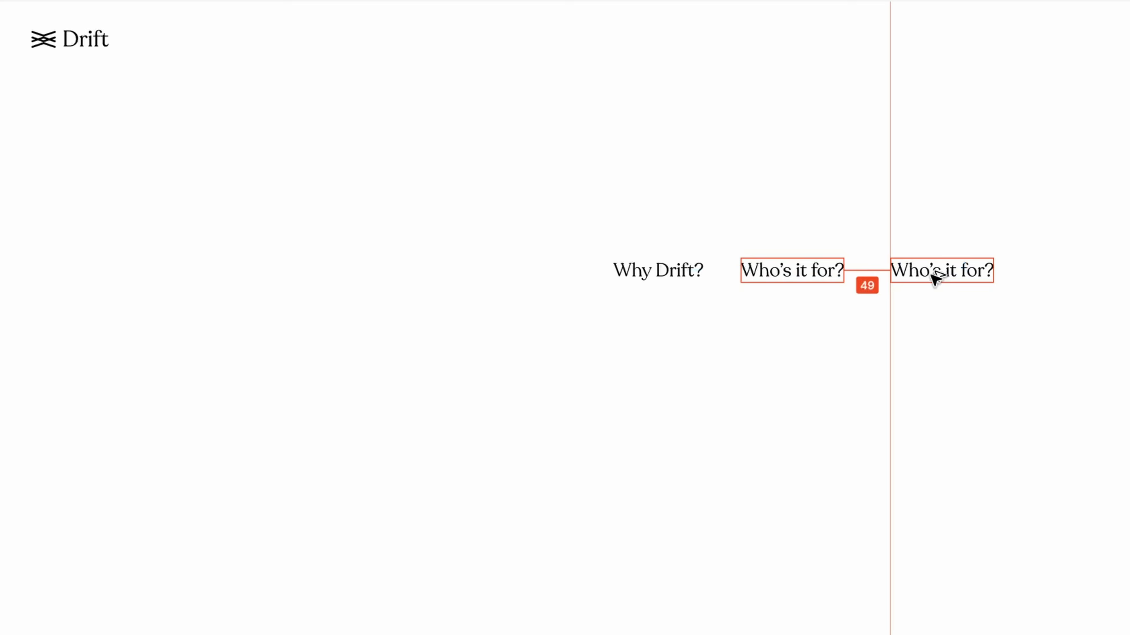
# - Duplicate the link text into "Who's it for?" and "FAQ's", and centre the three links horizontally at the frame's top with 40 px gaps
pyautogui.moveTo(933, 277); pyautogui.dragTo(931, 278)
pyautogui.doubleClick(931, 278)
pyautogui.write("FAQ'")
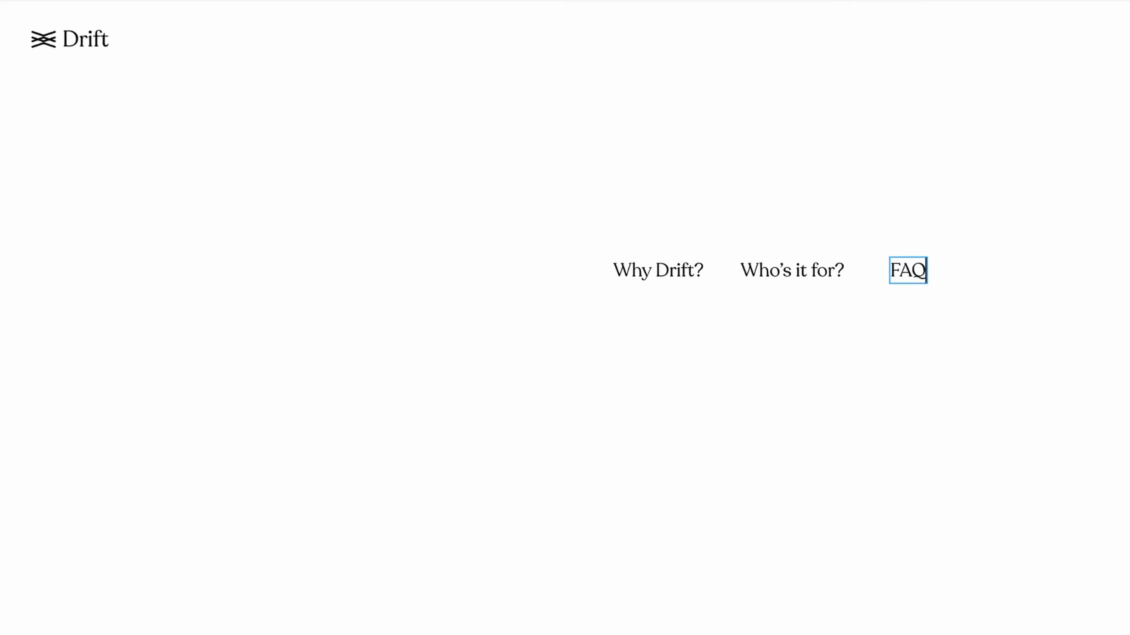
pyautogui.write('s')
pyautogui.press('Escape')
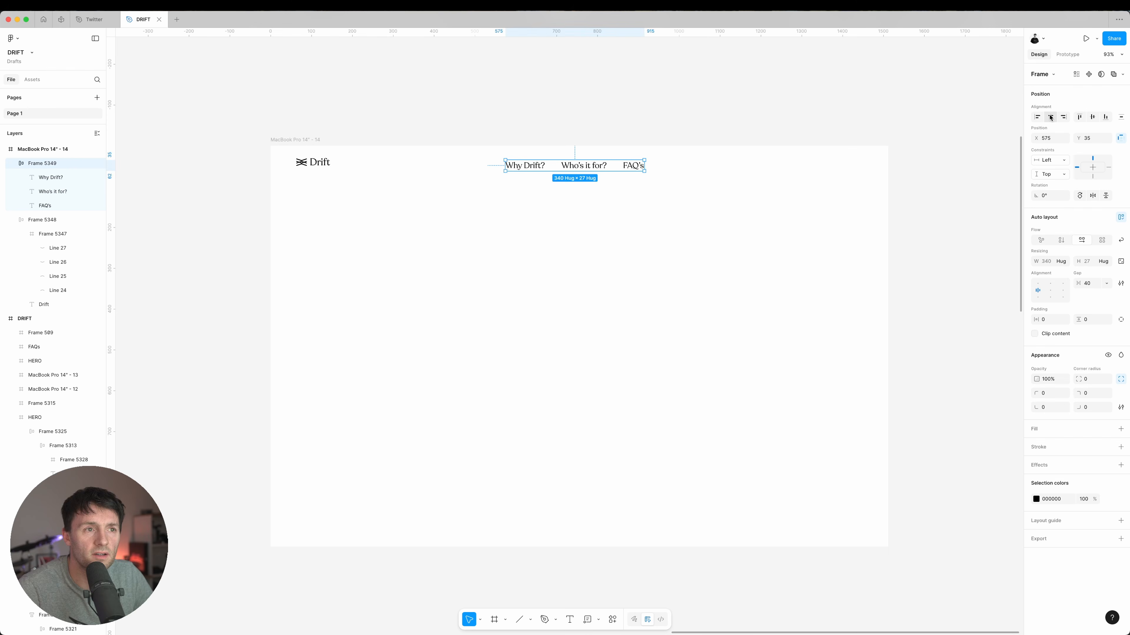
pyautogui.click(1051, 116)
pyautogui.hscroll(-3, 707, 104)
# - Duplicate the "FAQ's" link to the far right of the header and change the copy's text to "Get App"
pyautogui.click(689, 167)
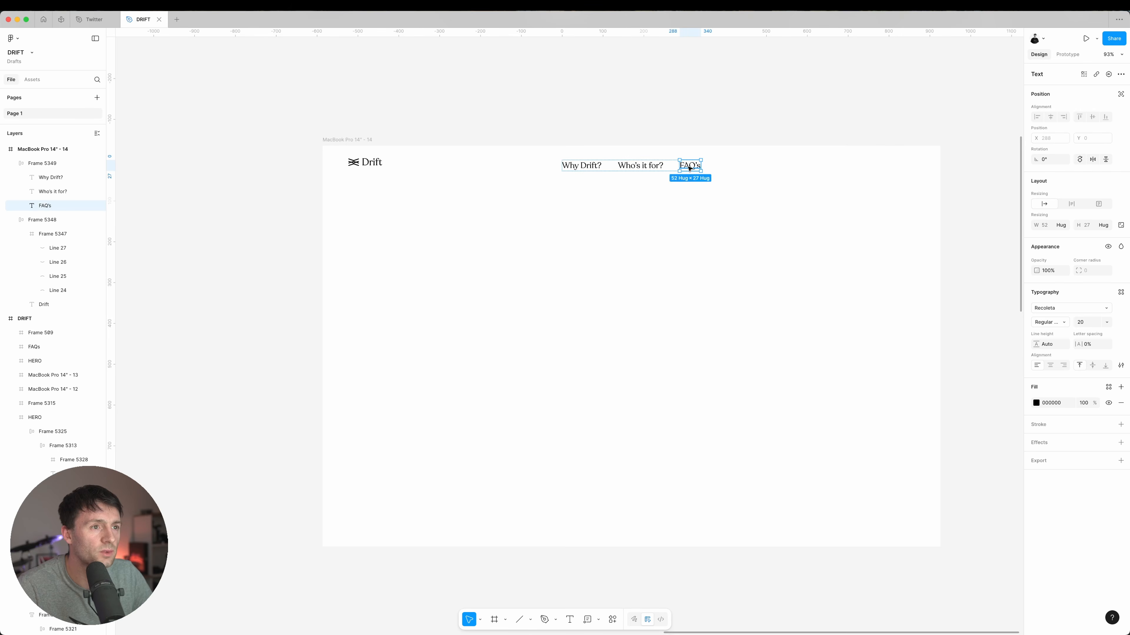
pyautogui.moveTo(689, 168); pyautogui.dragTo(859, 167)
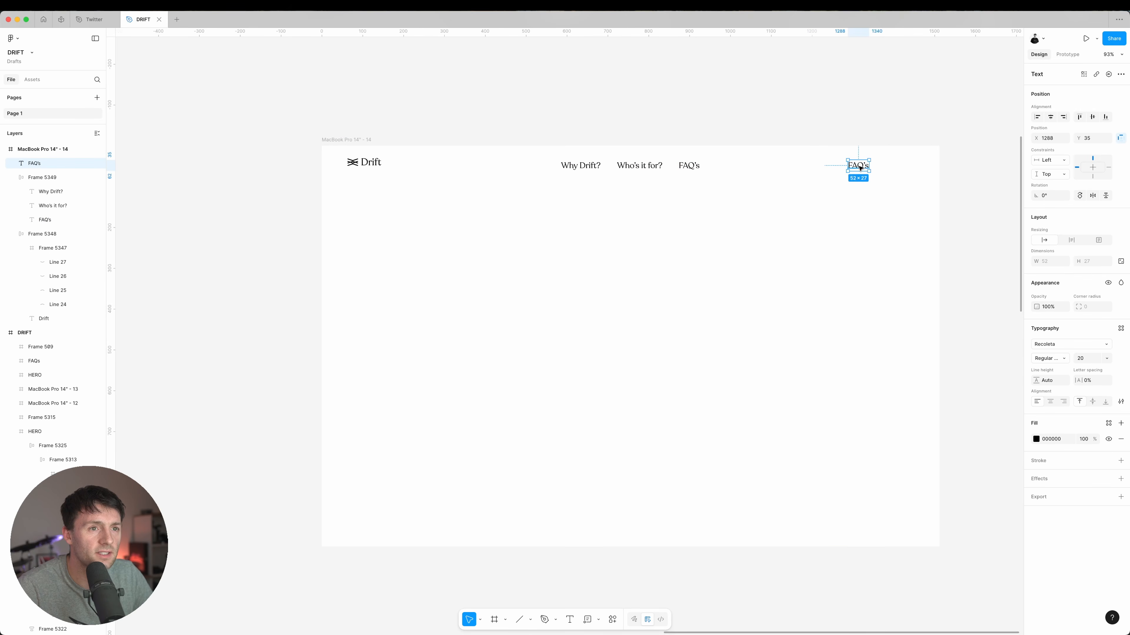
pyautogui.doubleClick(859, 167)
pyautogui.press('BackSpace')
pyautogui.write('Get A[[')
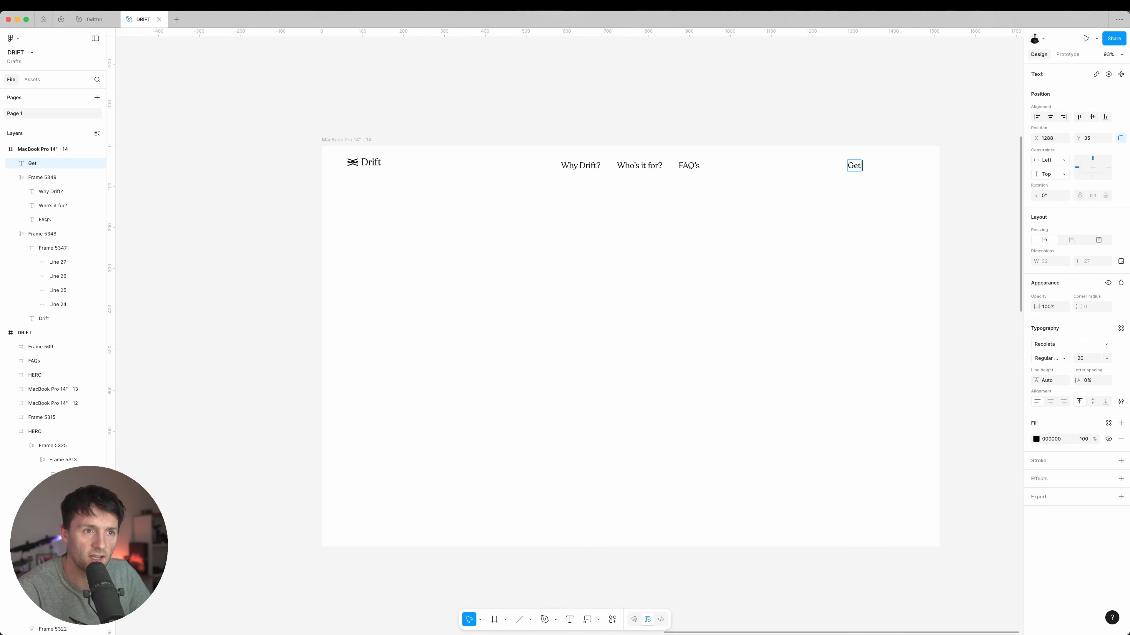
pyautogui.press('BackSpace')
pyautogui.press('BackSpace')
pyautogui.write('pp')
pyautogui.press('Escape')
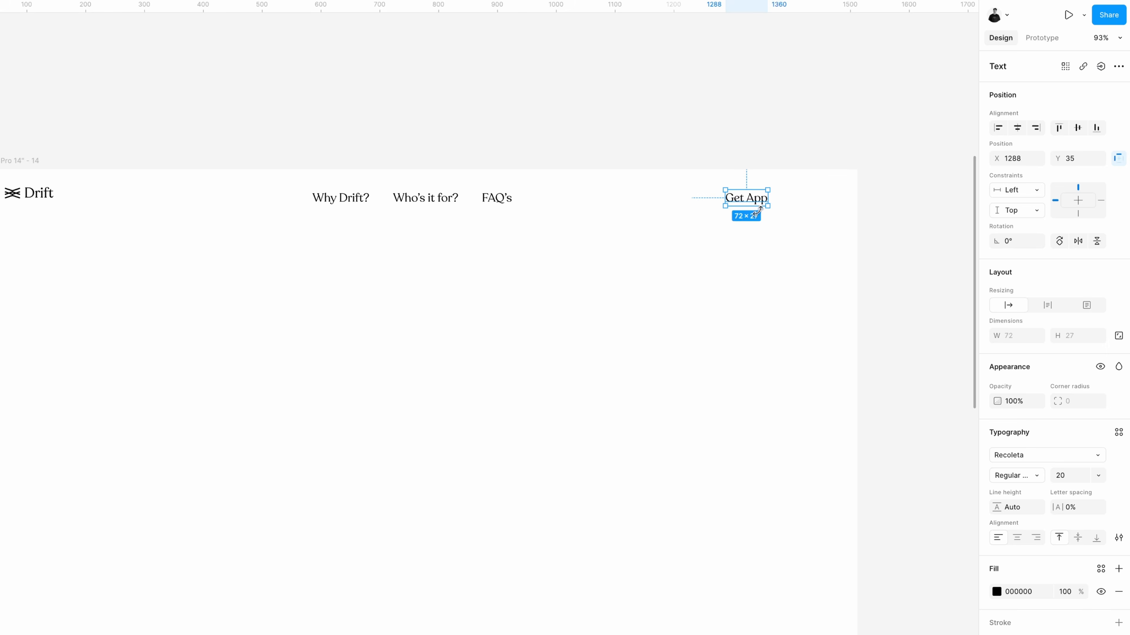
# - Set the "Get App" text to the Inter font at size 16
pyautogui.click(1057, 458)
pyautogui.write('inter')
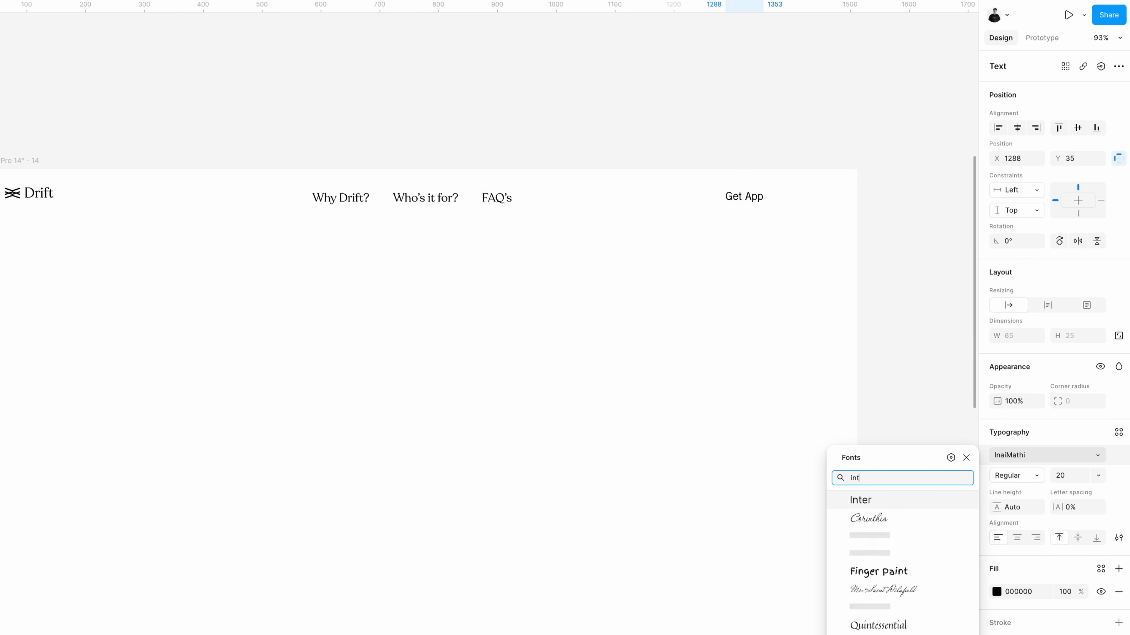
pyautogui.click(877, 498)
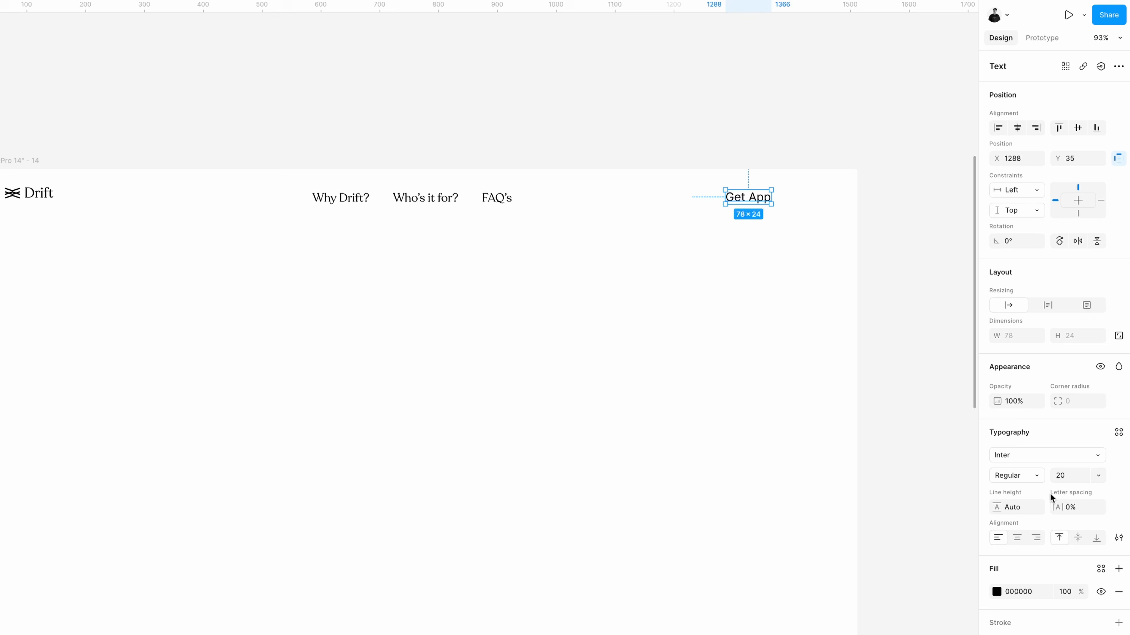
pyautogui.click(1077, 472)
pyautogui.write('16')
pyautogui.press('Return')
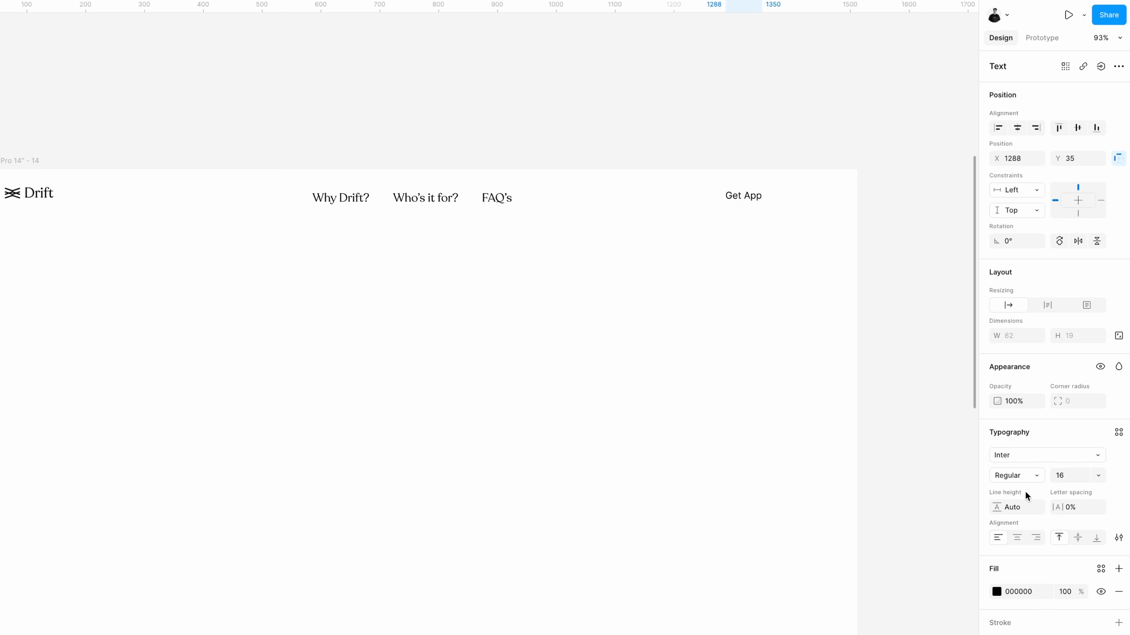
# - Give the "Get App" text a heavier weight and wrap it in an auto layout frame with a white FFFFFF fill
pyautogui.click(1027, 475)
pyautogui.click(1044, 491)
pyautogui.hotkey('shift', 'a')
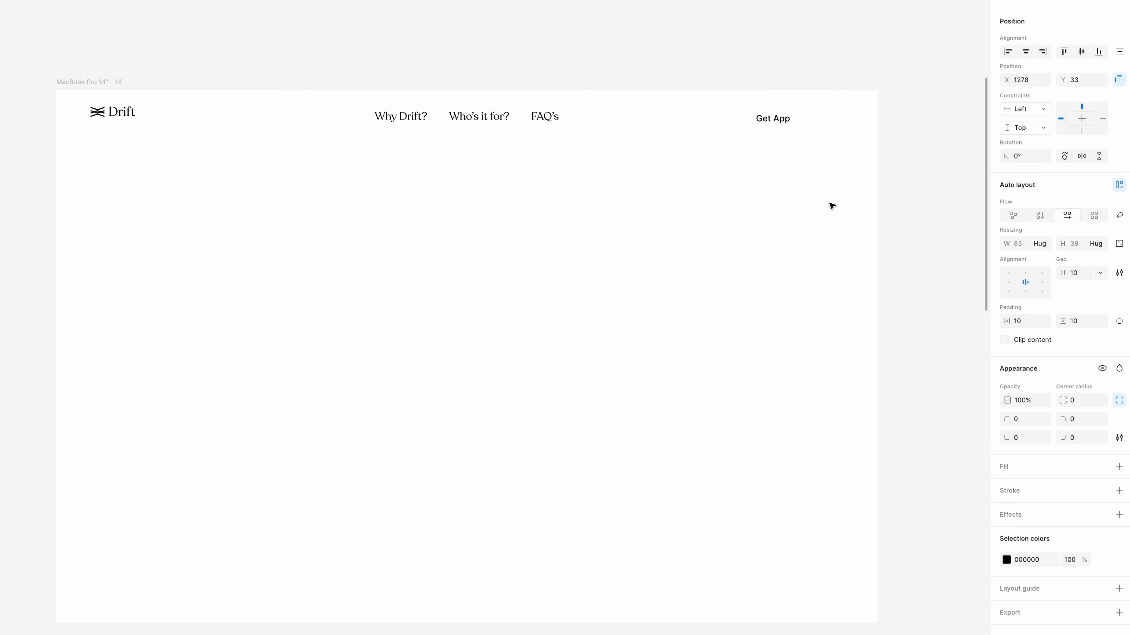
pyautogui.click(1022, 474)
pyautogui.press('Escape')
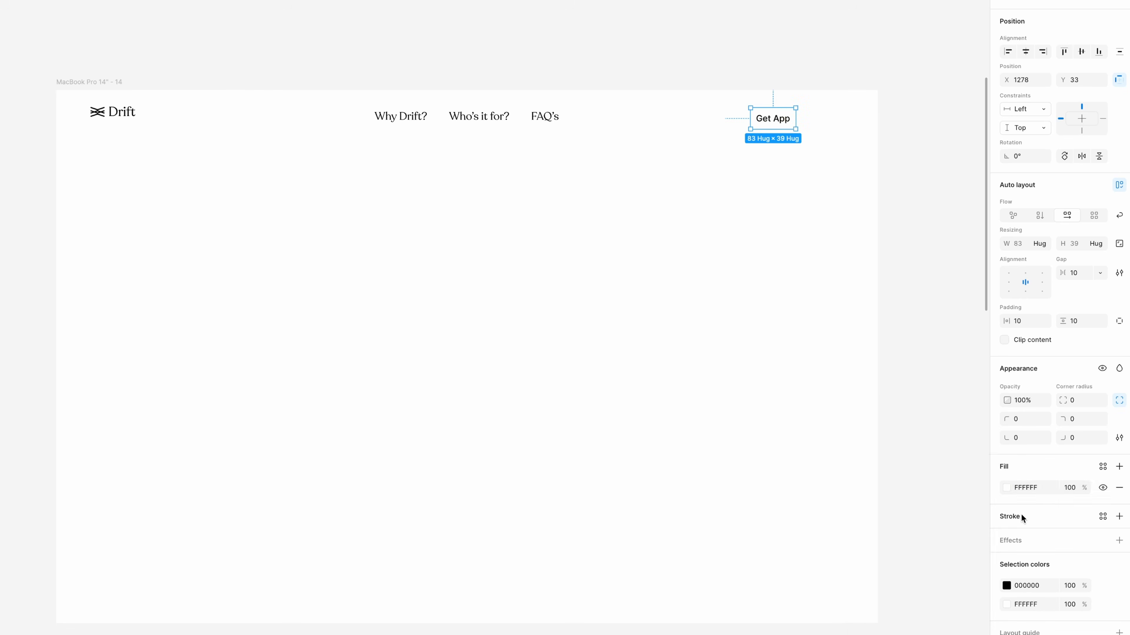
# - Add a black inside stroke with a weight of 2 to the "Get App" button frame
pyautogui.click(1021, 516)
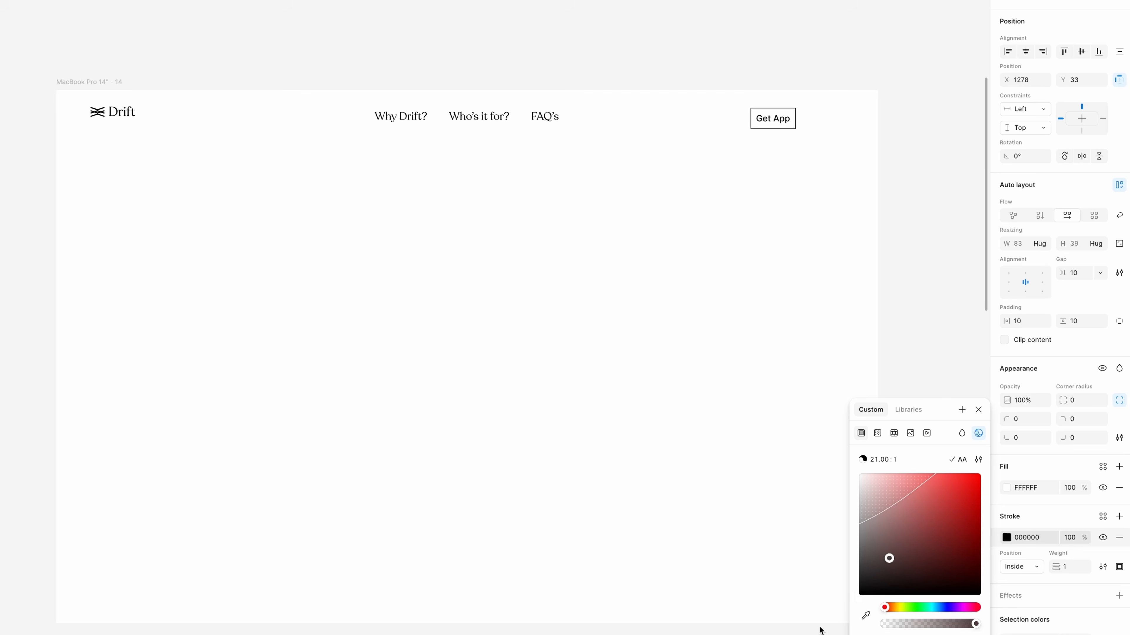
pyautogui.click(1068, 569)
pyautogui.write('2')
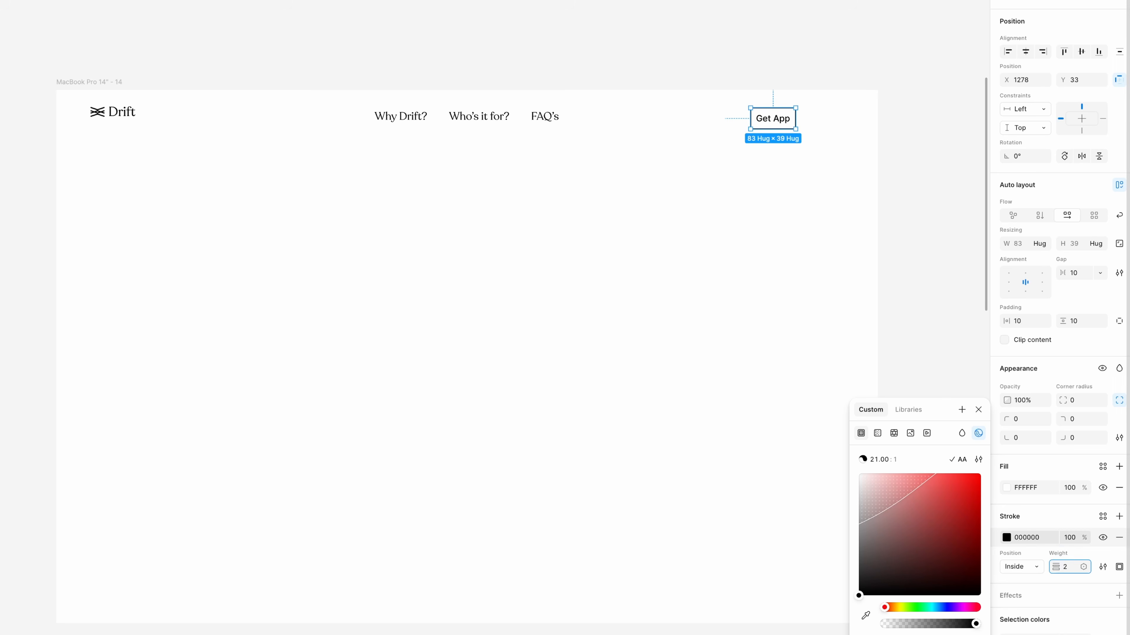
pyautogui.press('Return')
# - Set the "Get App" button's corner radius to 80 and its padding to 16 horizontal and 12 vertical
pyautogui.click(1081, 402)
pyautogui.write('40')
pyautogui.press('Return')
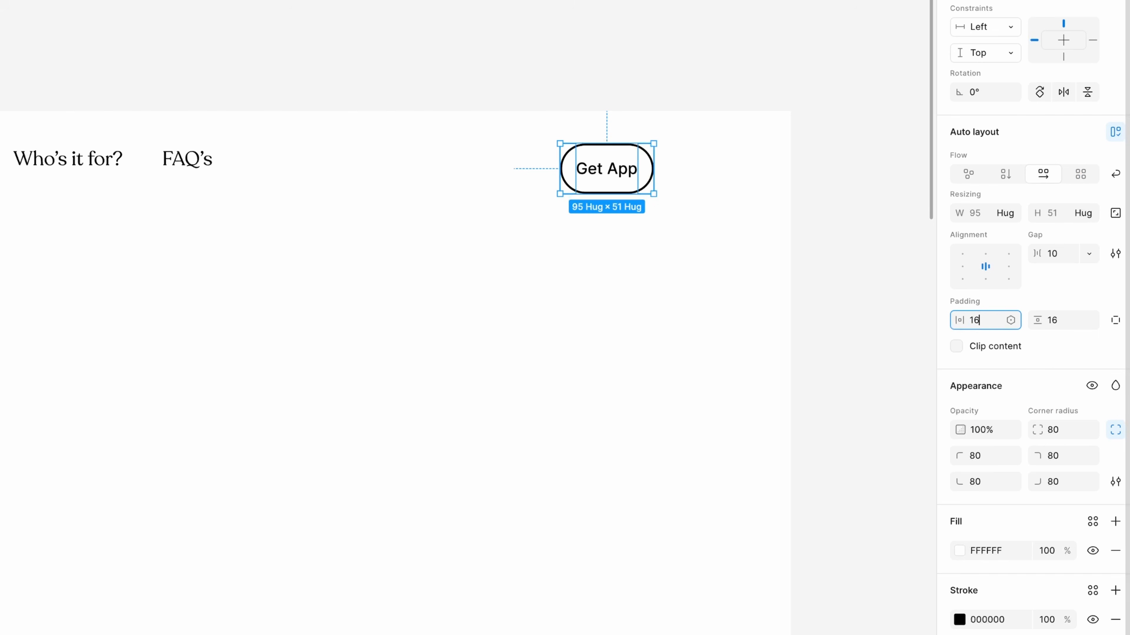
pyautogui.press('Return')
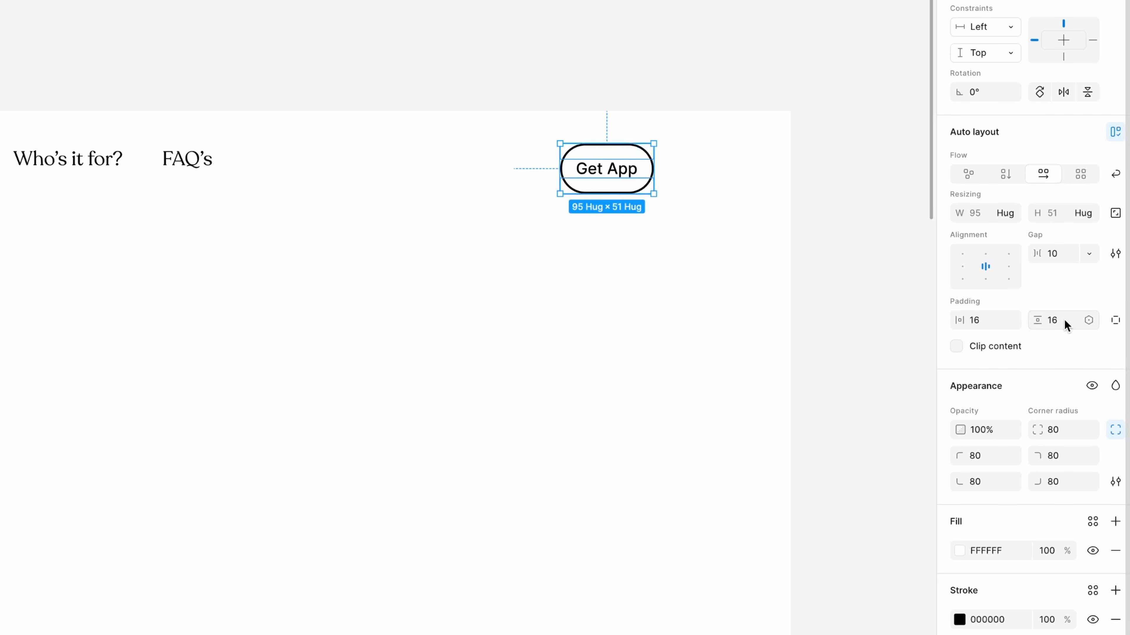
pyautogui.press('Return')
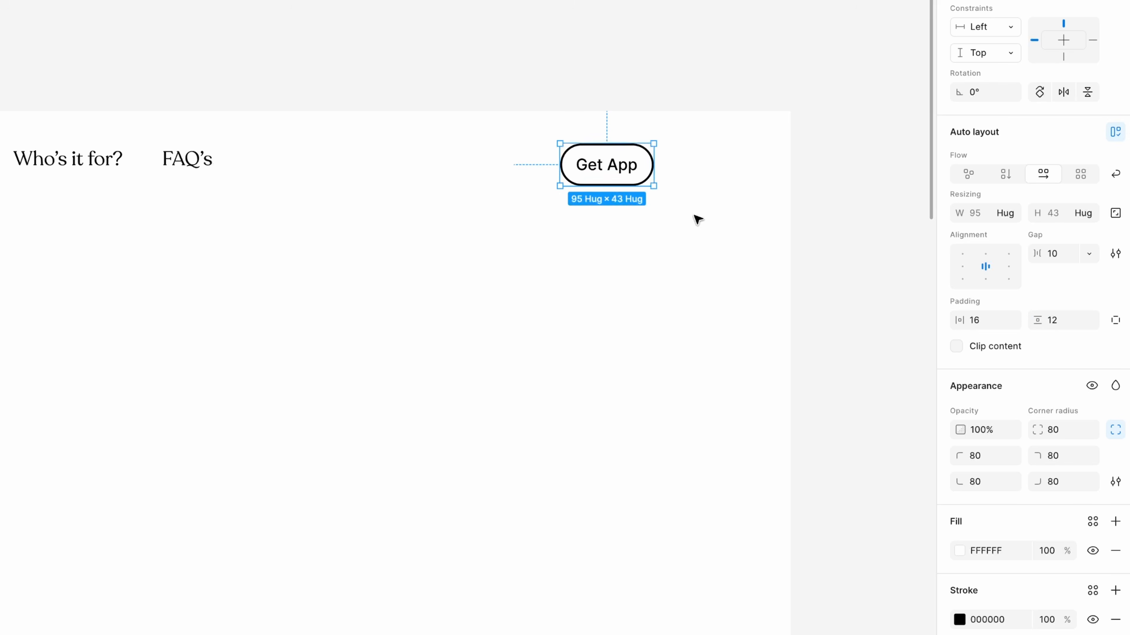
# - Combine the logo, navigation links and "Get App" button into a vertically centred auto layout row, spread out to the frame's right margin
pyautogui.moveTo(604, 167); pyautogui.dragTo(605, 174)
pyautogui.keyDown('shift'); pyautogui.click(476, 233); pyautogui.keyUp('shift')
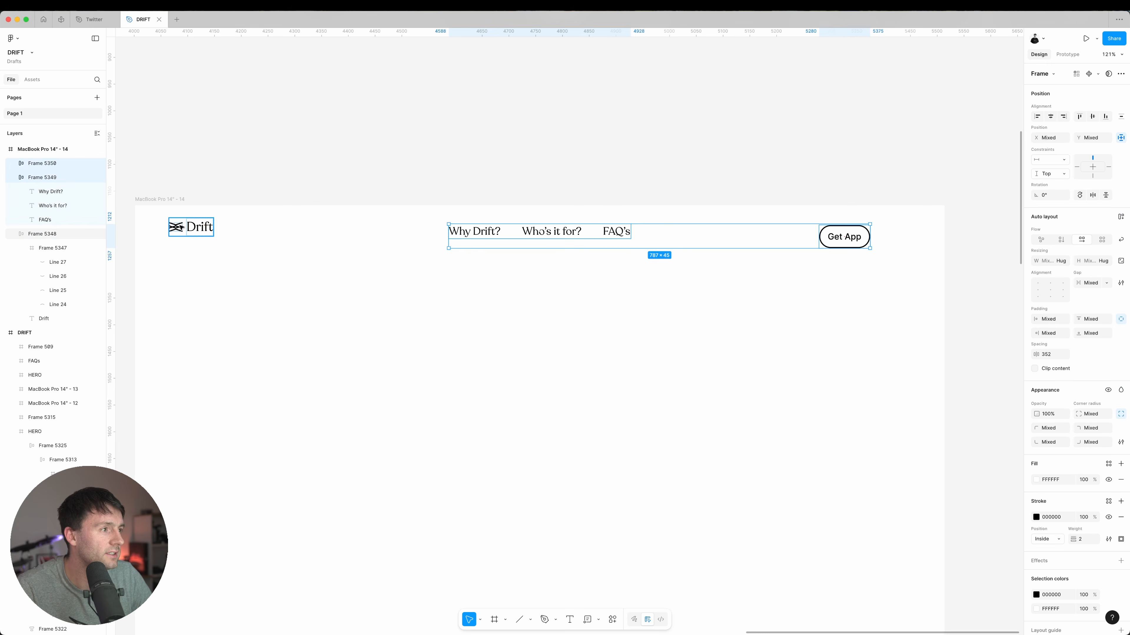
pyautogui.keyDown('shift'); pyautogui.click(175, 228); pyautogui.keyUp('shift')
pyautogui.hotkey('shift', 'a')
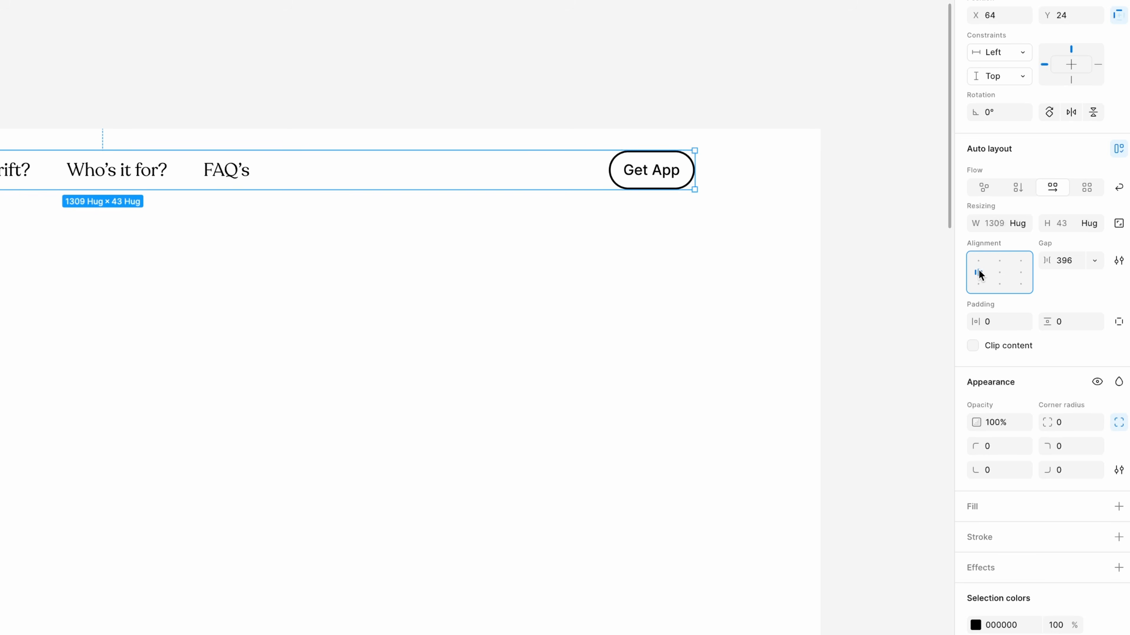
pyautogui.doubleClick(1038, 289)
pyautogui.moveTo(694, 180); pyautogui.dragTo(771, 178)
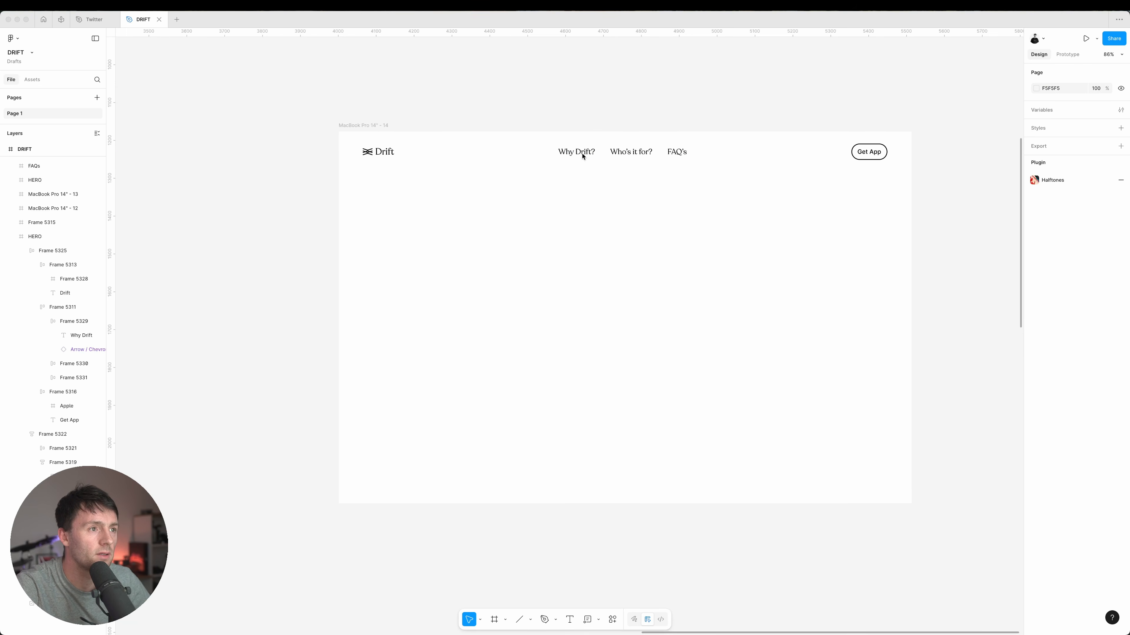
# - Duplicate the "Why Drift?" link into the middle of the frame and set the copy's font size to 80
pyautogui.doubleClick(579, 154)
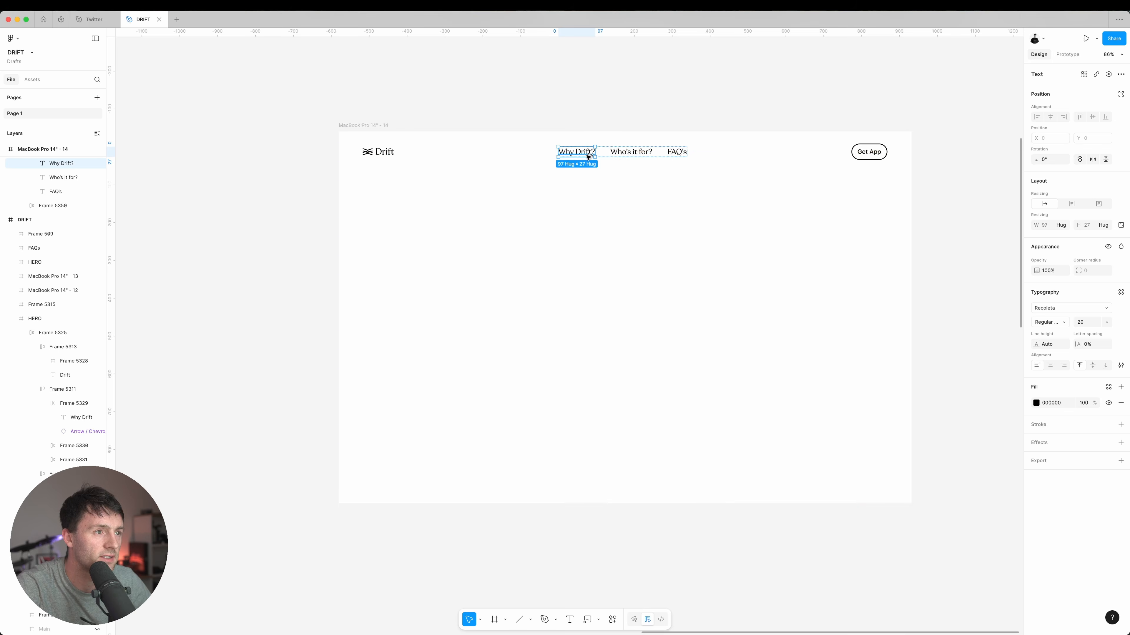
pyautogui.moveTo(589, 156); pyautogui.dragTo(586, 297)
pyautogui.press('Return')
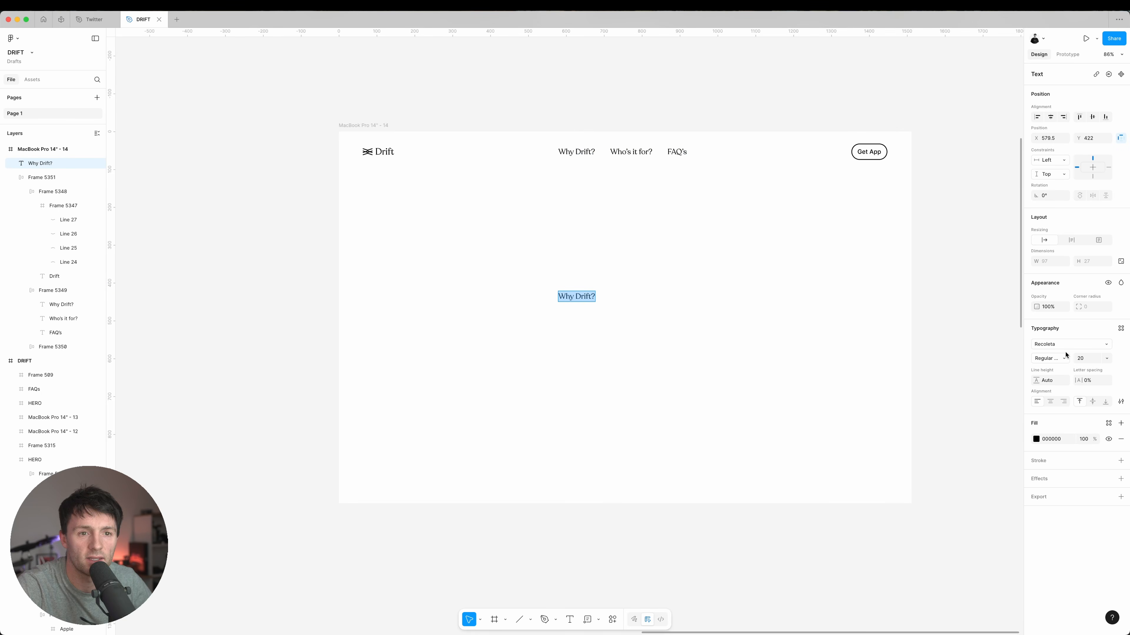
pyautogui.click(1095, 361)
pyautogui.write('80')
pyautogui.press('Return')
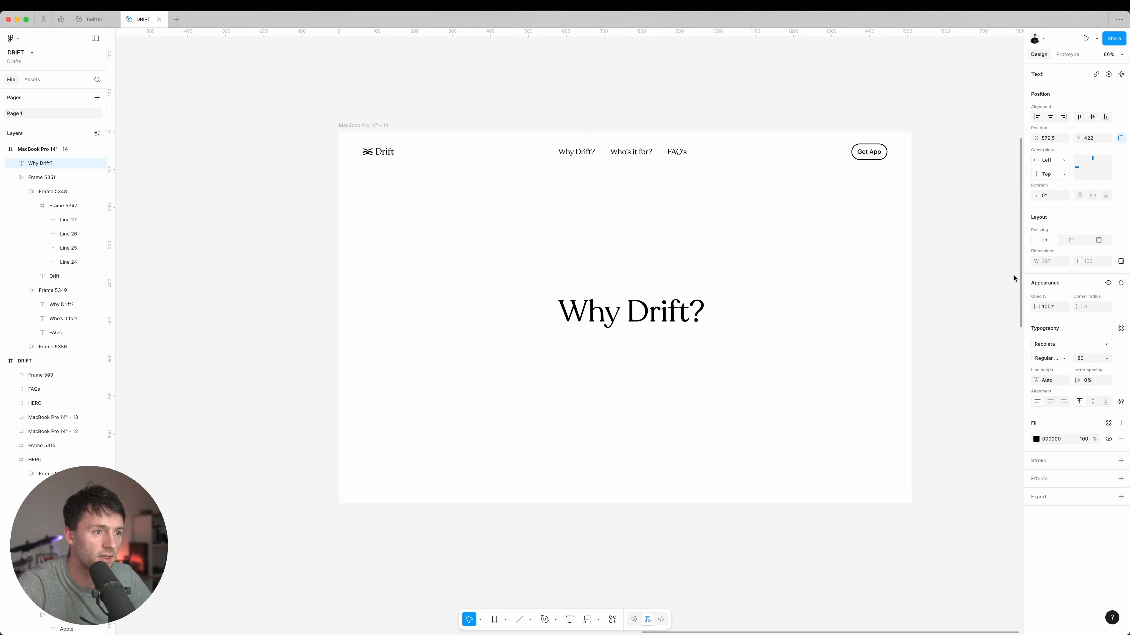
# - Replace the enlarged text with the headline "Let your mind Drift." and centre it horizontally in the frame
pyautogui.write('Let your mind')
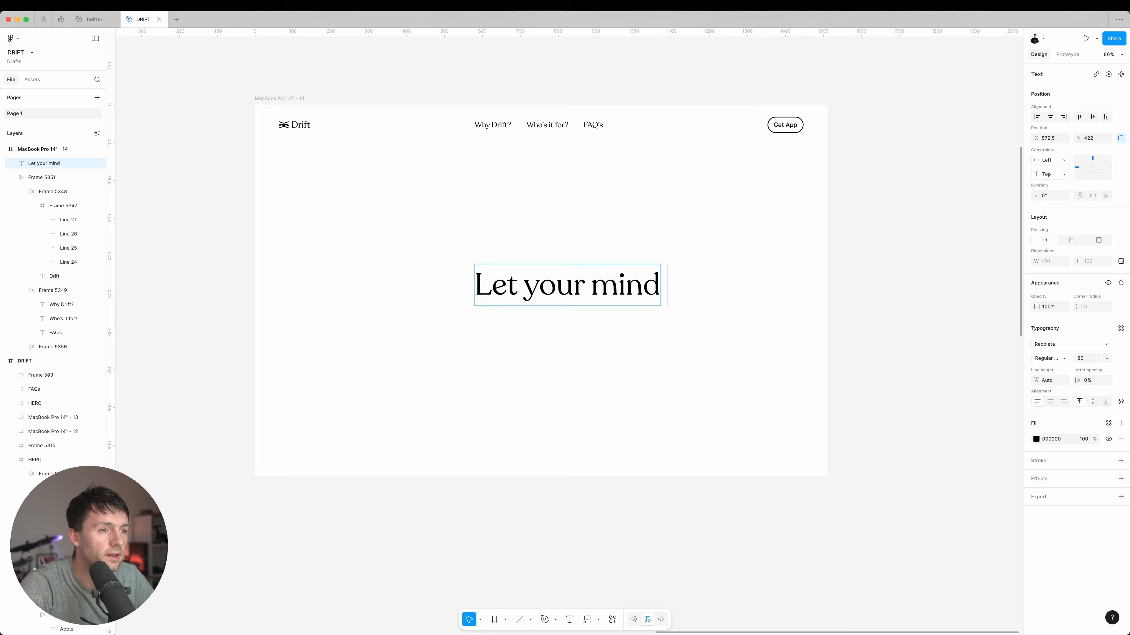
pyautogui.write(' Drift.')
pyautogui.click(671, 240)
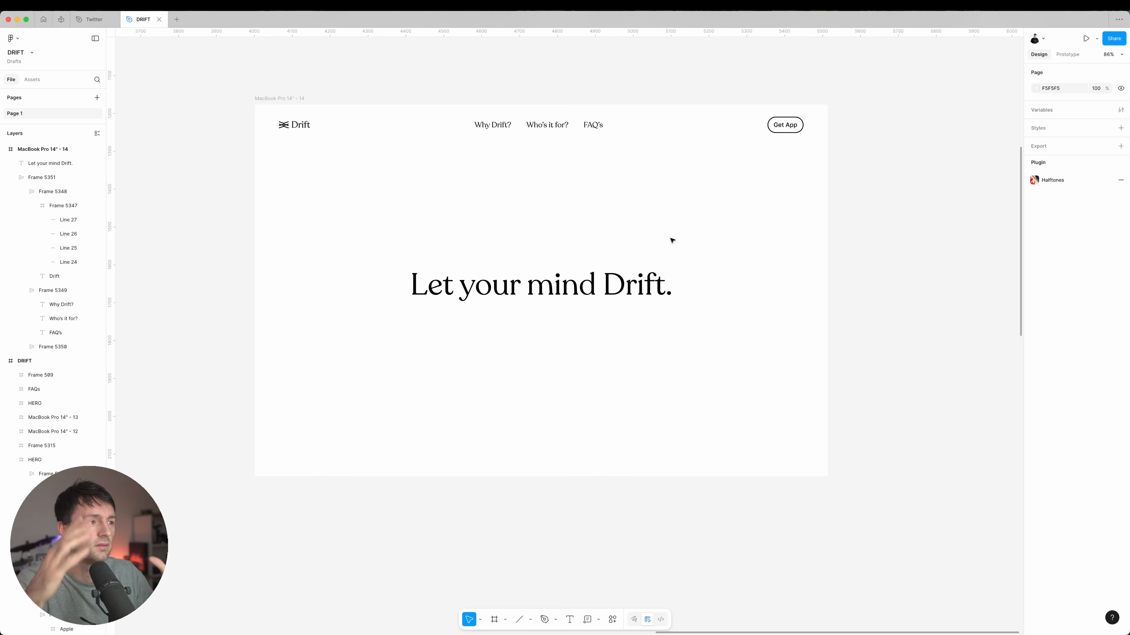
# - Duplicate the headline directly below itself and change the copy's font to Inter
pyautogui.click(584, 277)
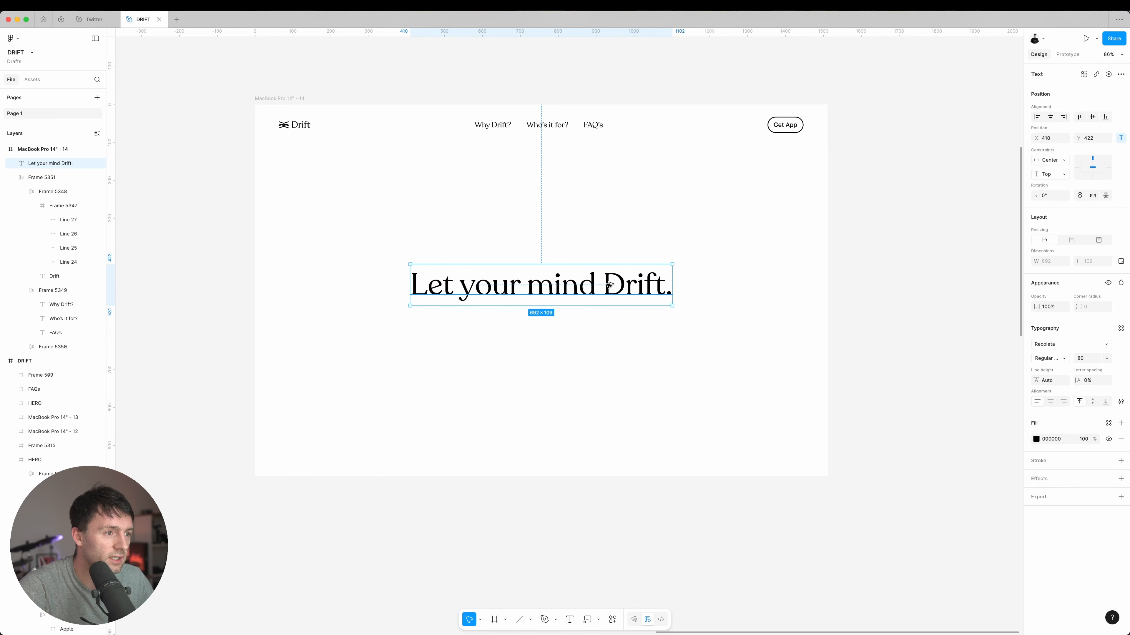
pyautogui.moveTo(609, 285); pyautogui.dragTo(603, 330)
pyautogui.doubleClick(604, 330)
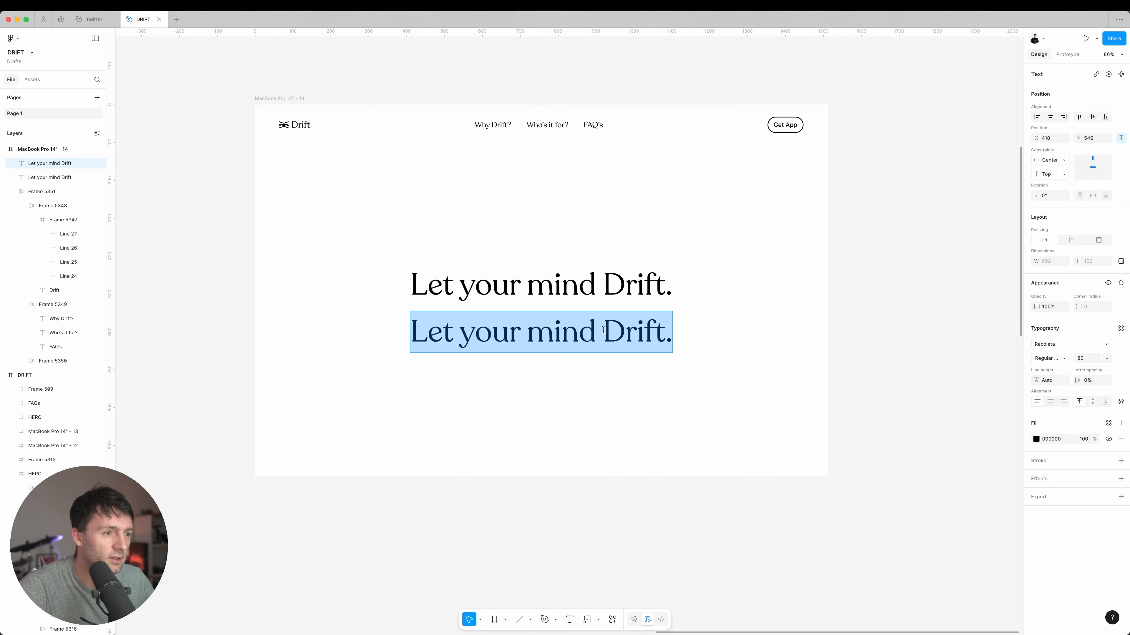
pyautogui.click(1061, 348)
pyautogui.write('inter')
pyautogui.press('Return')
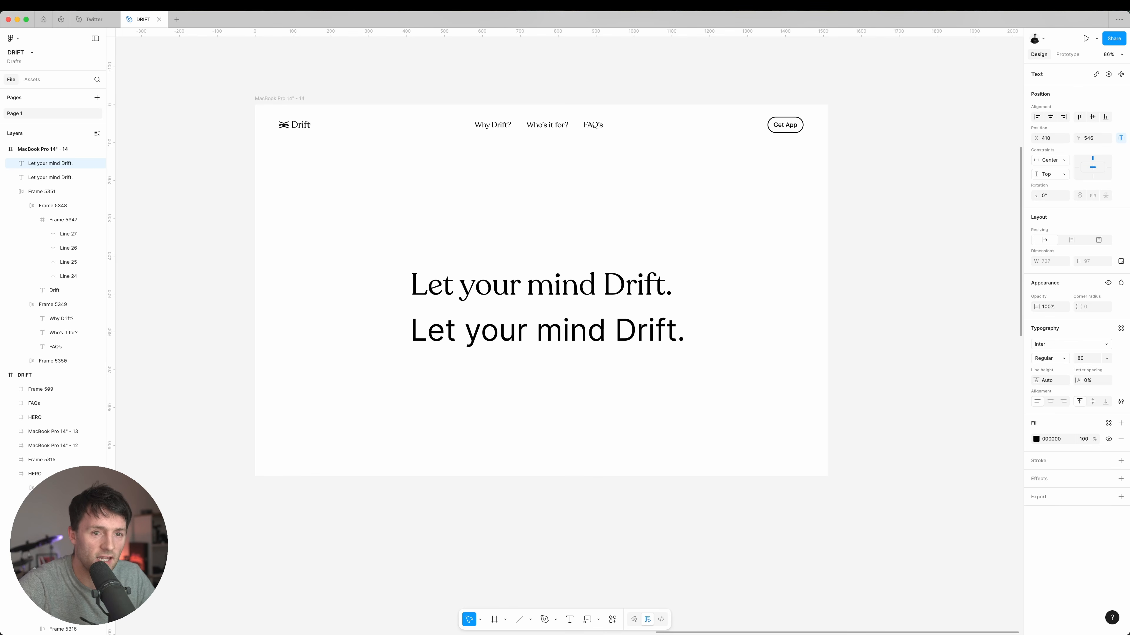
# - Set the copy to size 20, centred, reading "Drift turns your to-do list into peace of mind. Life's too short to feel busy all the time."
pyautogui.click(1089, 360)
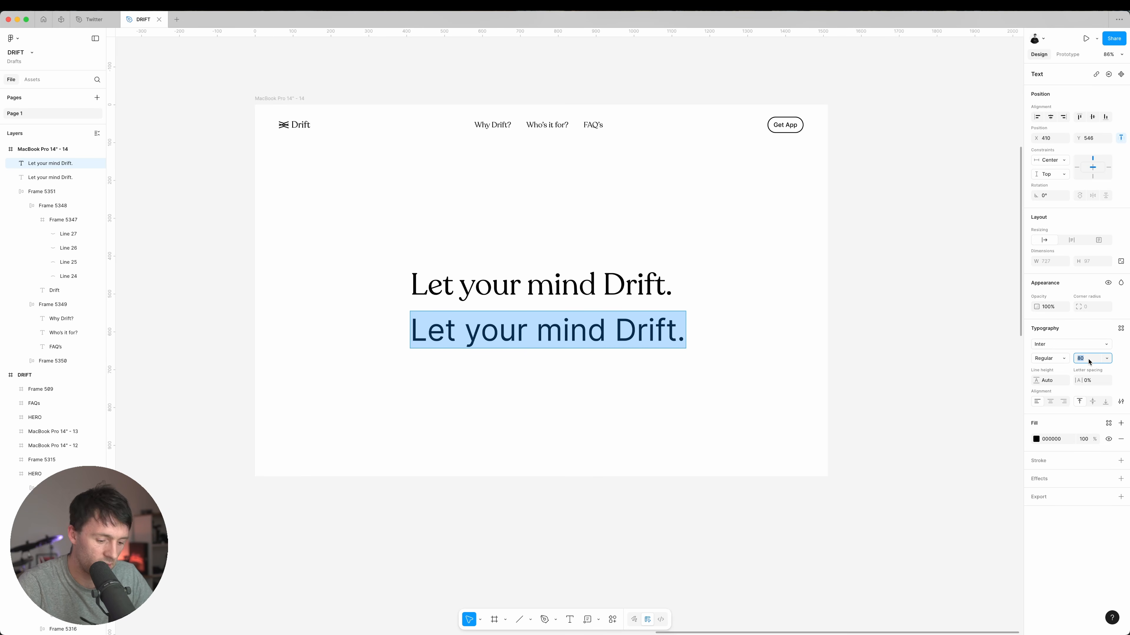
pyautogui.write('20')
pyautogui.press('Return')
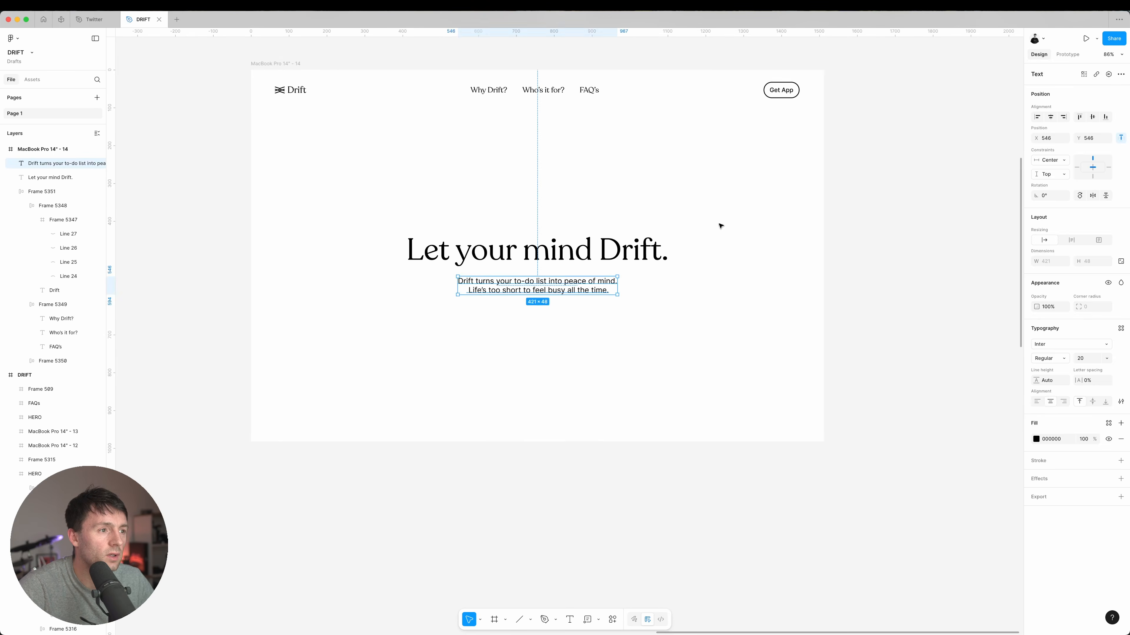
pyautogui.click(719, 227)
pyautogui.hscroll(-2, 837, 227)
pyautogui.scroll(1, 837, 227)
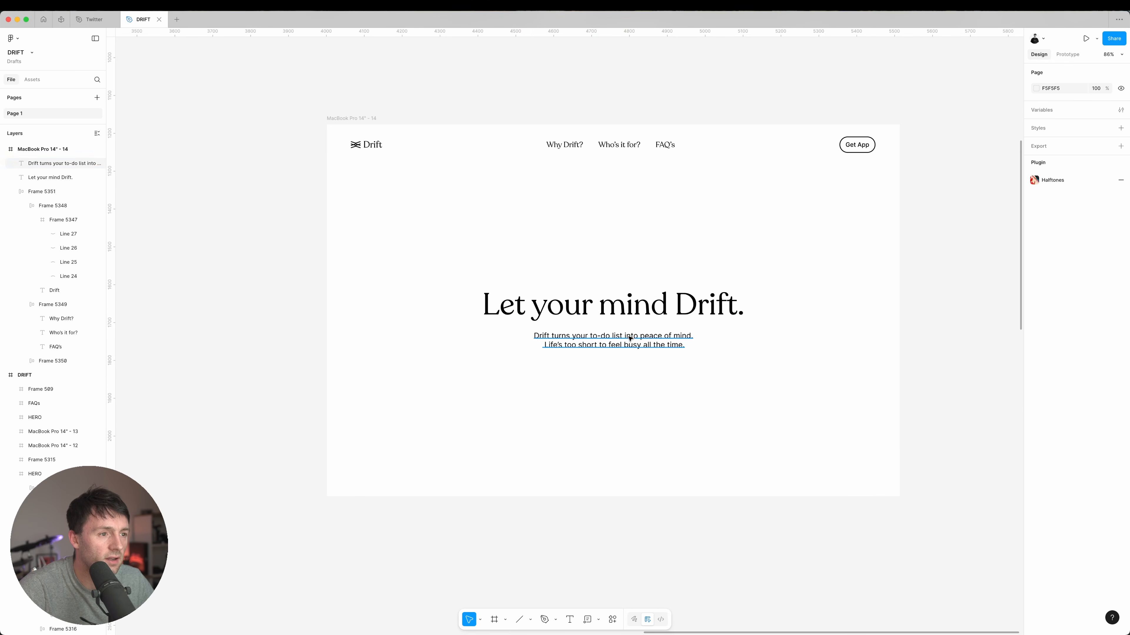
# - Increase the line height of the two-line subheading to 32
pyautogui.click(613, 338)
pyautogui.click(1058, 381)
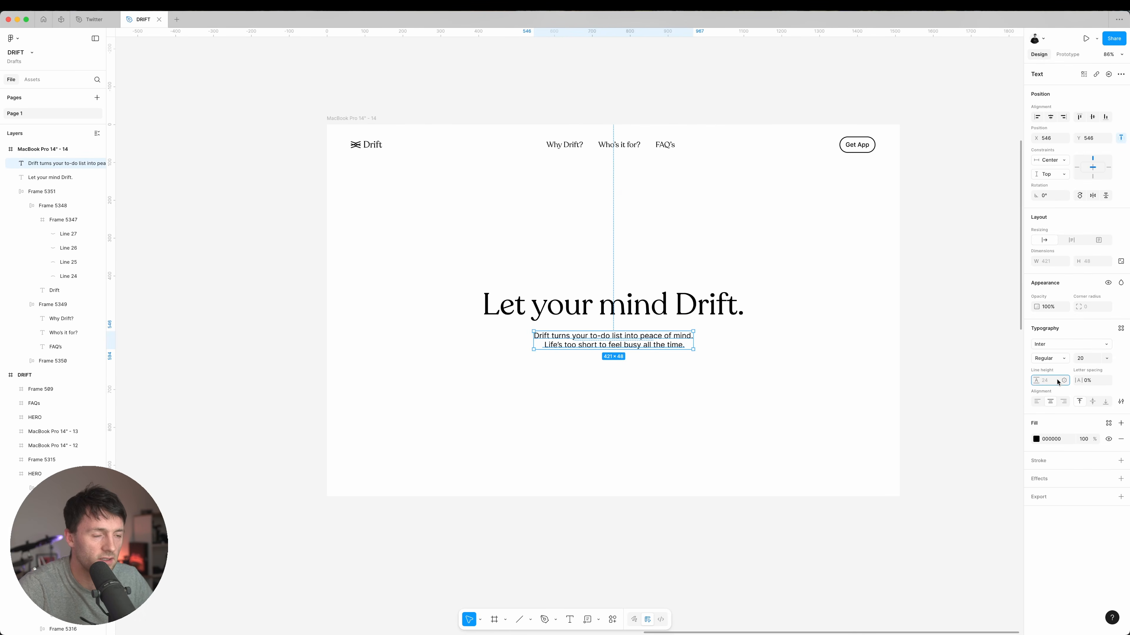
pyautogui.click(1058, 381)
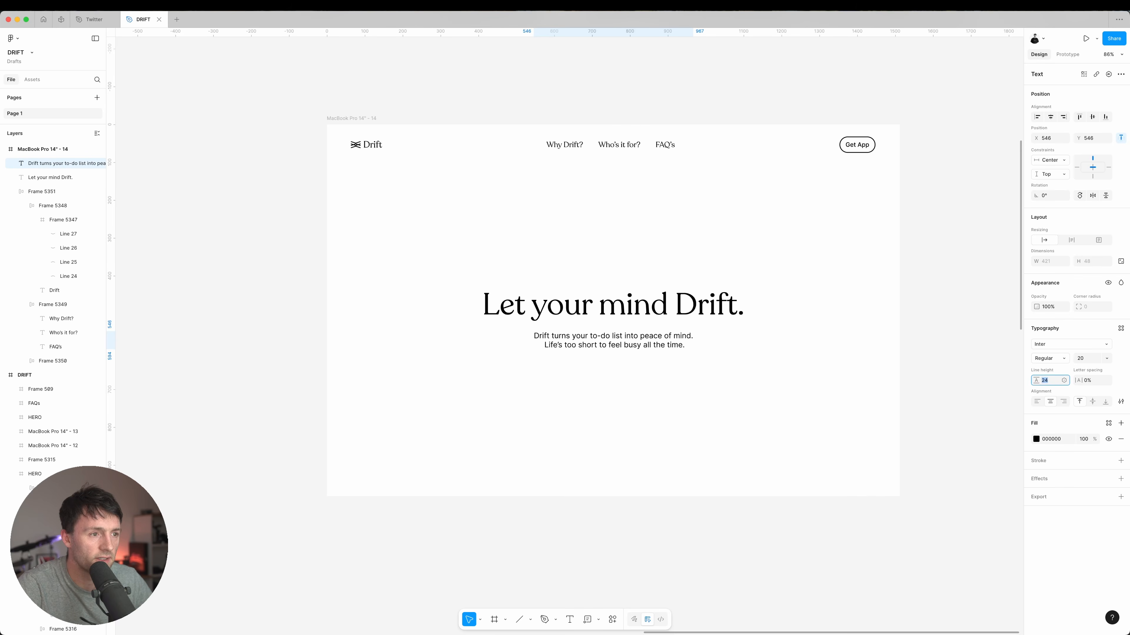
pyautogui.press('Up')
pyautogui.press('Up')
pyautogui.press('Up')
pyautogui.press('Up')
pyautogui.press('Up')
pyautogui.press('Up')
pyautogui.press('Up')
pyautogui.press('Up')
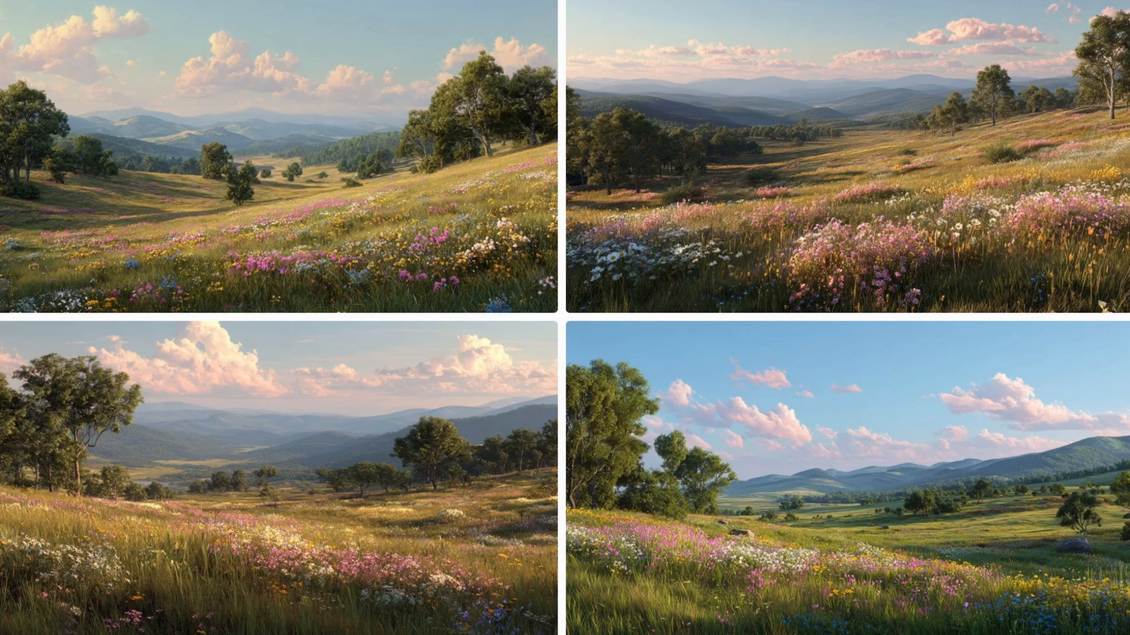
# - Open the first generated flower meadow landscape in Midjourney at full size and copy the image
pyautogui.moveTo(270, 98)
pyautogui.click(382, 132)
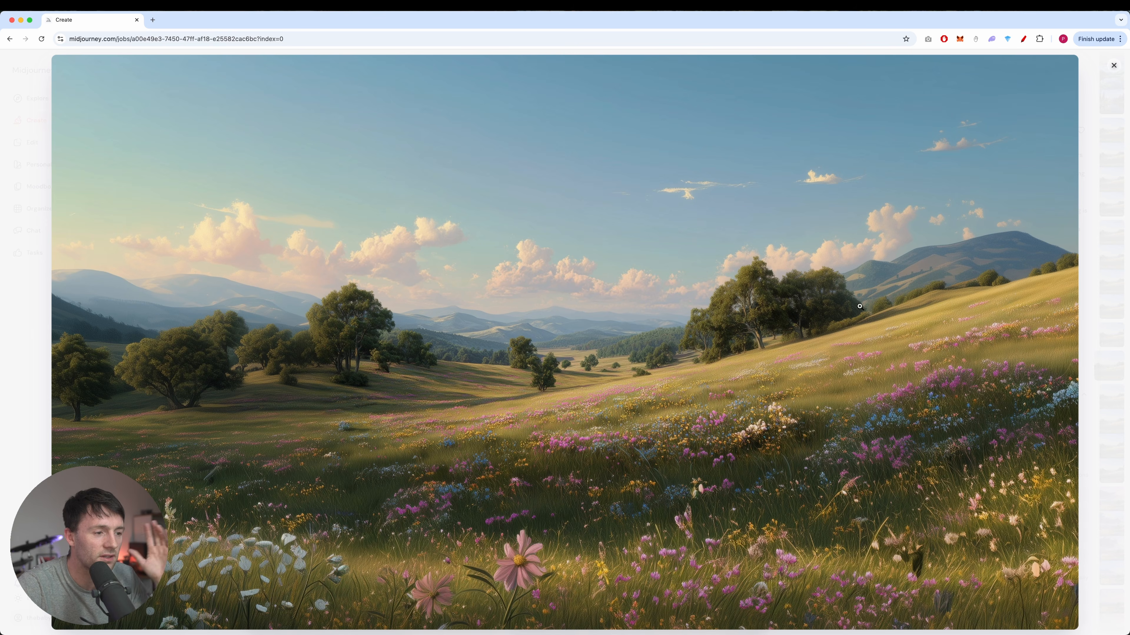
pyautogui.rightClick(749, 315)
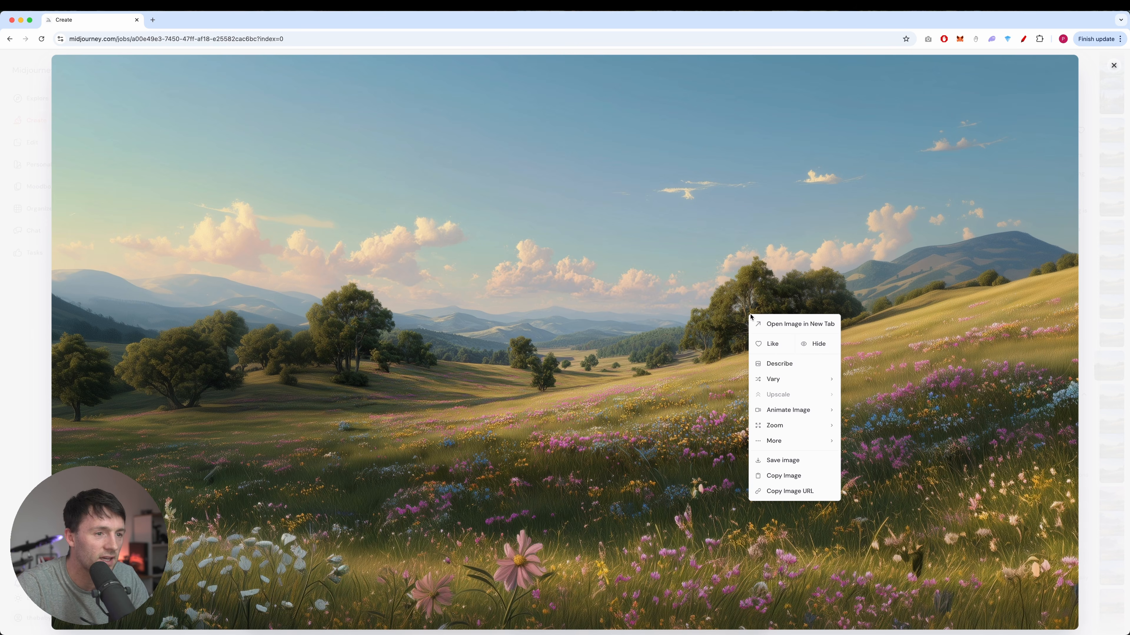
pyautogui.click(789, 477)
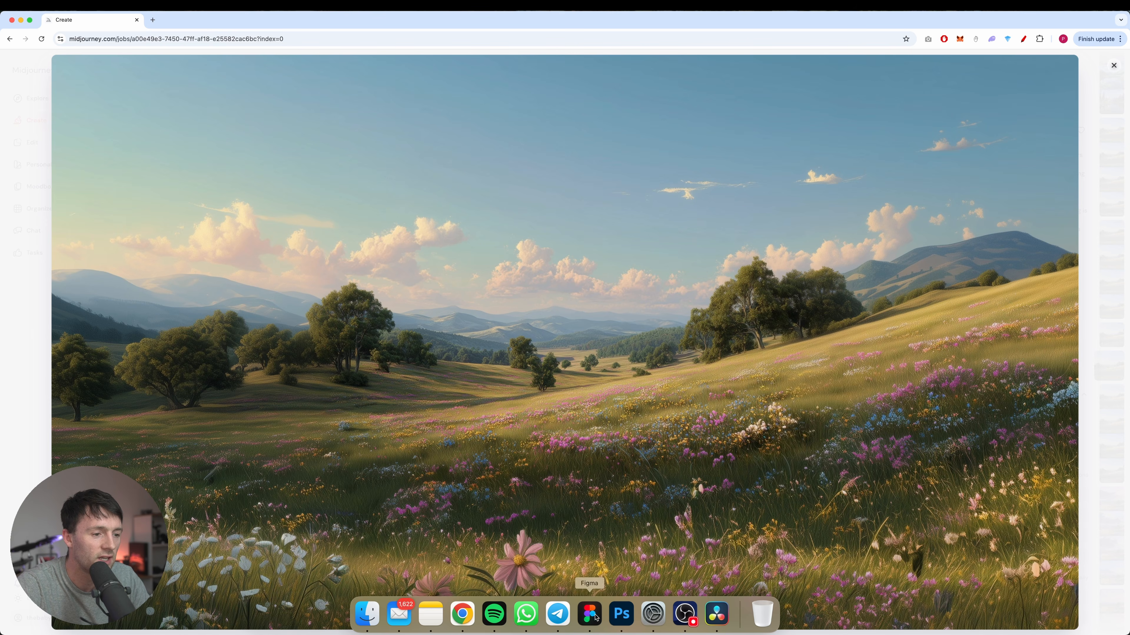
# - Switch to Figma, paste the landscape into the landing page frame, and scale it to 1980 × 1110 so it covers the frame
pyautogui.click(589, 625)
pyautogui.click(364, 120)
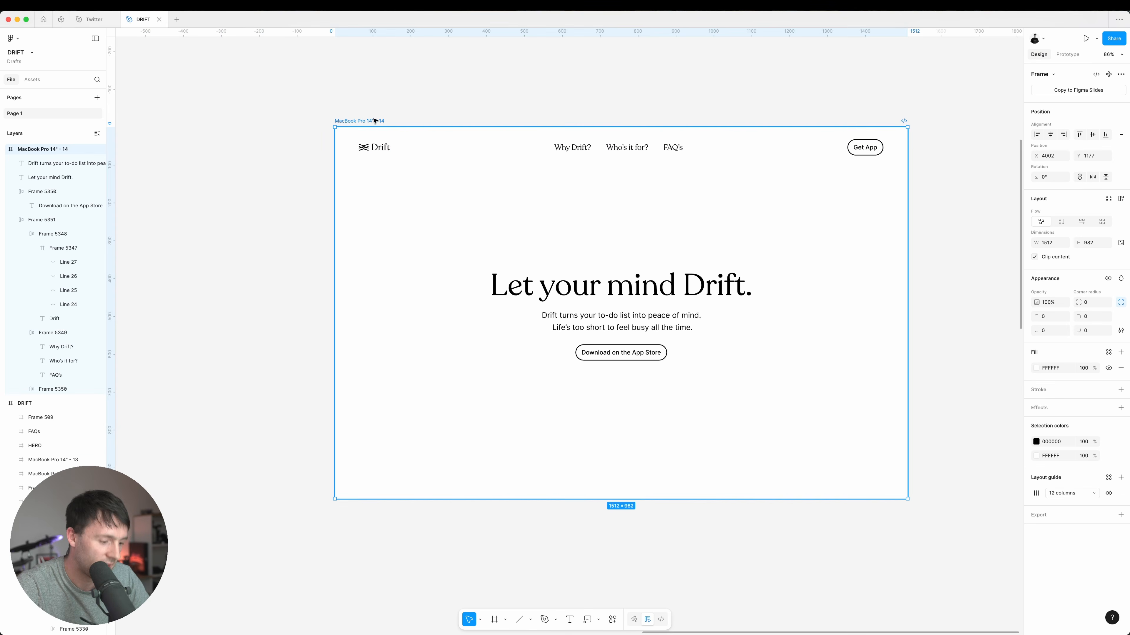
pyautogui.press('super+v')
pyautogui.moveTo(1005, 79); pyautogui.dragTo(791, 156)
pyautogui.moveTo(573, 275); pyautogui.dragTo(571, 294)
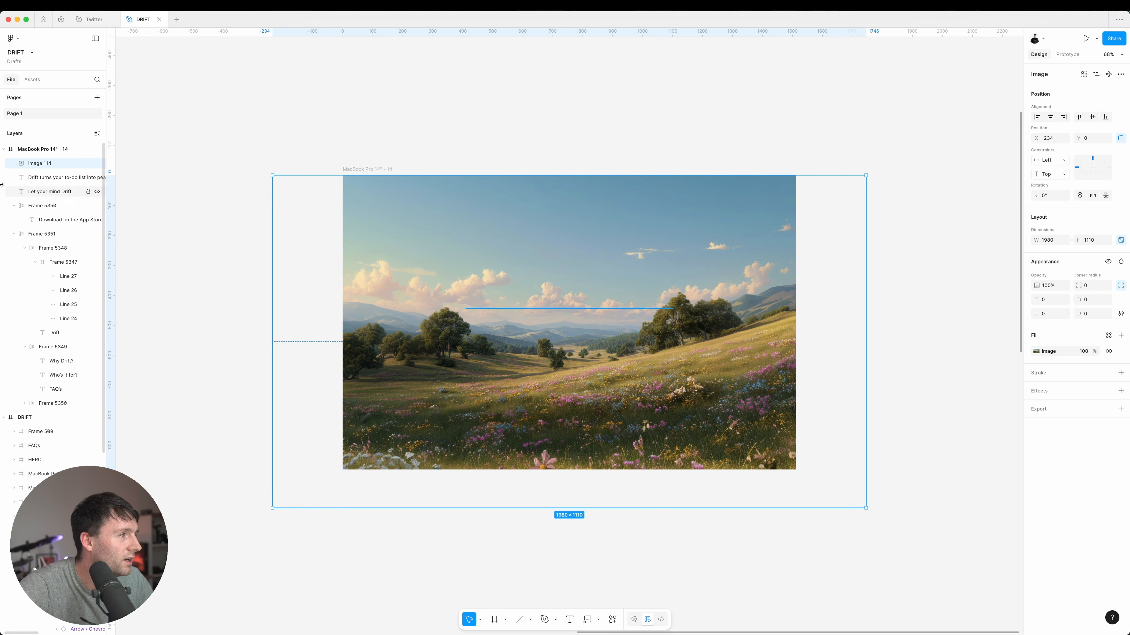
# - Move the landscape image to the back of the frame's layer order and adjust its placement behind the content
pyautogui.click(14, 233)
pyautogui.click(43, 206)
pyautogui.moveTo(40, 163); pyautogui.dragTo(48, 243)
pyautogui.click(567, 102)
pyautogui.hscroll(-1, 623, 120)
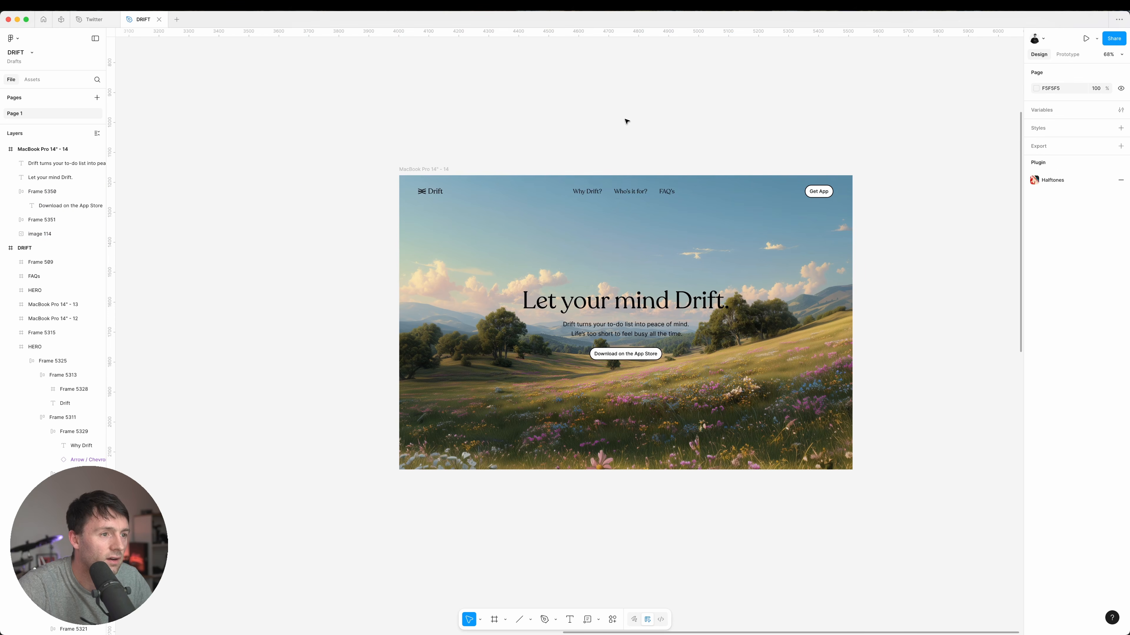
pyautogui.moveTo(811, 293); pyautogui.dragTo(813, 304)
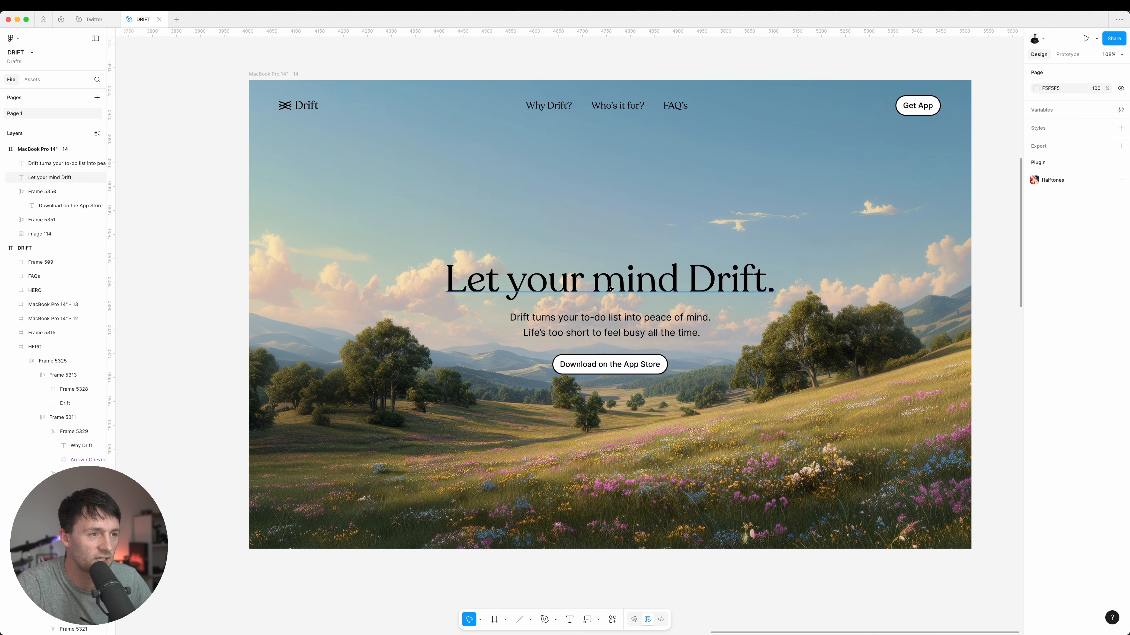
# - Try a white FFFFFF fill on the headline and subheading, and undo the colour change
pyautogui.click(603, 278)
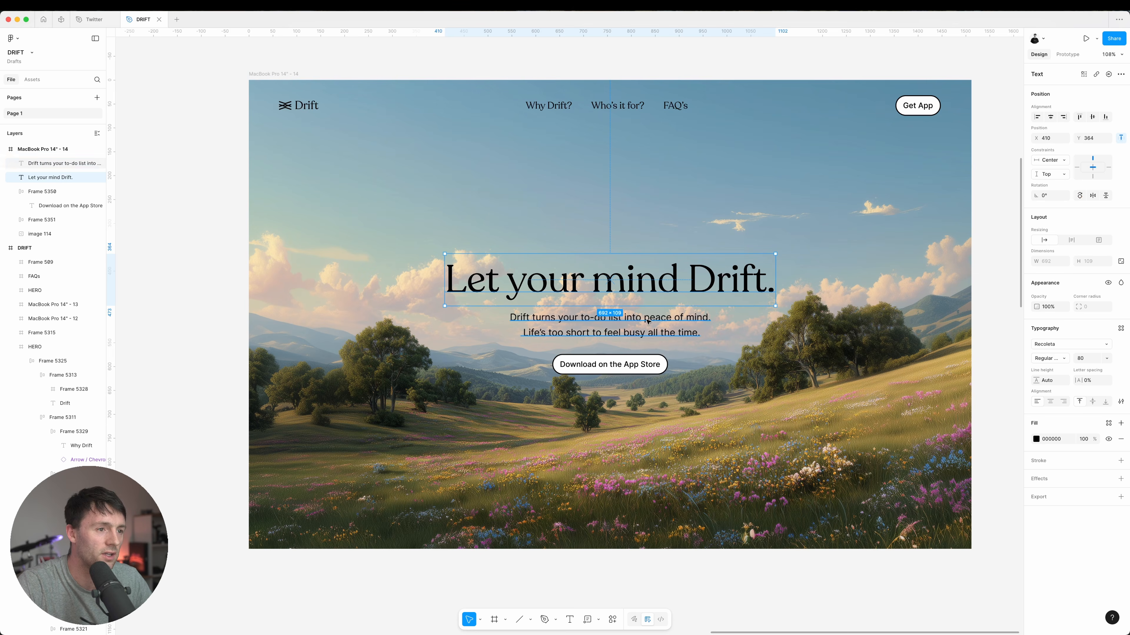
pyautogui.keyDown('shift'); pyautogui.click(690, 326); pyautogui.keyUp('shift')
pyautogui.click(1036, 460)
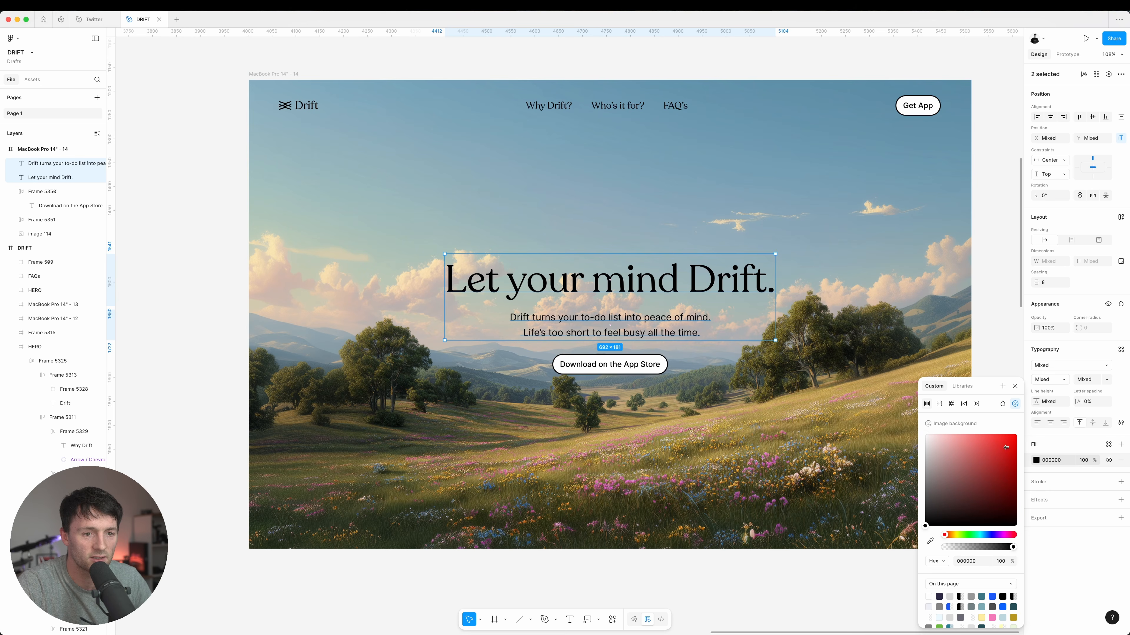
pyautogui.moveTo(981, 471); pyautogui.dragTo(697, 304)
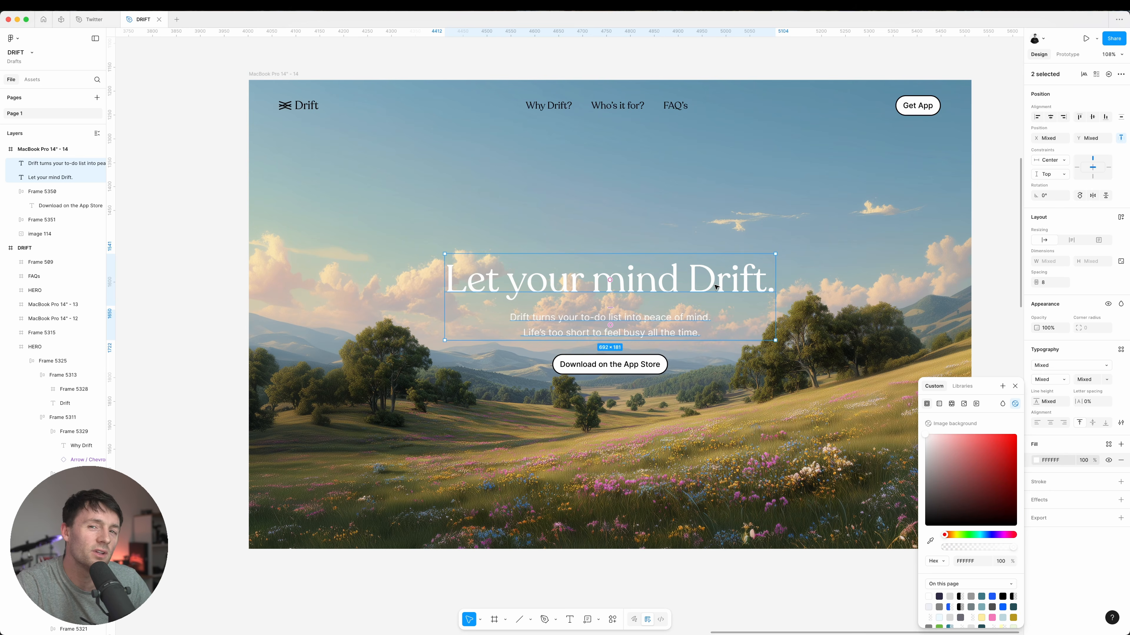
pyautogui.press('super+z')
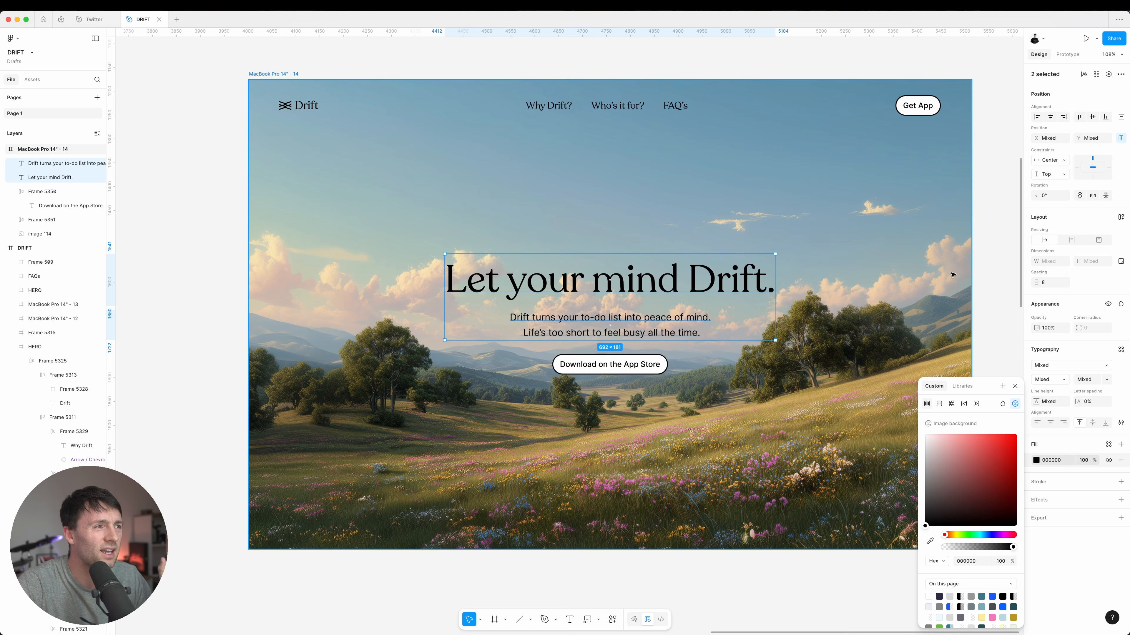
# - Draw a 1512 × 982 rectangle covering the entire landing page frame
pyautogui.click(645, 74)
pyautogui.click(283, 73)
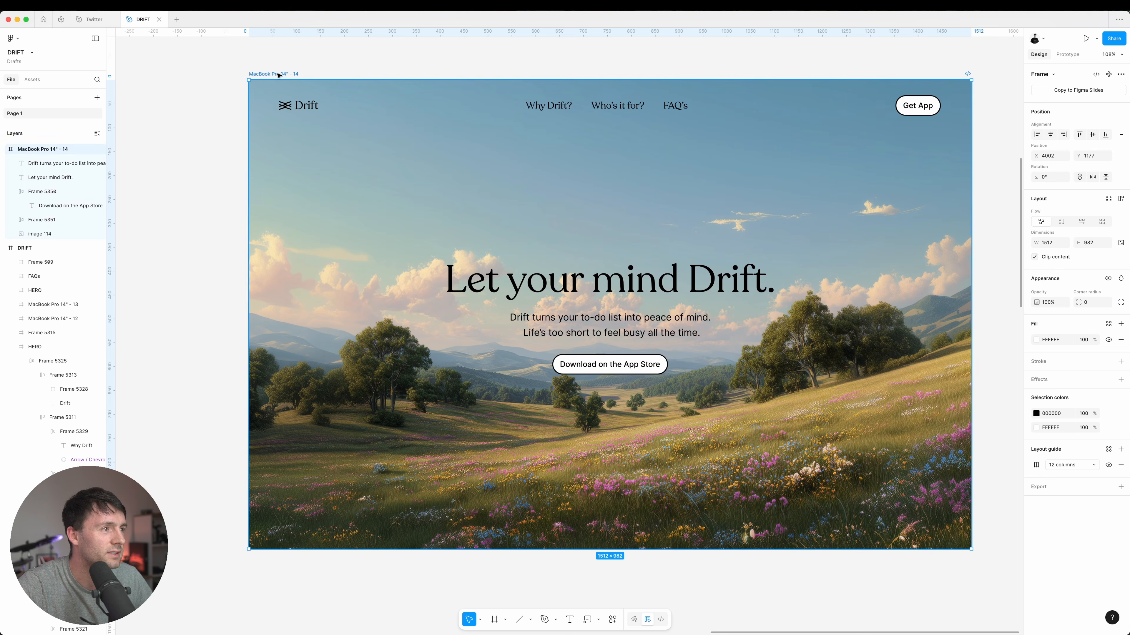
pyautogui.click(531, 619)
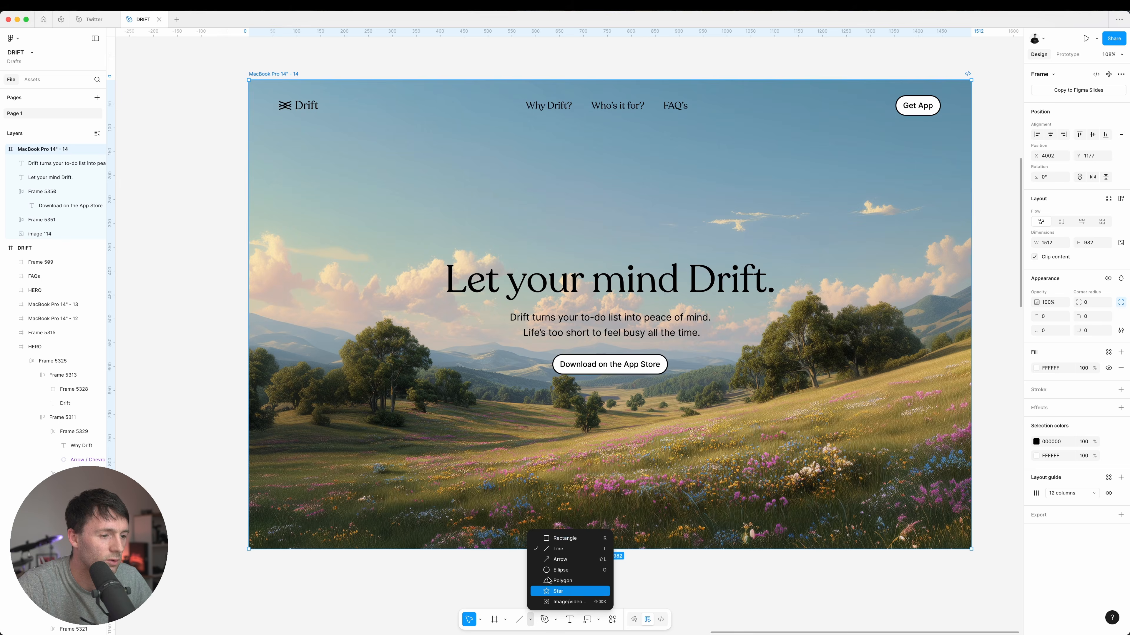
pyautogui.click(569, 540)
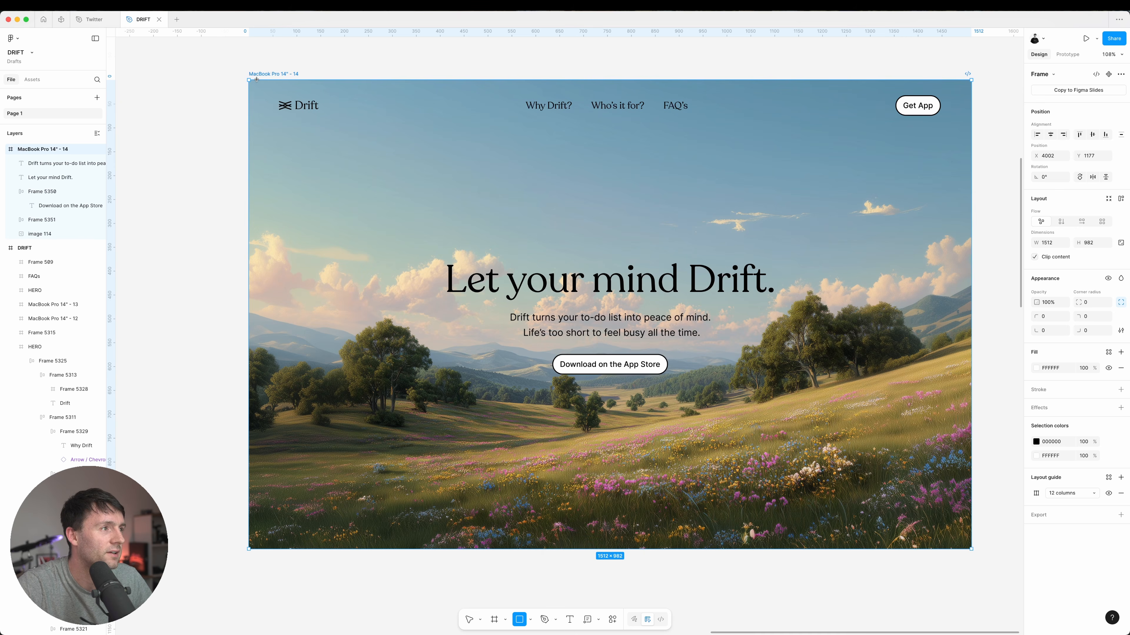
pyautogui.moveTo(247, 79); pyautogui.dragTo(971, 550)
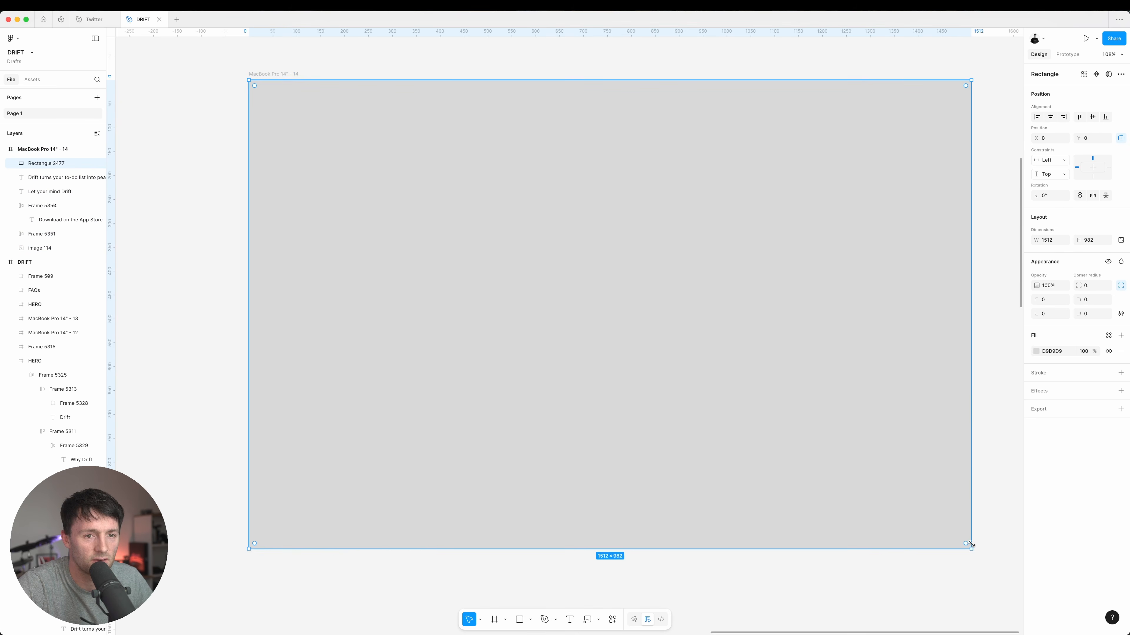
# - Give the rectangle a linear gradient fill and set its 0% stop to the pale blue F1FBFF
pyautogui.click(1036, 352)
pyautogui.click(940, 371)
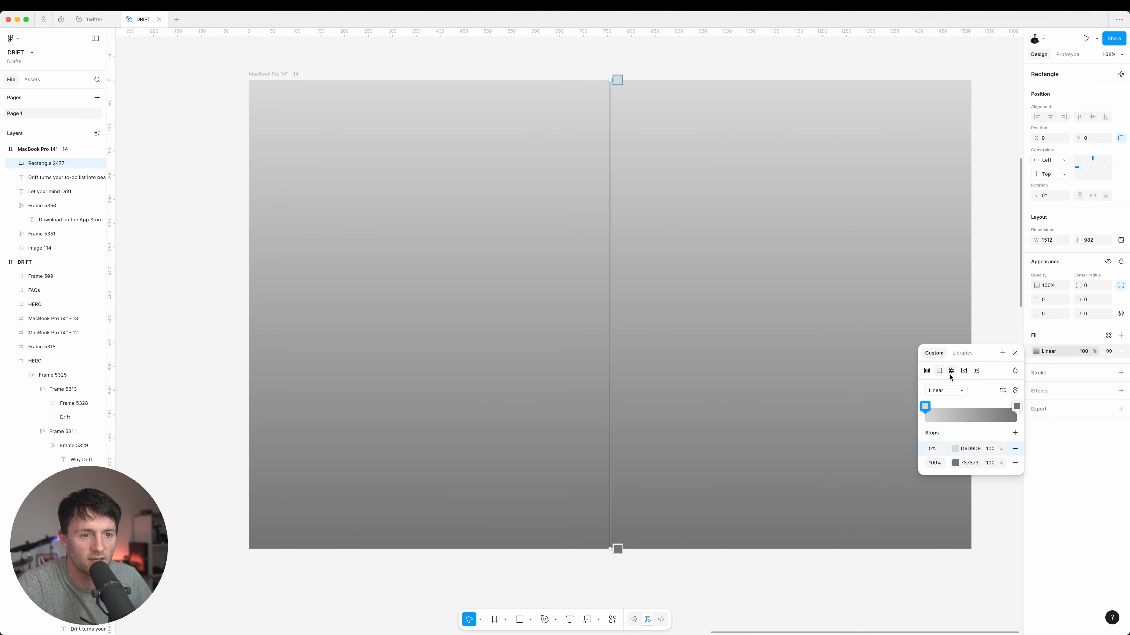
pyautogui.click(956, 449)
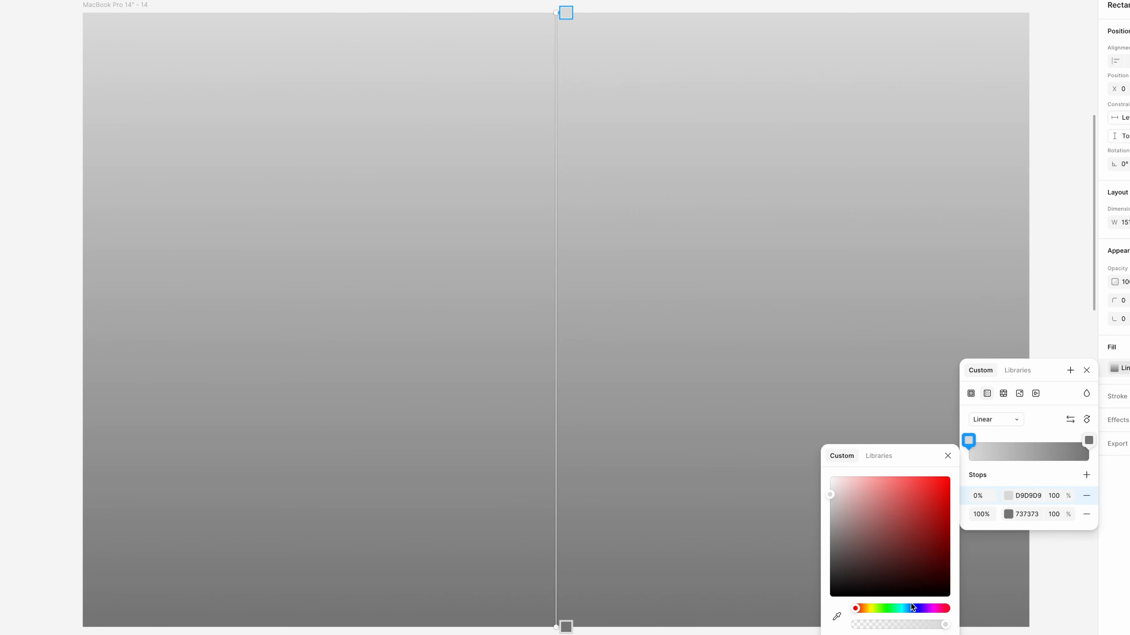
pyautogui.moveTo(911, 604); pyautogui.dragTo(906, 607)
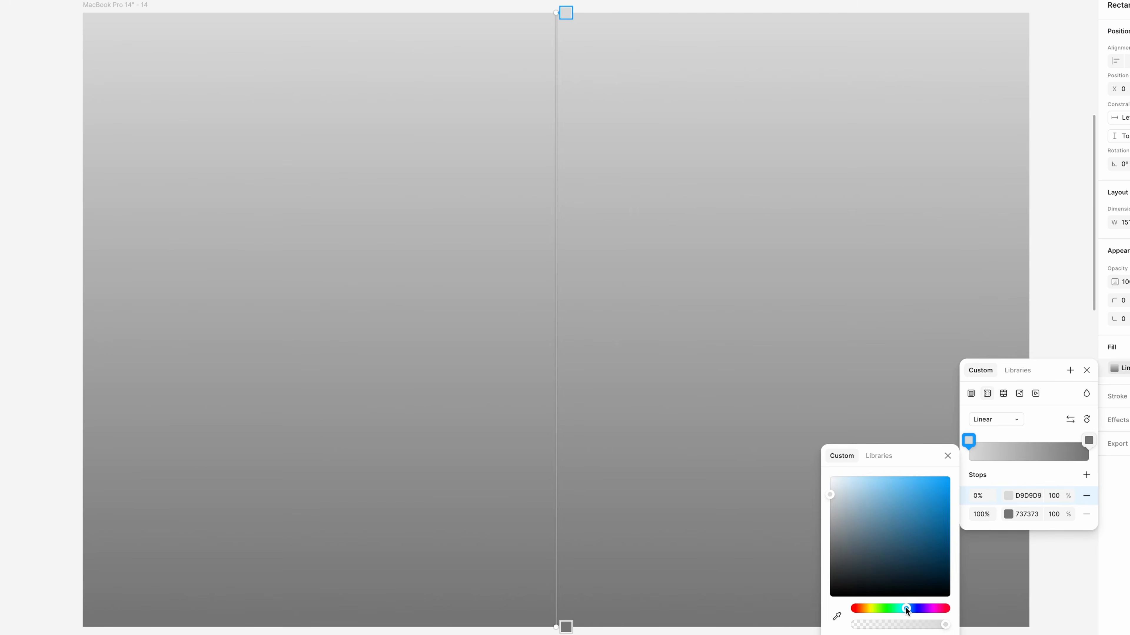
pyautogui.click(838, 480)
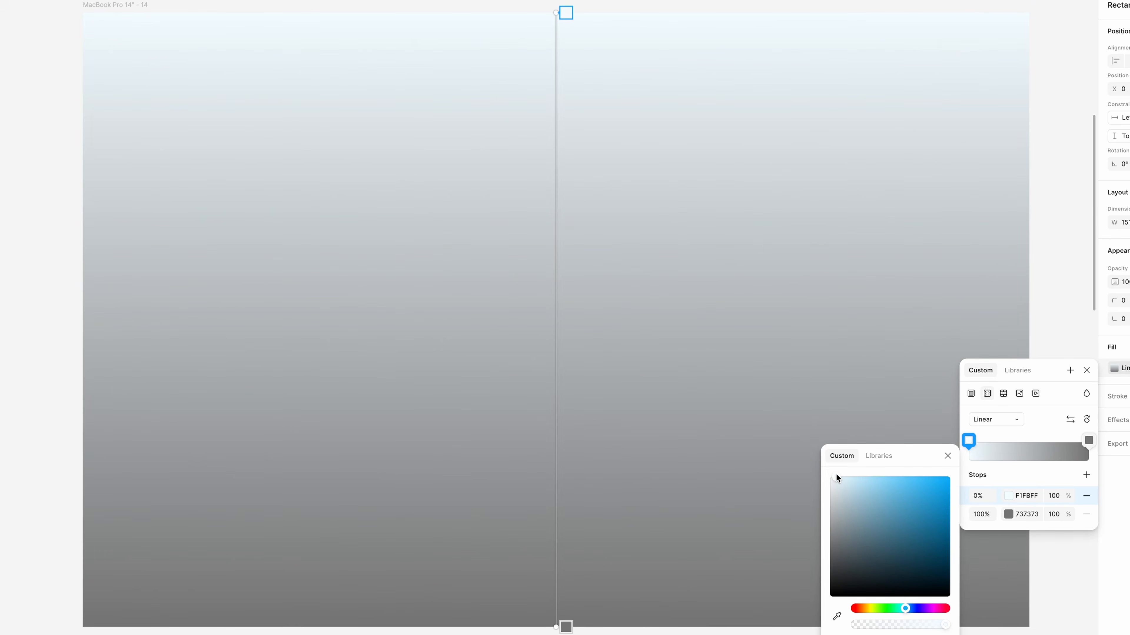
# - Set the gradient's 100% stop to F1FBFF at 0% opacity, and layer the rectangle directly above the landscape image
pyautogui.click(1088, 440)
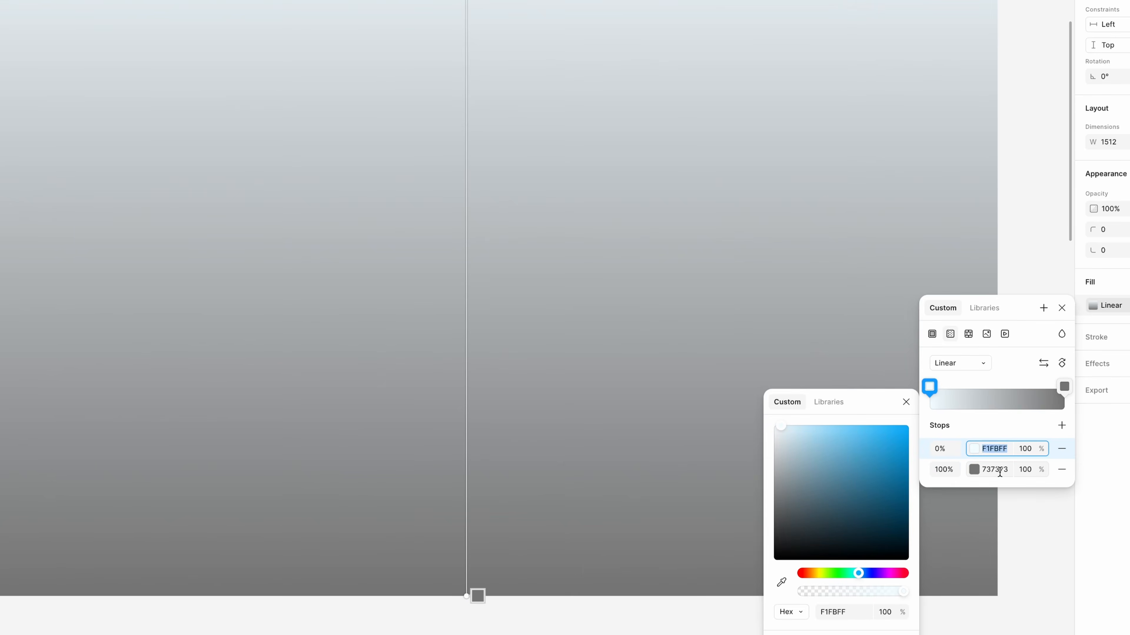
pyautogui.click(1029, 515)
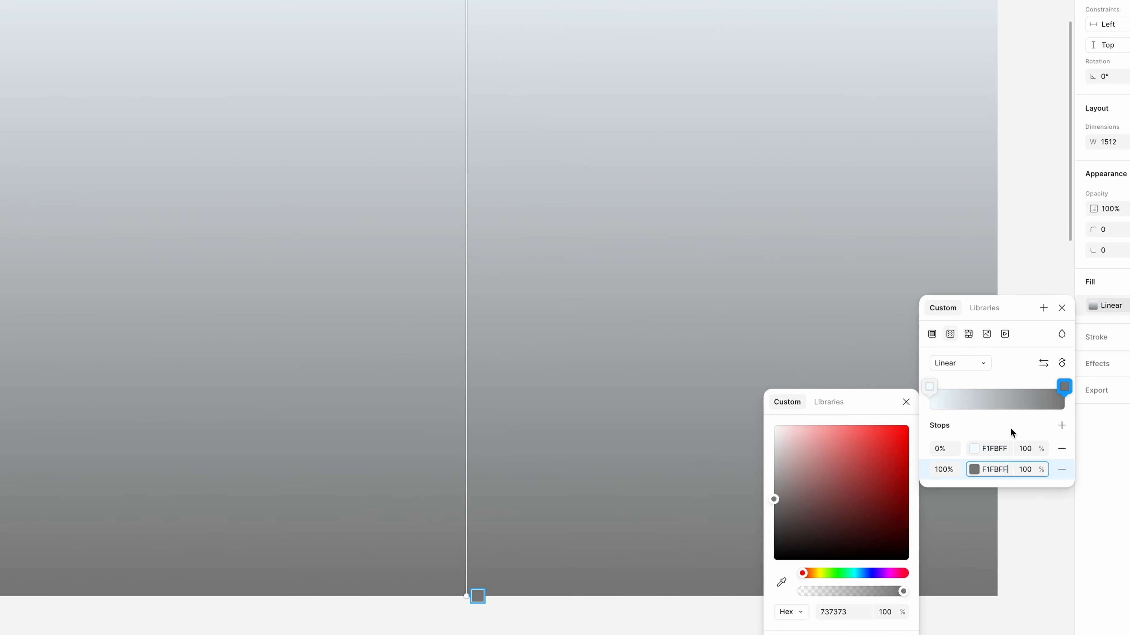
pyautogui.write('F1FBFF')
pyautogui.press('Tab')
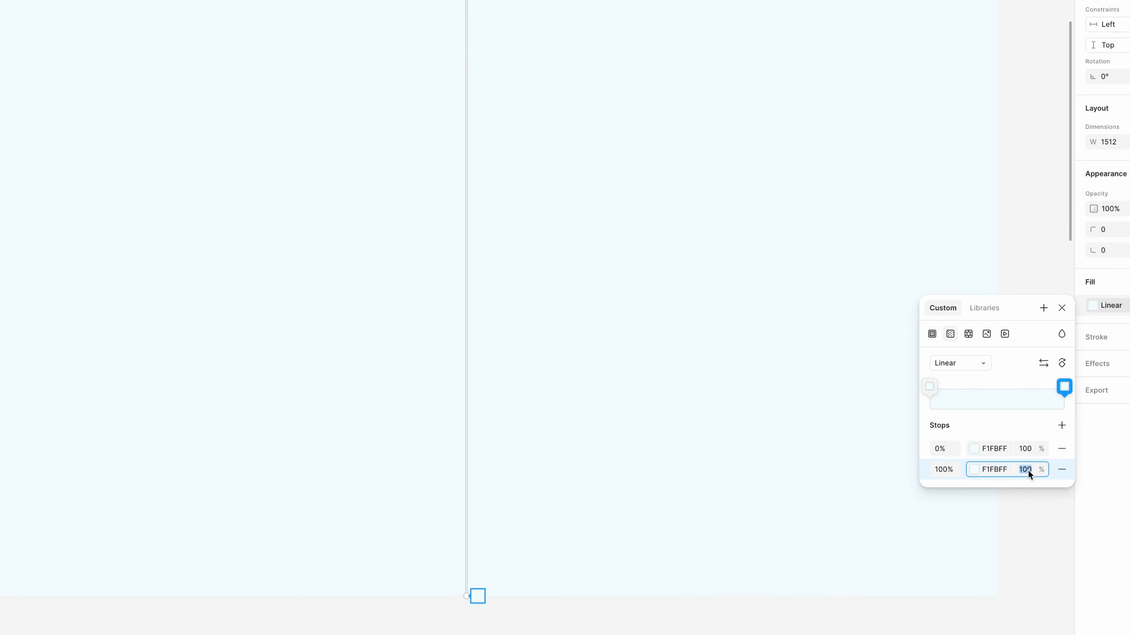
pyautogui.write('0')
pyautogui.press('Return')
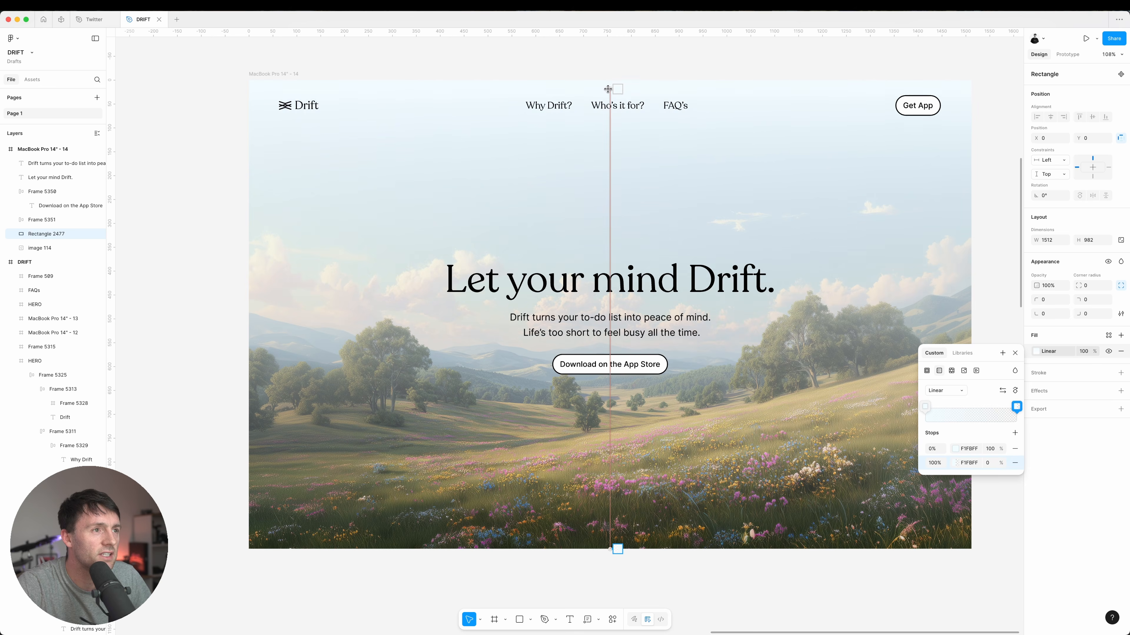
# - Shorten the overlay gradient by moving its start down to the navigation row and its end slightly above the frame's lower edge
pyautogui.moveTo(608, 89); pyautogui.dragTo(609, 103)
pyautogui.moveTo(610, 550)
pyautogui.mouseDown()
pyautogui.moveTo(613, 502)
pyautogui.moveTo(615, 543)
pyautogui.mouseUp()
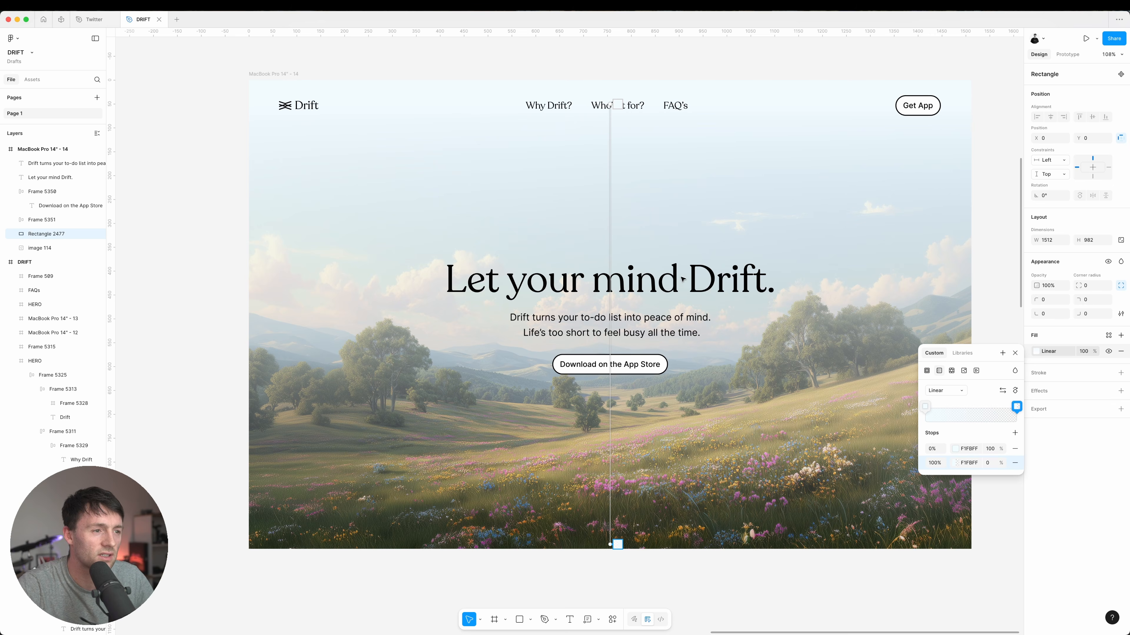
pyautogui.click(701, 56)
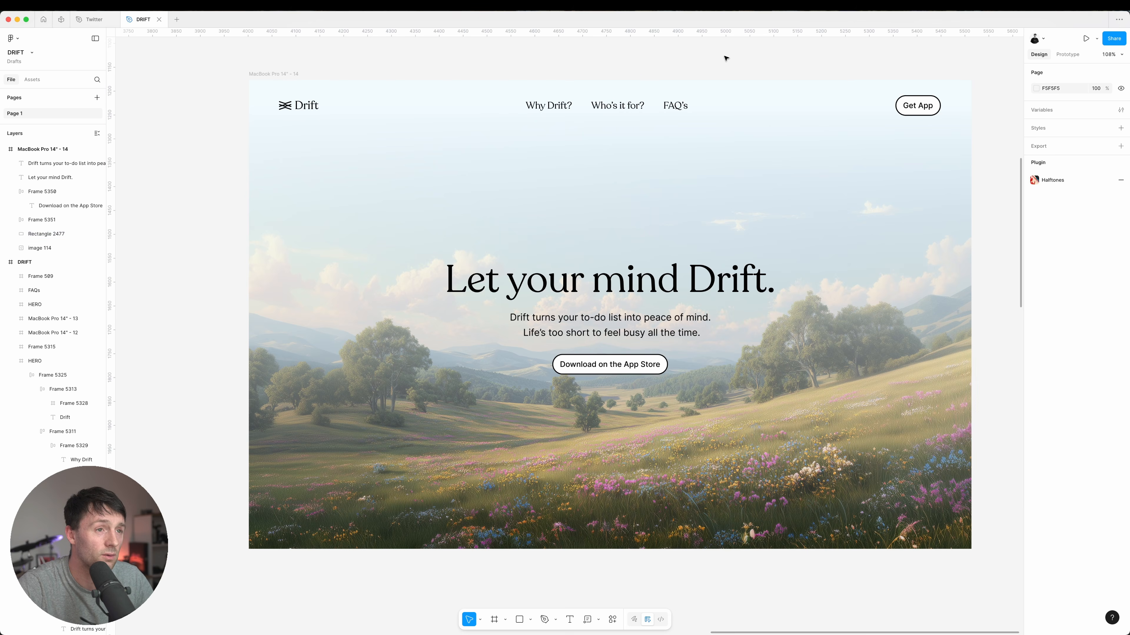
# - Move the headline, subheading and download button together higher in the frame, into the sky area
pyautogui.click(699, 281)
pyautogui.keyDown('shift'); pyautogui.click(693, 332); pyautogui.keyUp('shift')
pyautogui.keyDown('shift'); pyautogui.click(650, 363); pyautogui.keyUp('shift')
pyautogui.moveTo(719, 292); pyautogui.dragTo(720, 252)
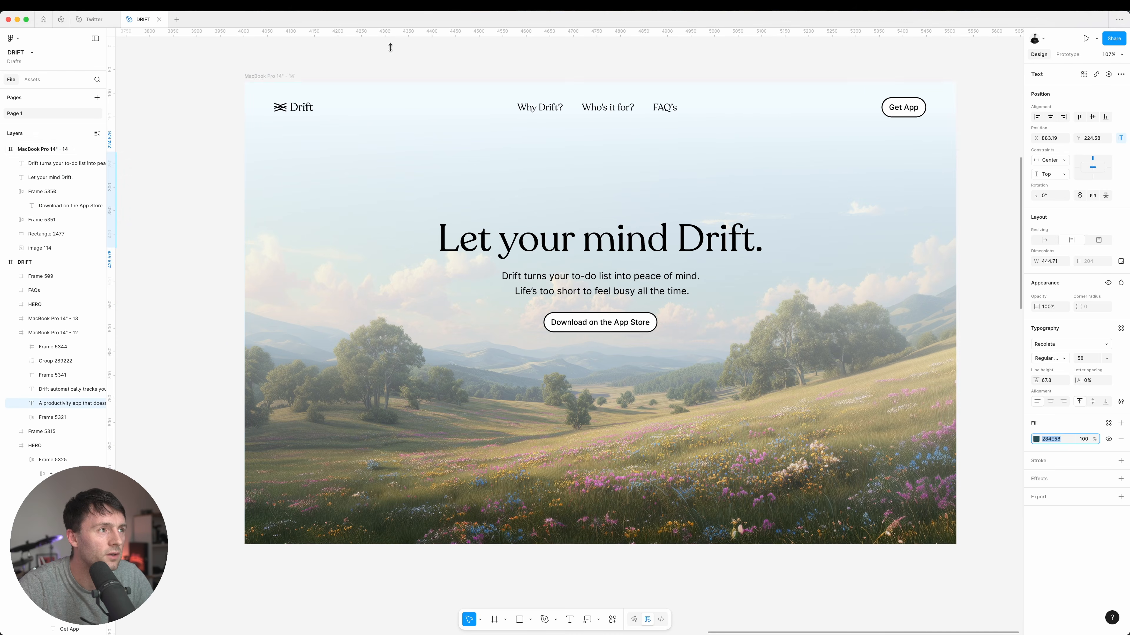
# - Change the landing page frame's black 000000 selection colour to the dark teal 284E58
pyautogui.click(271, 76)
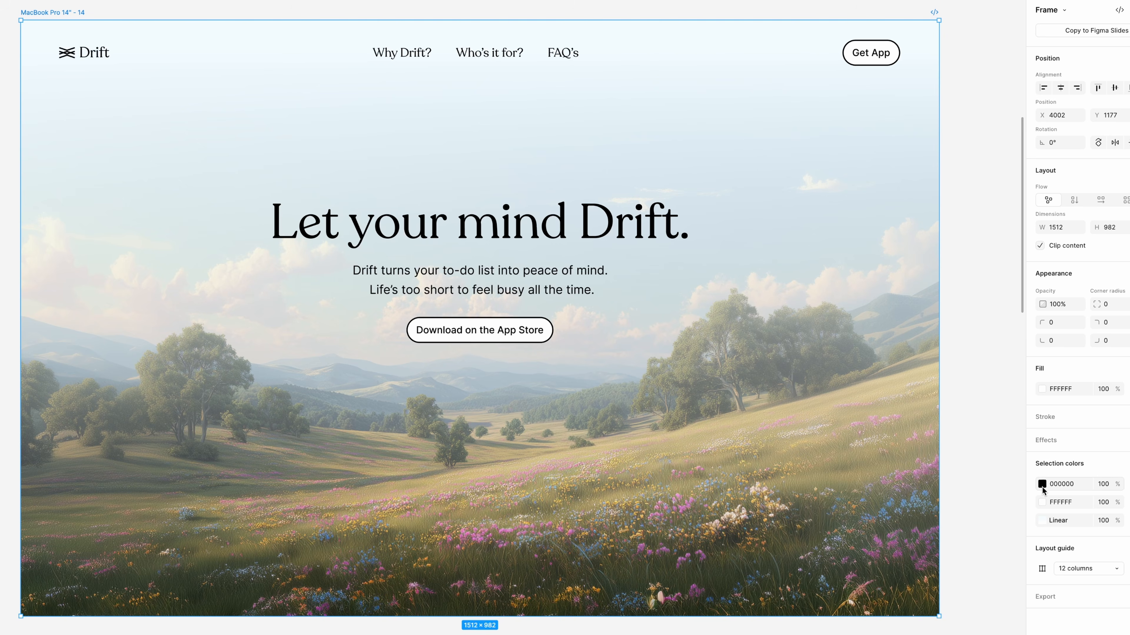
pyautogui.click(1075, 485)
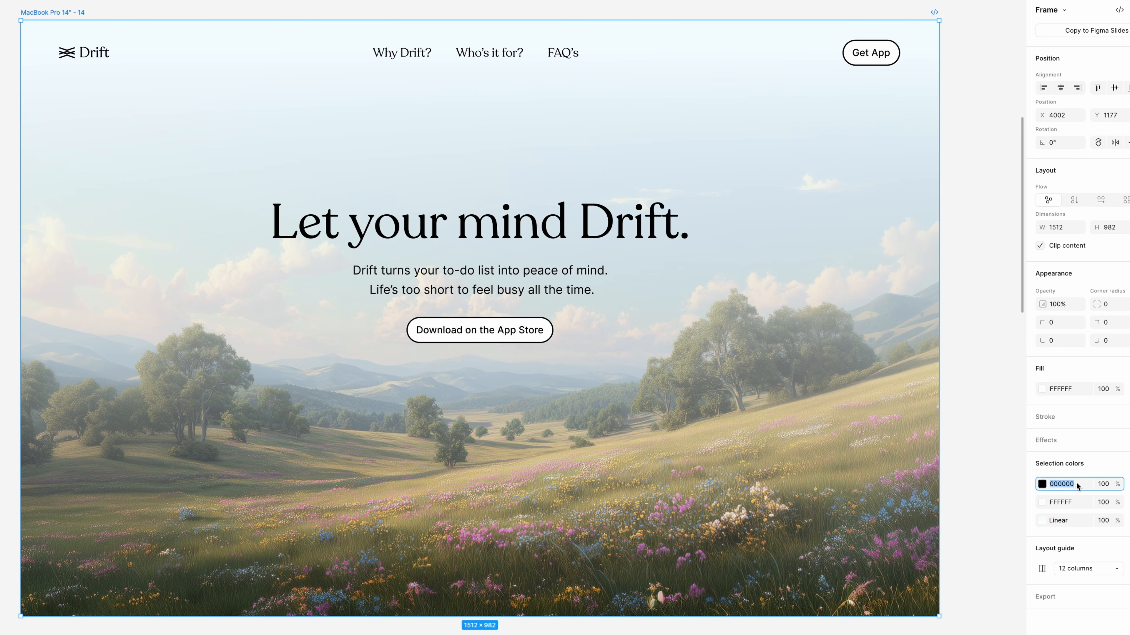
pyautogui.write('284E58')
pyautogui.press('Return')
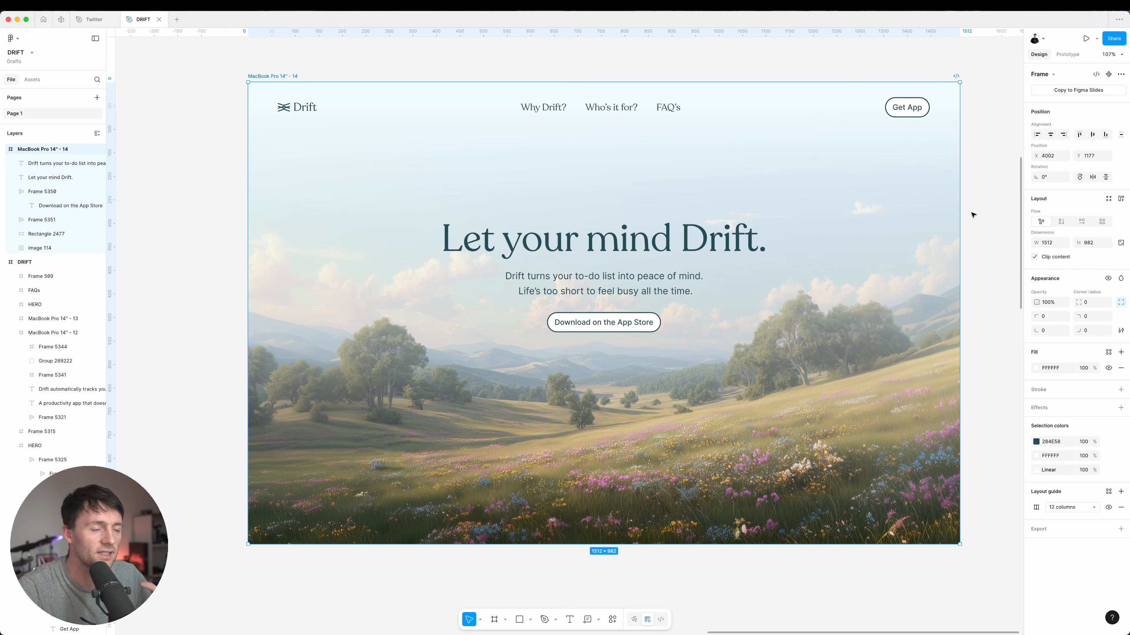
pyautogui.click(610, 453)
pyautogui.click(652, 61)
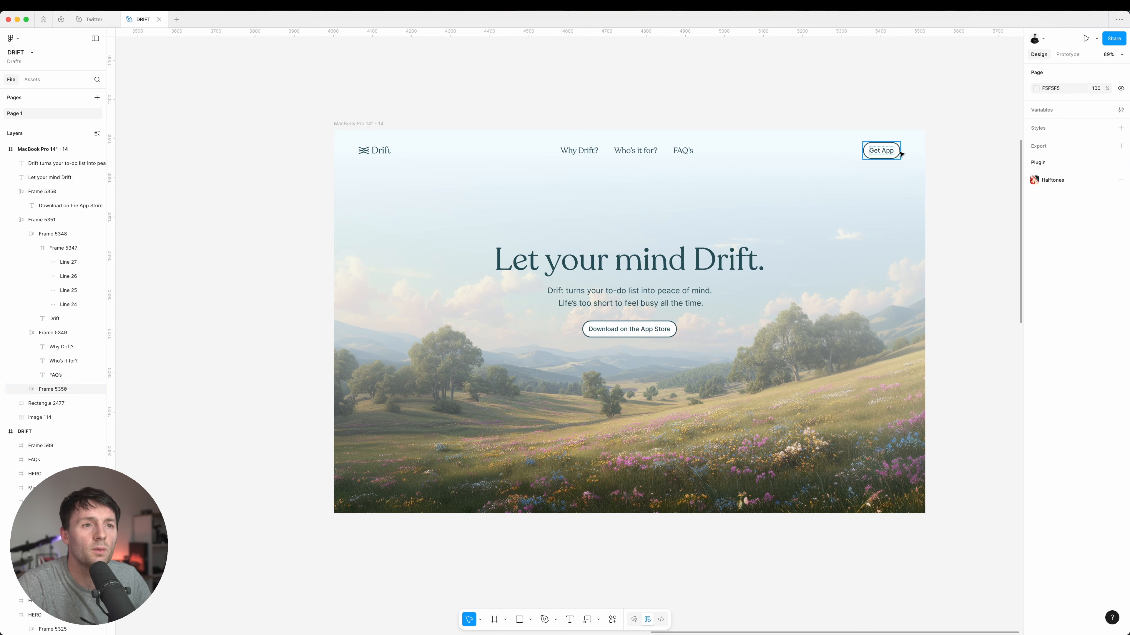
# - Replace the outlined "Download on the App Store" button with the copied "Download from App Store" button that has the Apple logo
pyautogui.click(900, 153)
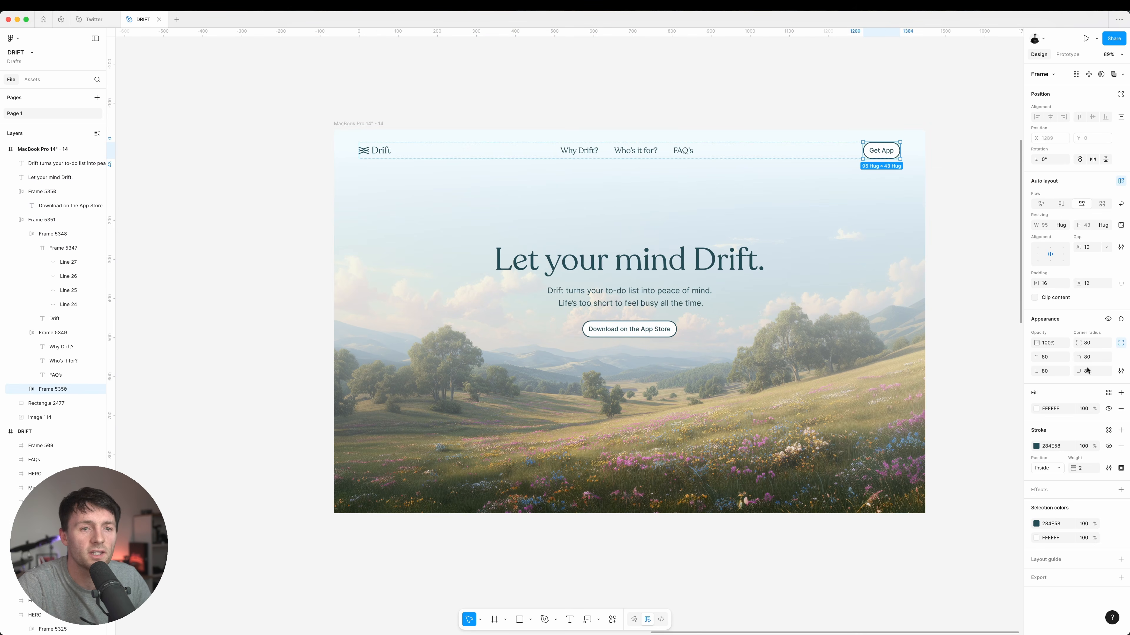
pyautogui.click(971, 258)
pyautogui.hscroll(-2, 845, 285)
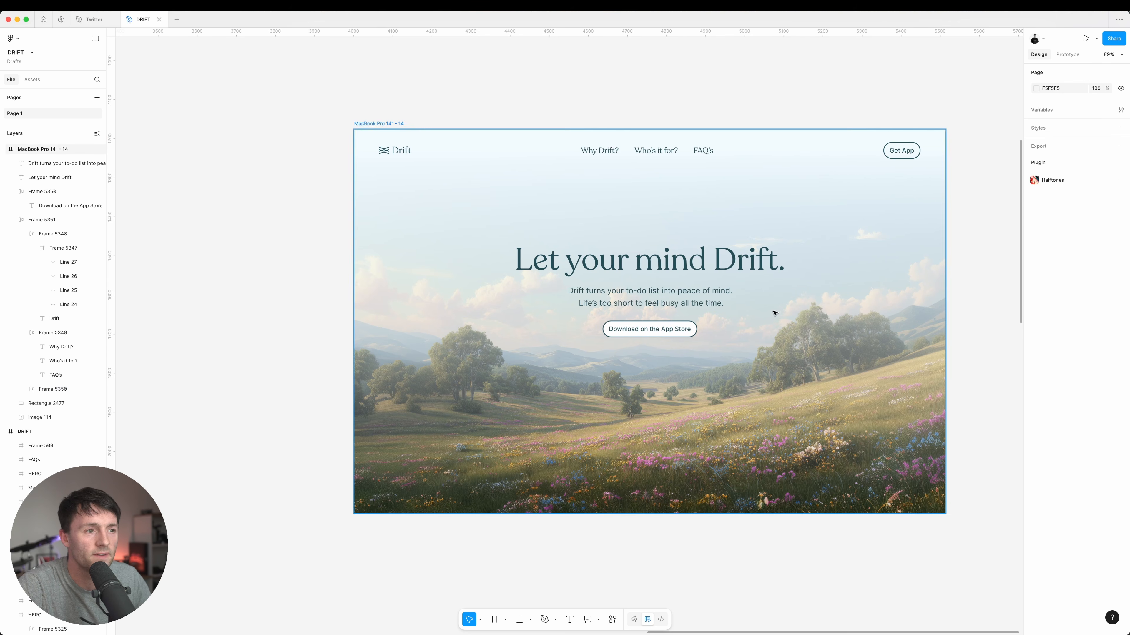
pyautogui.click(691, 329)
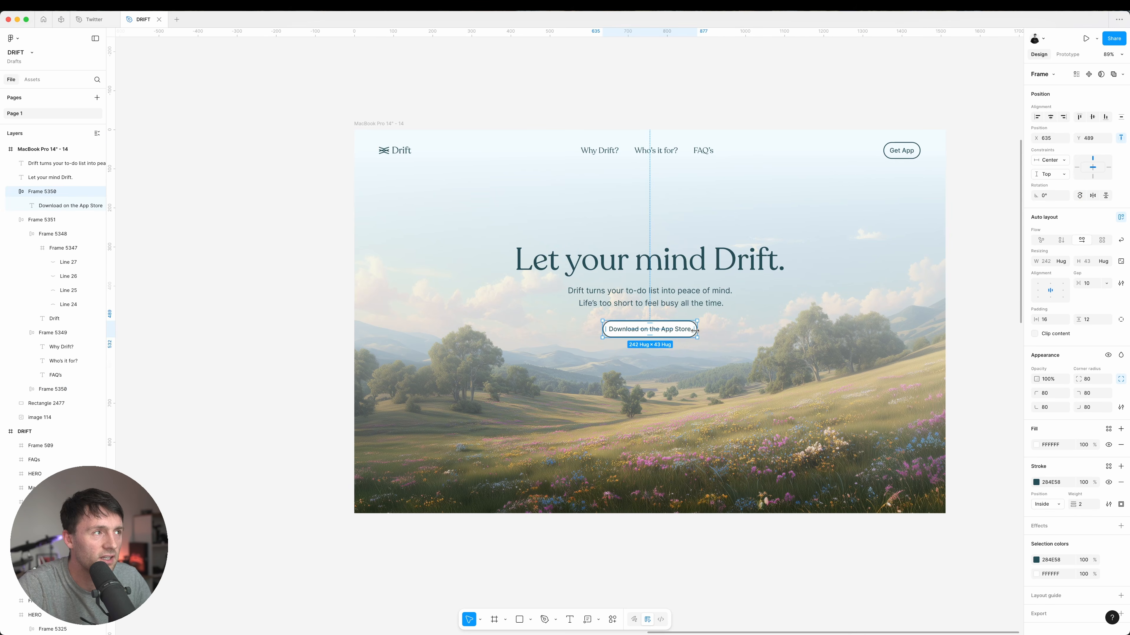
pyautogui.rightClick(698, 331)
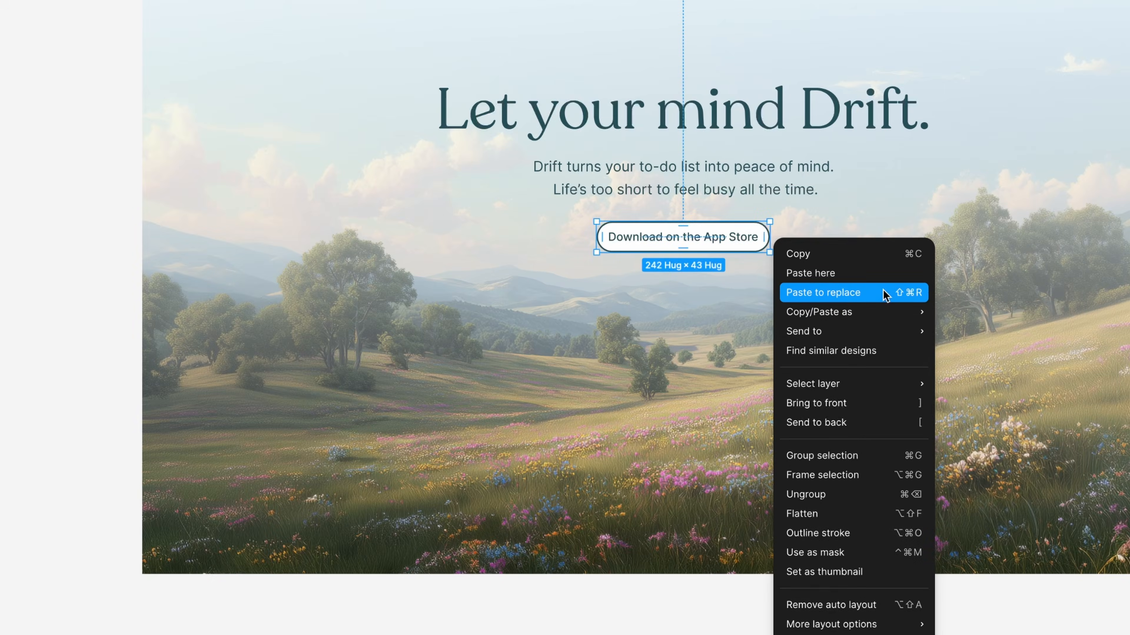
pyautogui.click(823, 292)
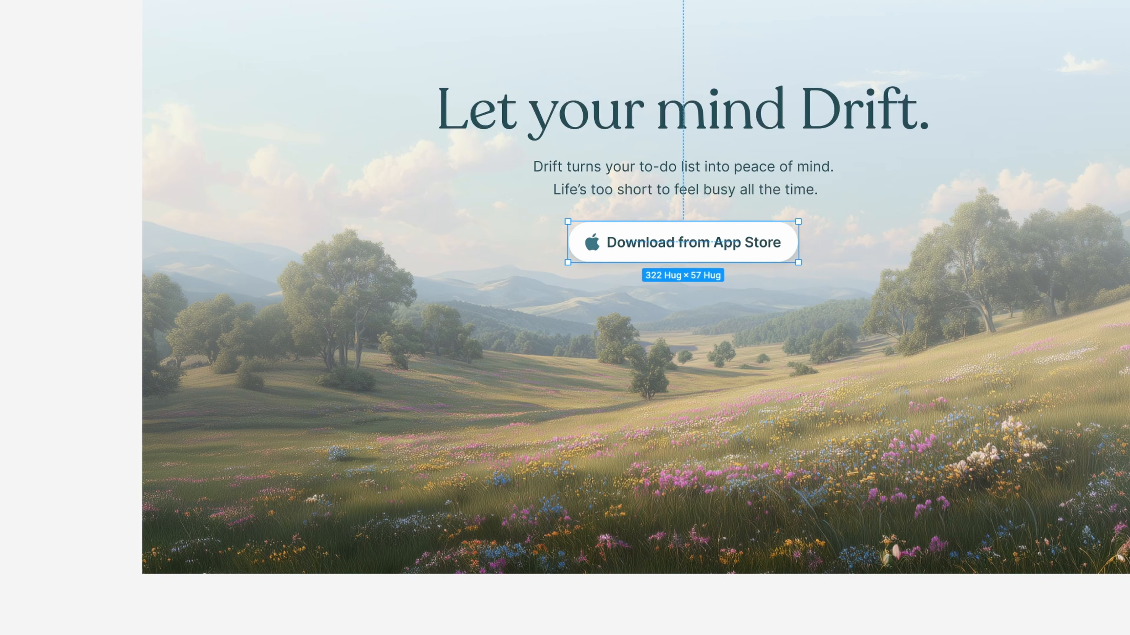
pyautogui.press('Escape')
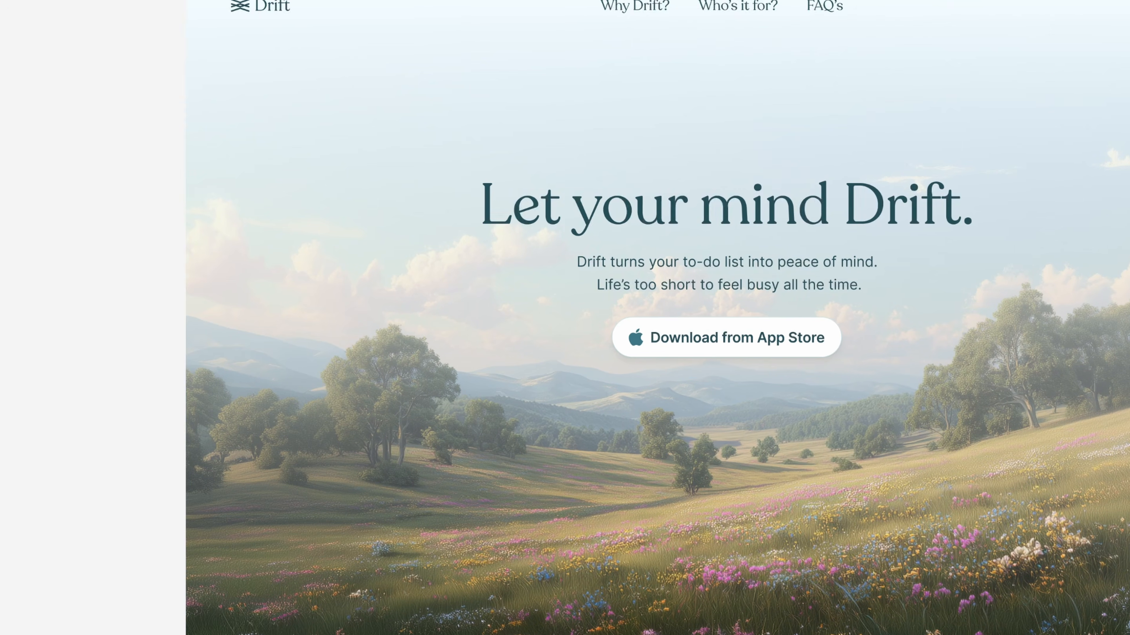
# - Examine the stroke and shadow effect settings of the "Download from App Store" button
pyautogui.click(793, 343)
pyautogui.scroll(-1, 792, 343)
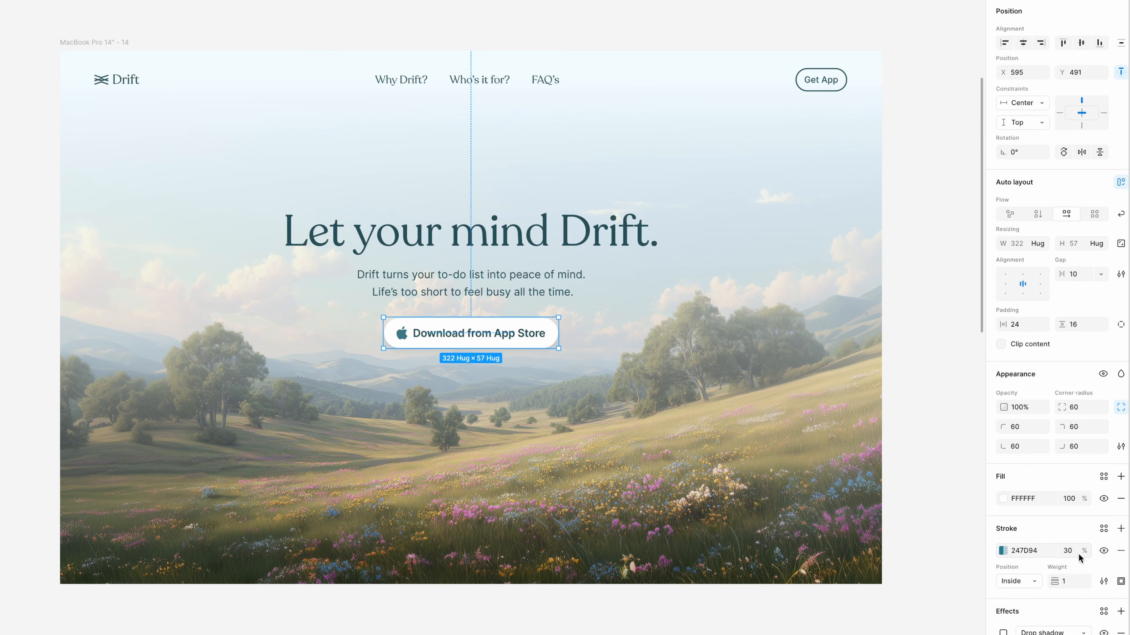
pyautogui.scroll(-2, 1077, 554)
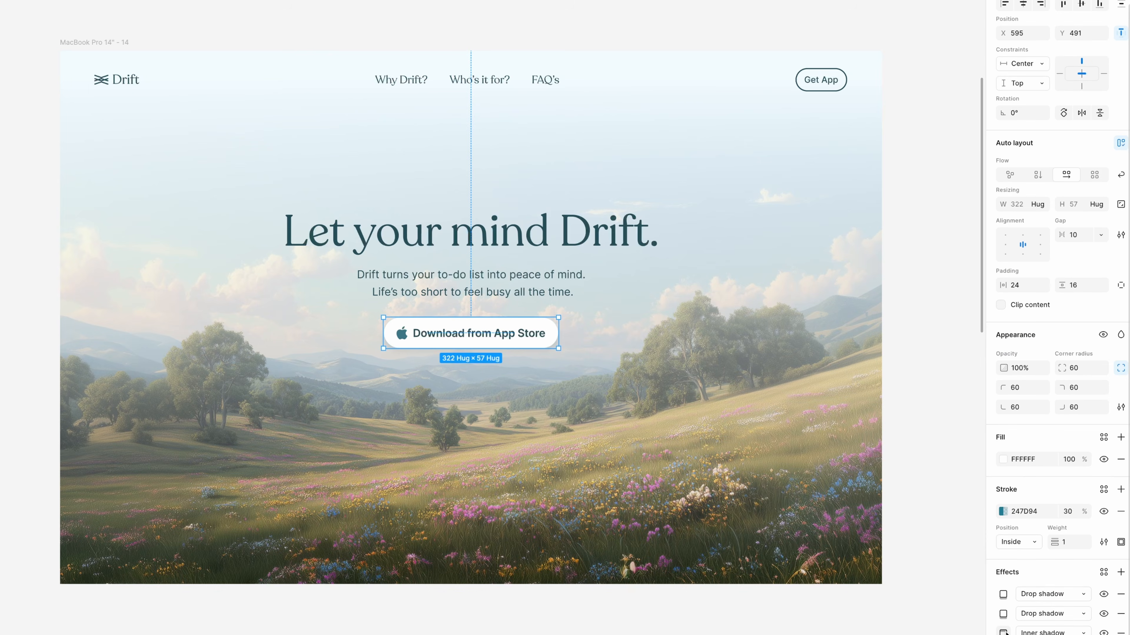
pyautogui.scroll(5, 475, 388)
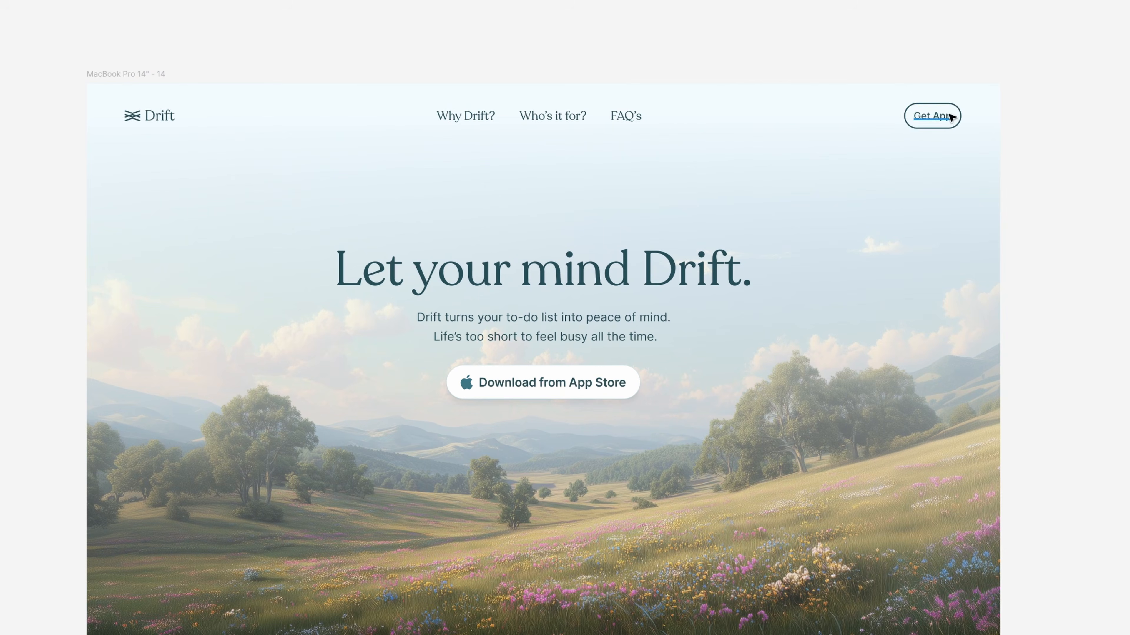
# - Replace the header's outlined Get App button with the copied version that has the Apple logo
pyautogui.click(950, 116)
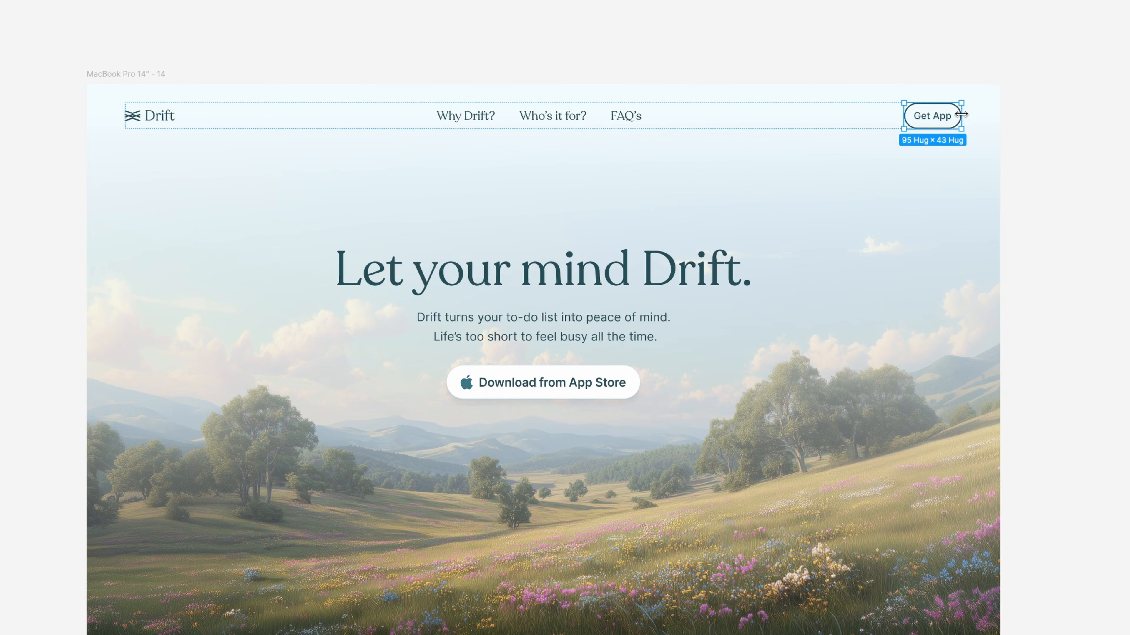
pyautogui.rightClick(963, 115)
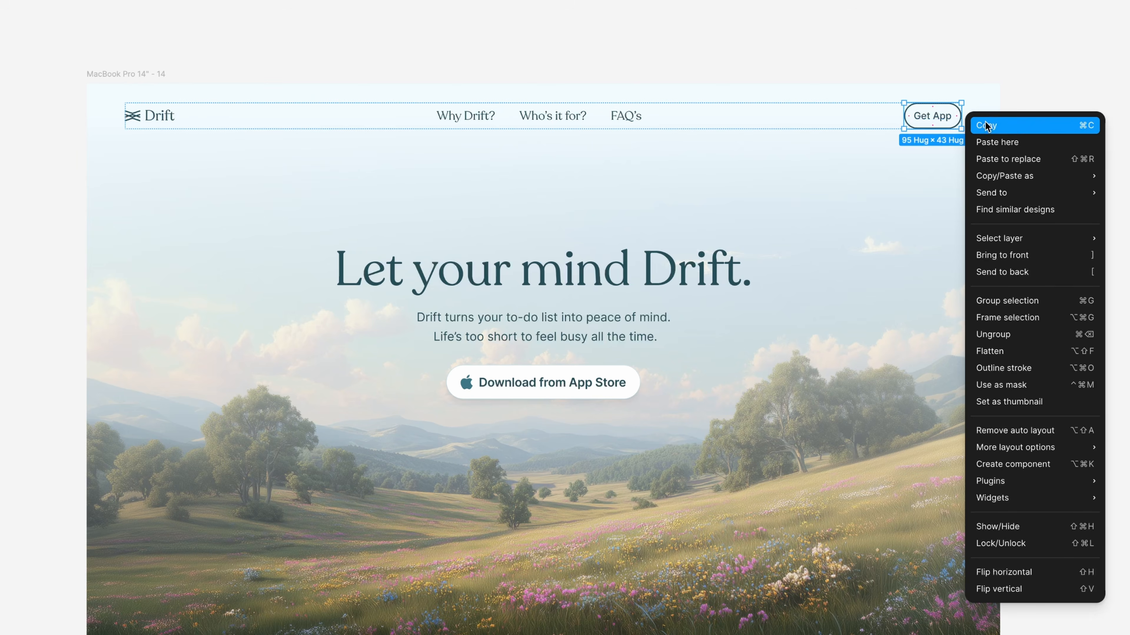
pyautogui.click(1036, 160)
pyautogui.click(1091, 147)
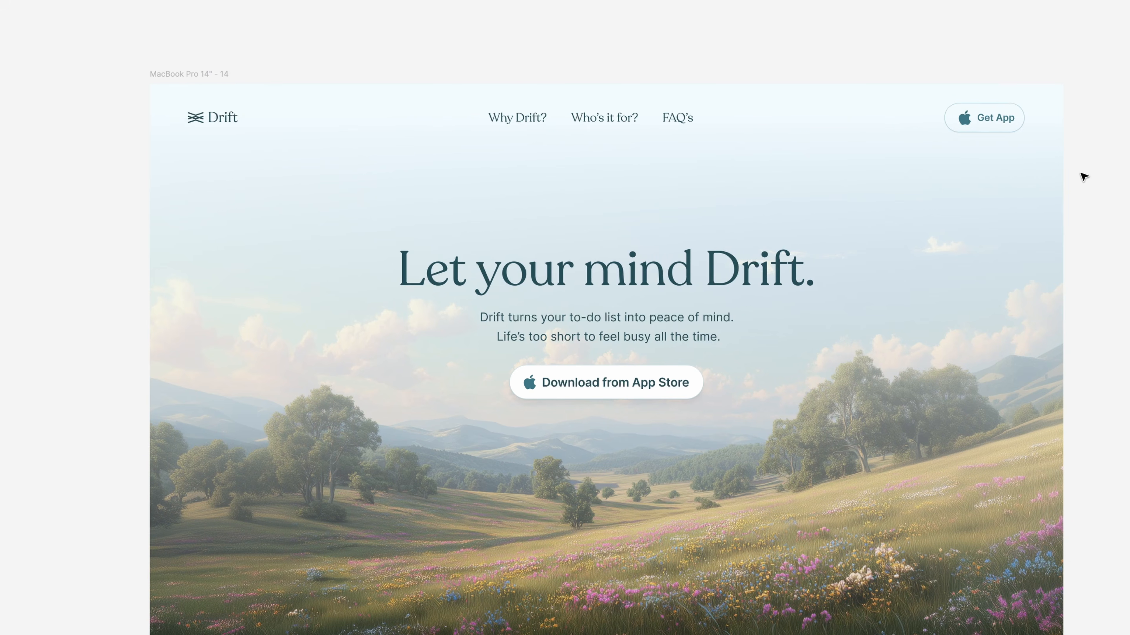
pyautogui.hscroll(-3, 1085, 177)
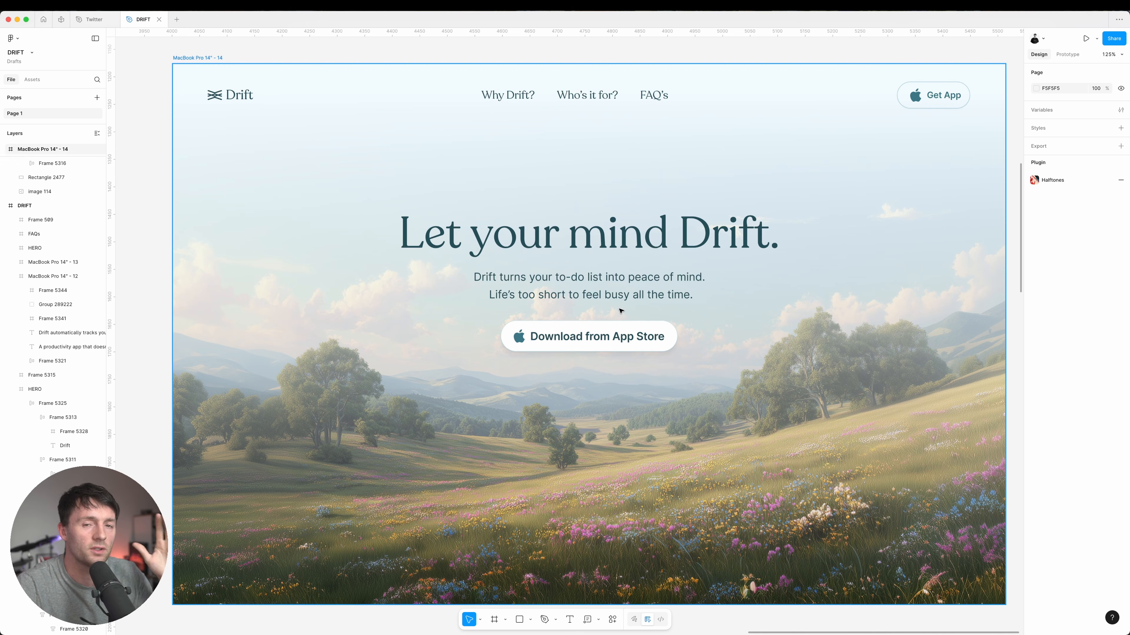
pyautogui.scroll(-6, 621, 311)
pyautogui.hscroll(-2, 620, 311)
pyautogui.scroll(4, 667, 223)
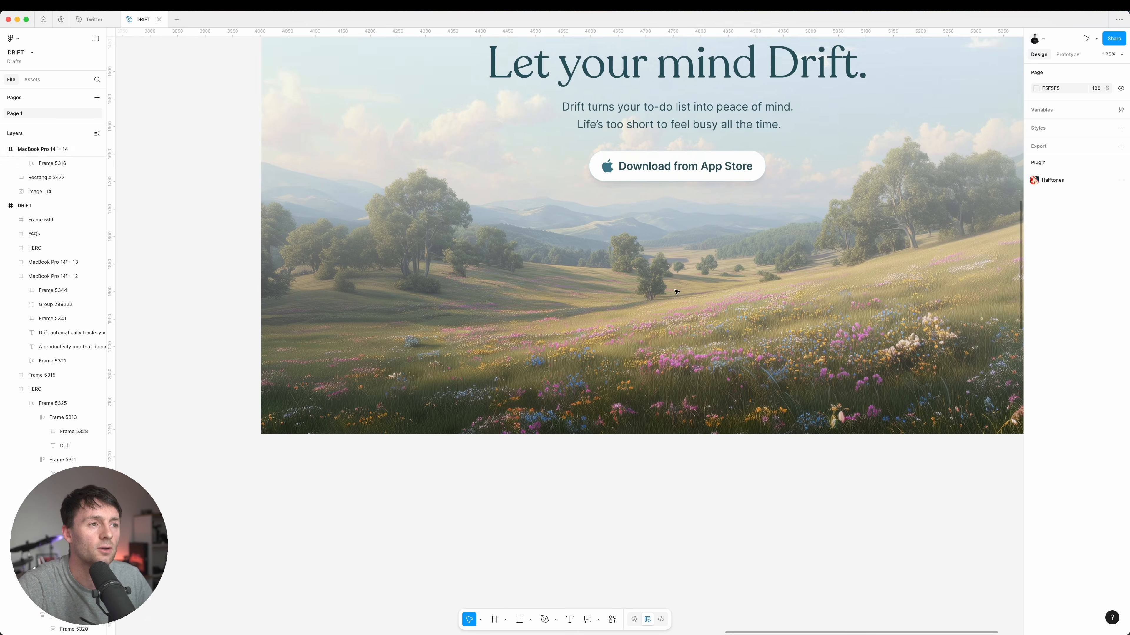
pyautogui.hscroll(2, 721, 168)
pyautogui.scroll(4, 721, 174)
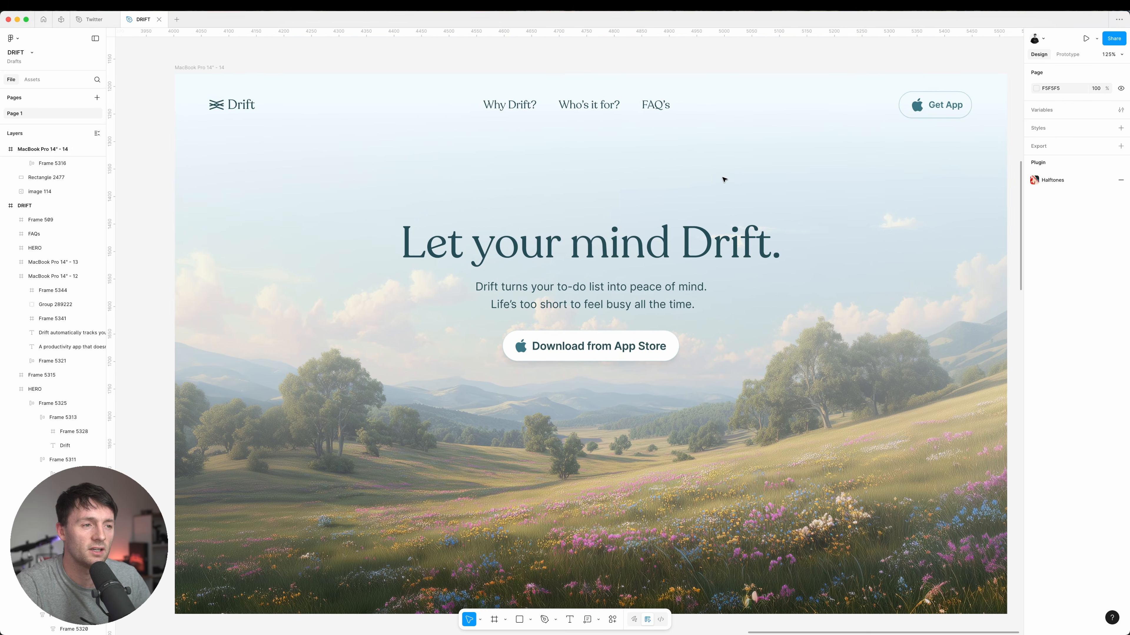
pyautogui.scroll(-1, 724, 180)
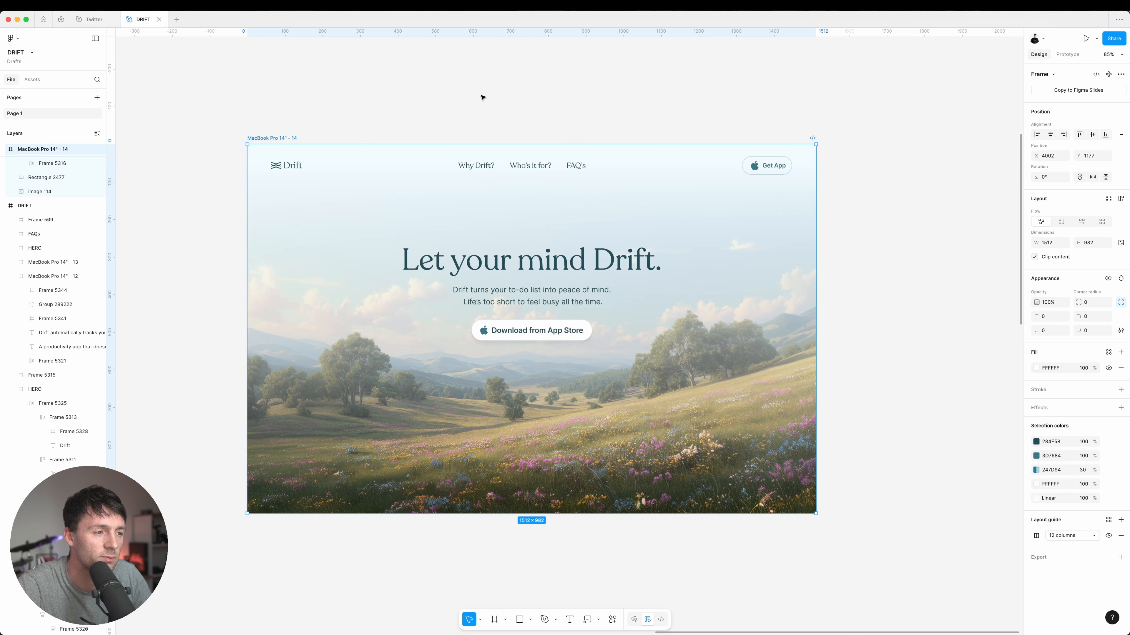
# - Paste the copied stack of task progress cards centred near the hero's lower edge, below the "Download from App Store" button
pyautogui.press('cmd+v')
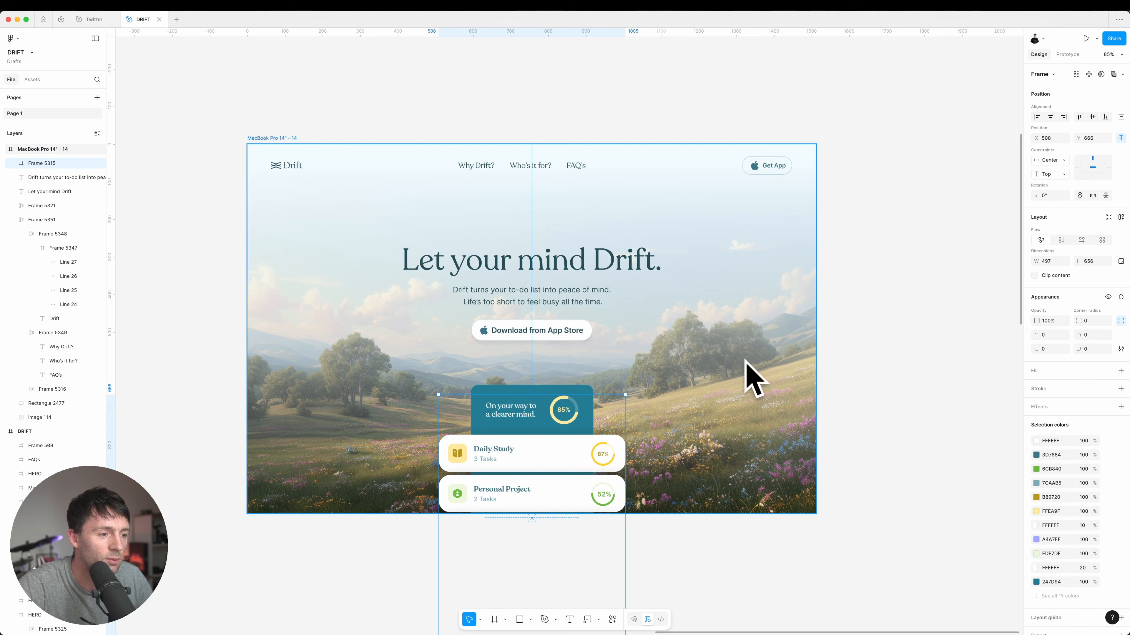
pyautogui.hscroll(-2, 623, 387)
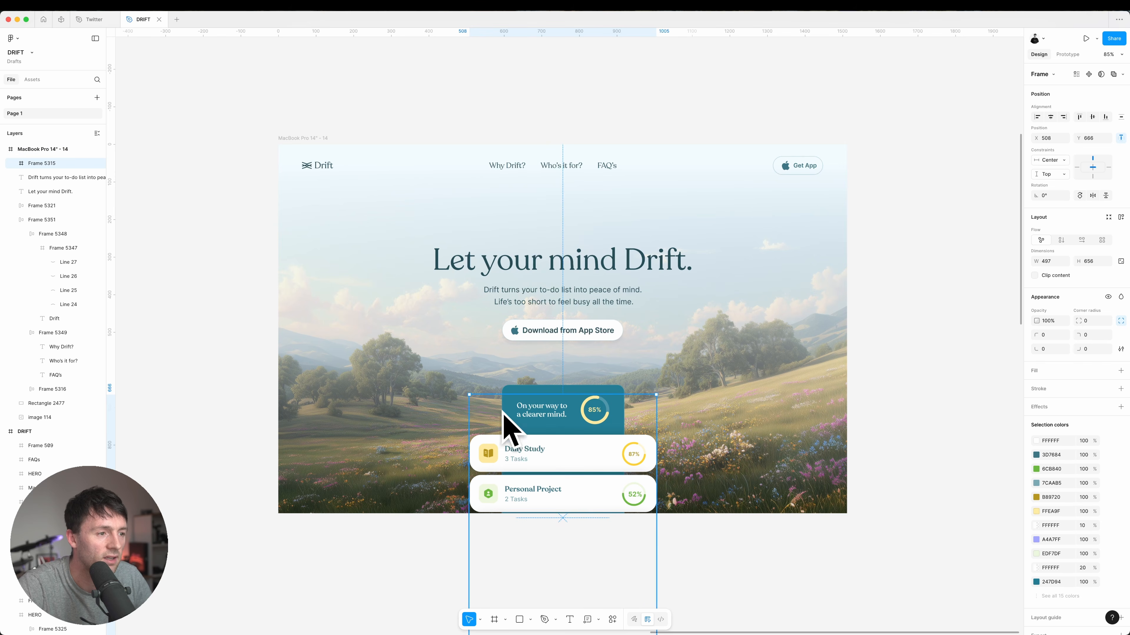
pyautogui.press('Escape')
pyautogui.press('r')
pyautogui.moveTo(340, 370)
pyautogui.mouseDown()
pyautogui.moveTo(629, 445)
pyautogui.moveTo(809, 553)
pyautogui.mouseUp()
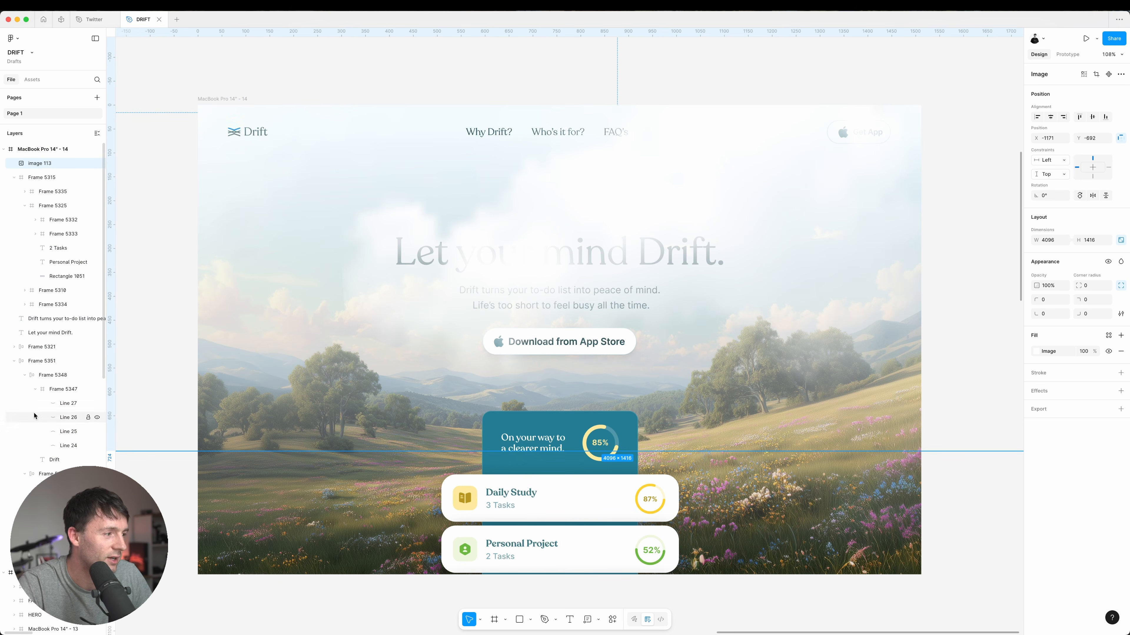
# - Reorder the cloud image layer so it sits behind the text, header and cards but above the gradient Rectangle 2477
pyautogui.click(14, 177)
pyautogui.click(14, 234)
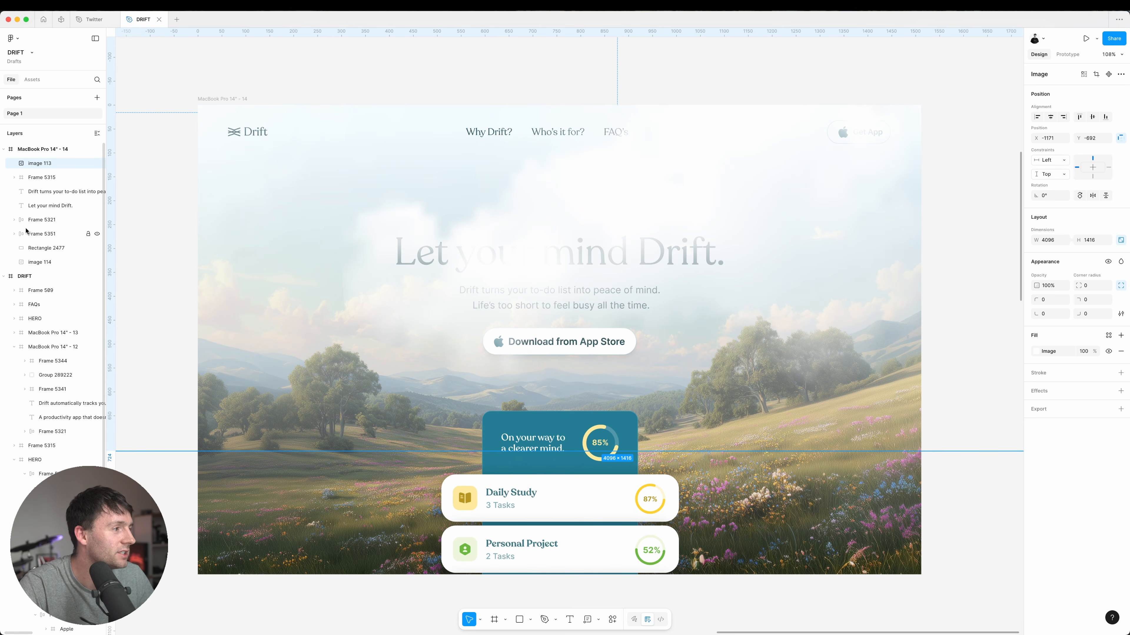
pyautogui.moveTo(44, 163); pyautogui.dragTo(47, 244)
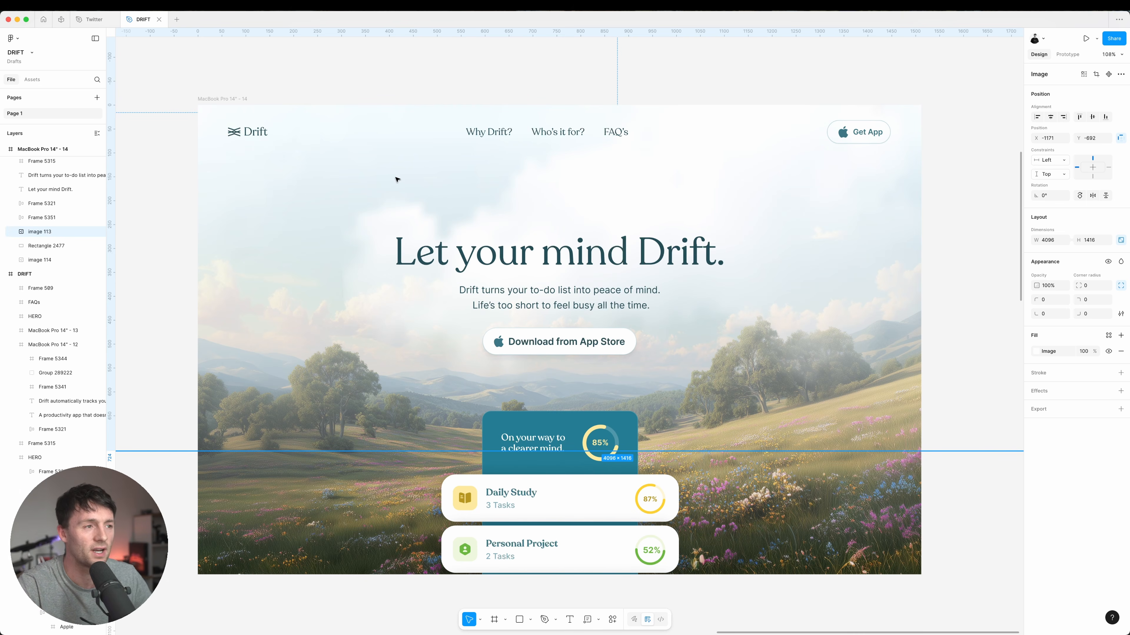
# - Compare the hero background with the cloud image hidden and shown
pyautogui.click(96, 232)
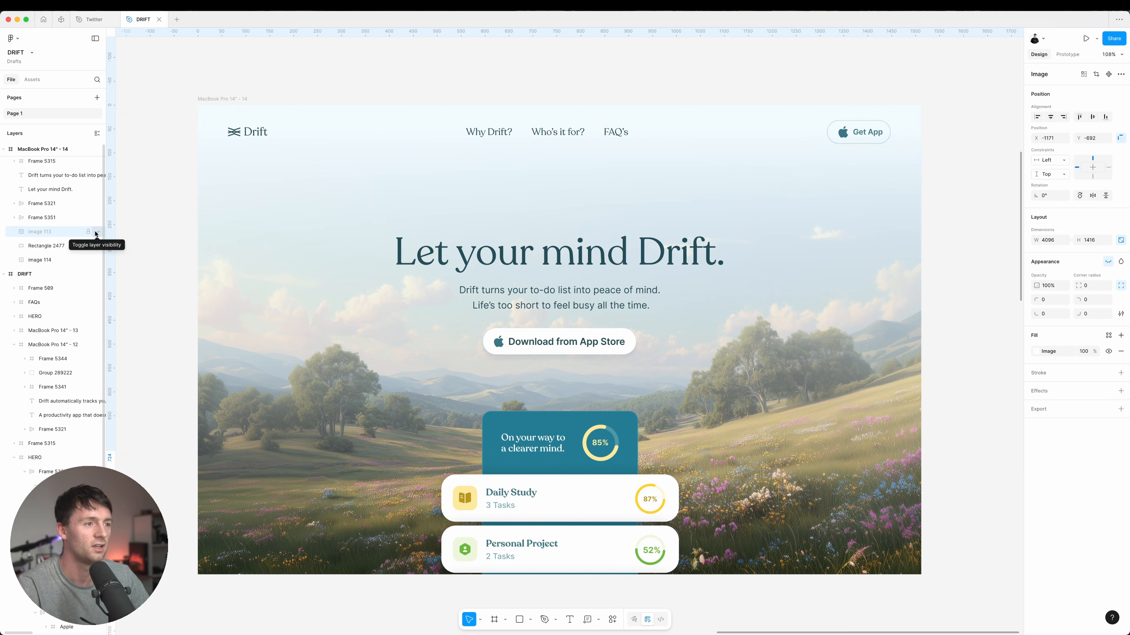
pyautogui.click(96, 232)
pyautogui.click(97, 232)
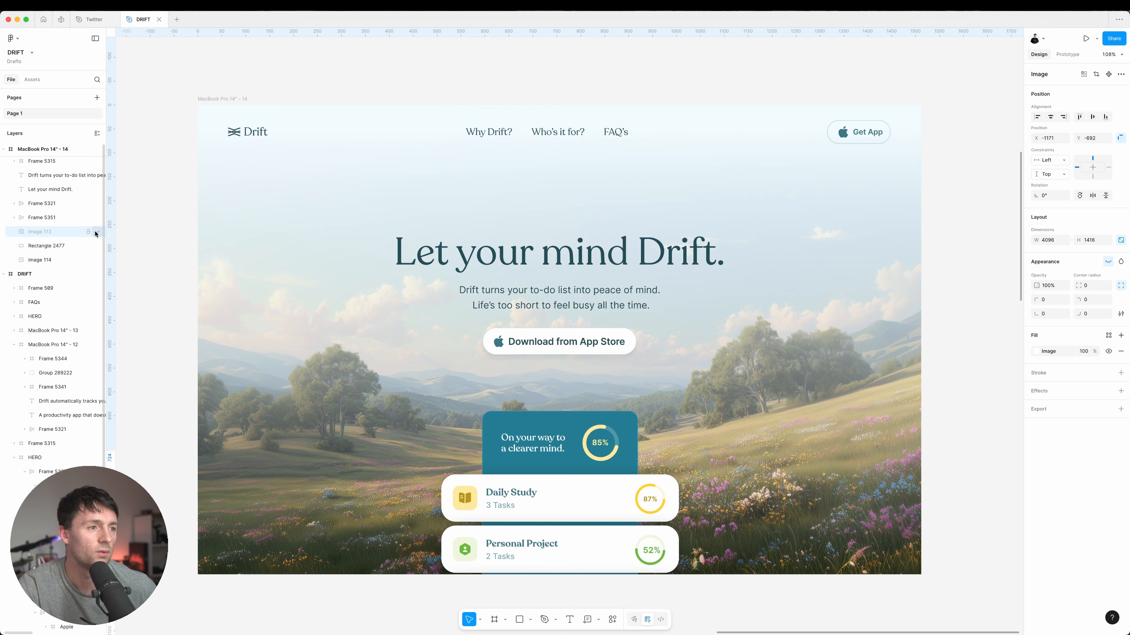
pyautogui.click(96, 232)
pyautogui.moveTo(855, 245); pyautogui.dragTo(787, 256)
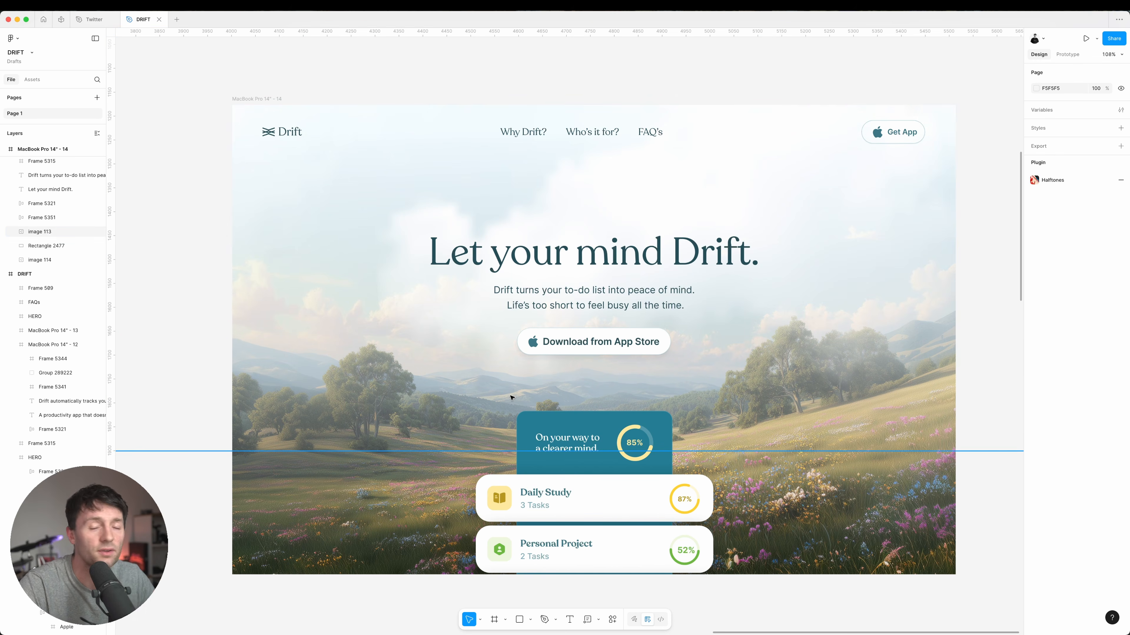
# - Apply the Halftones plugin in Halftones mode to the landscape background image 114
pyautogui.click(507, 398)
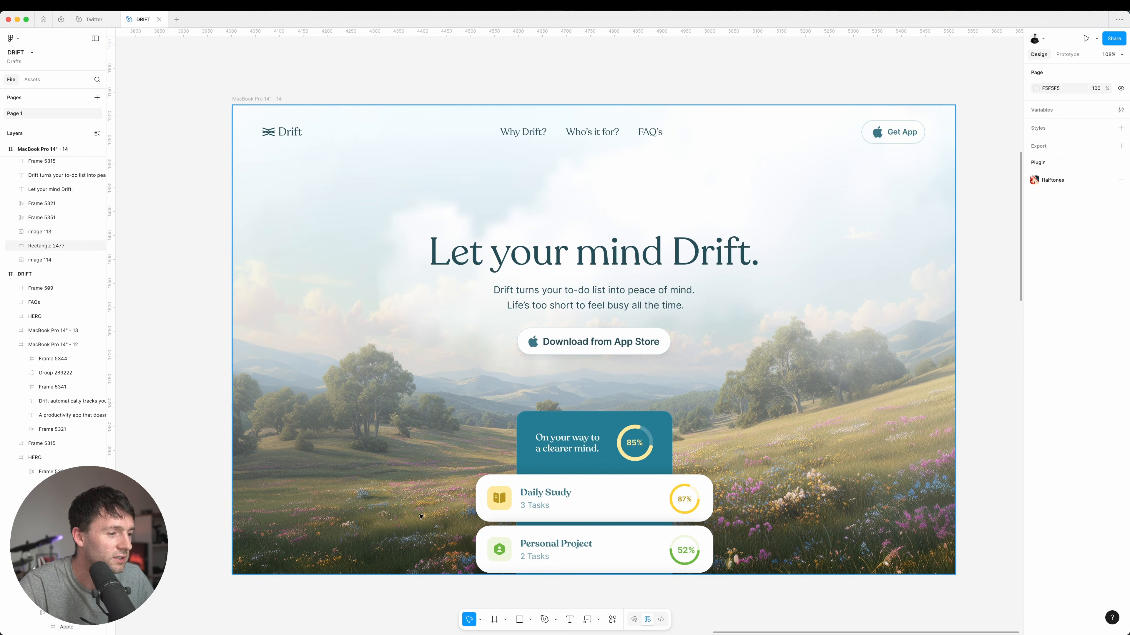
pyautogui.click(67, 259)
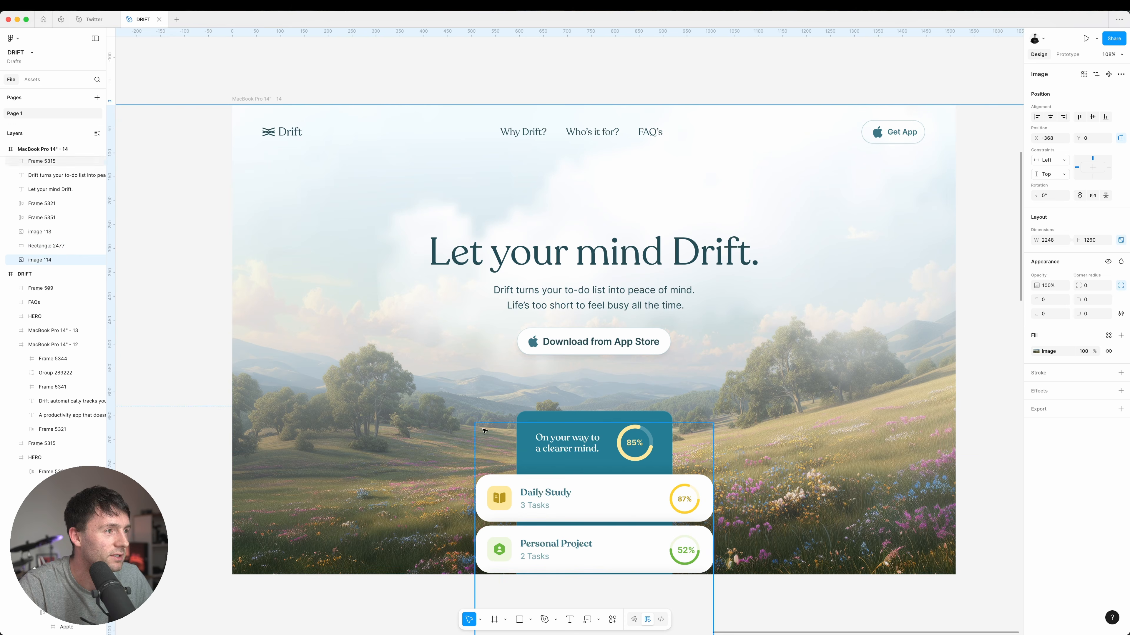
pyautogui.click(226, 6)
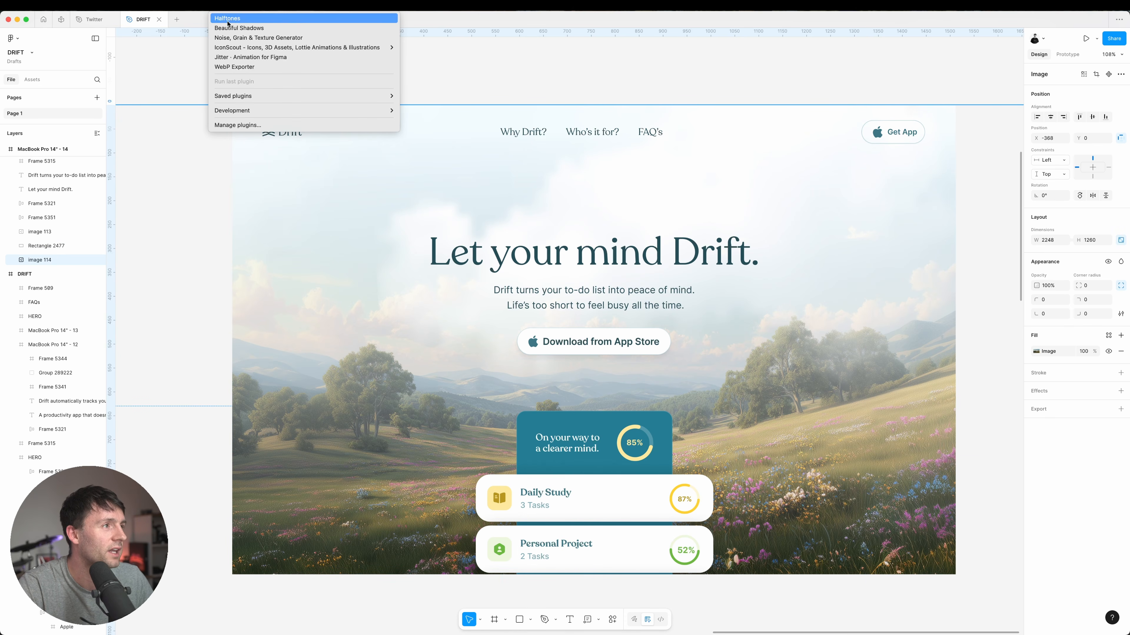
pyautogui.click(229, 19)
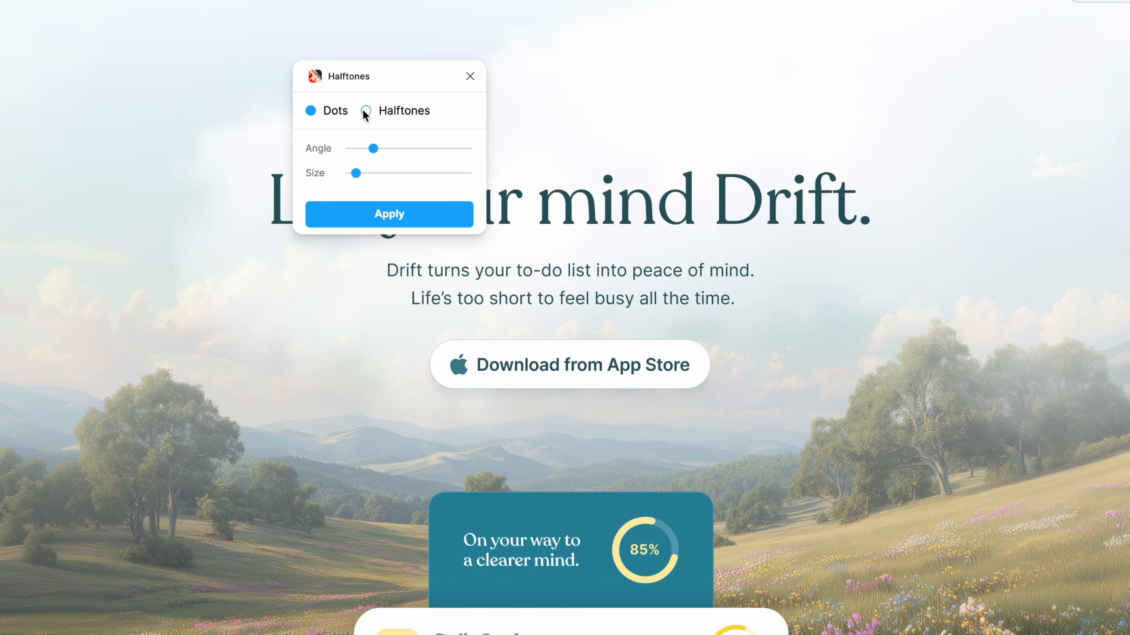
pyautogui.click(386, 114)
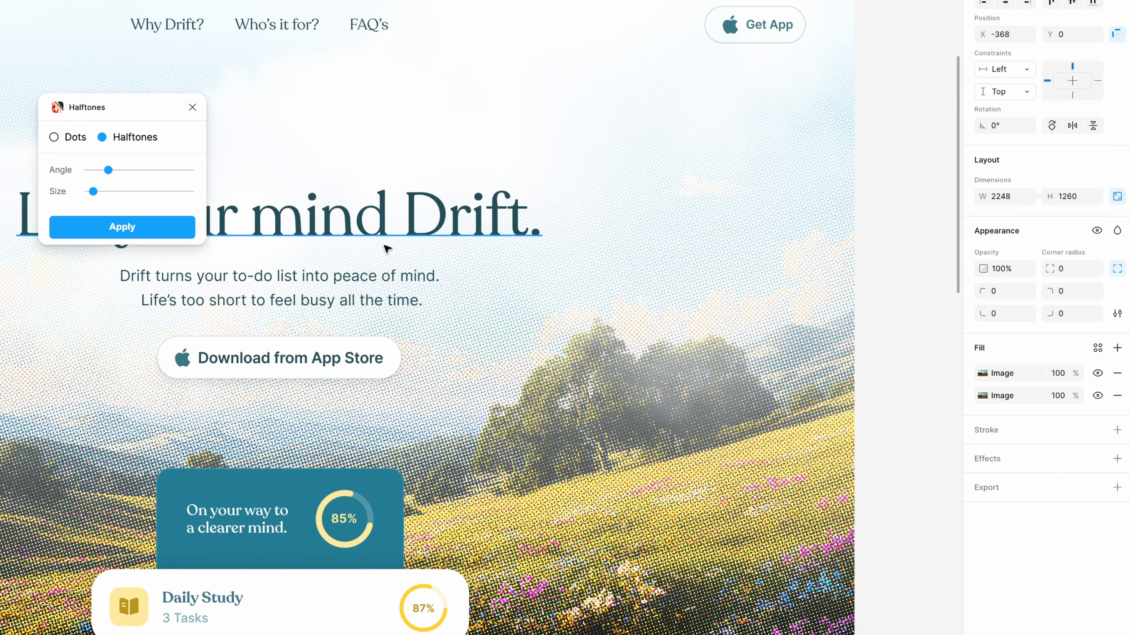
# - Set the landscape image's halftone fill opacity to 10% and check the texture against the original
pyautogui.click(1064, 375)
pyautogui.write('1')
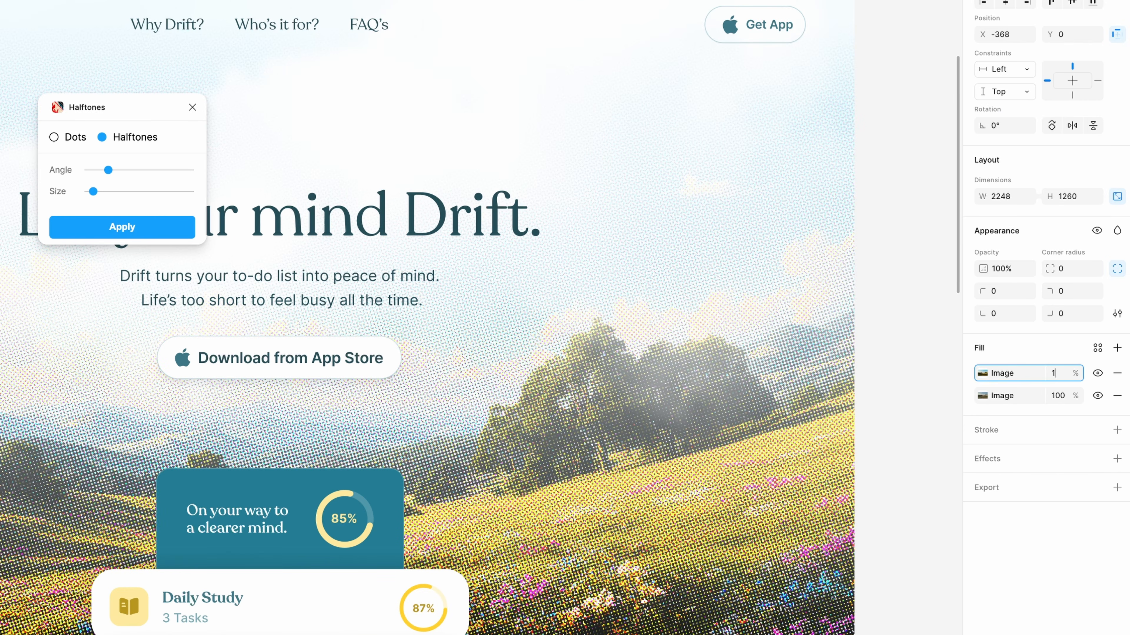
pyautogui.press('Return')
pyautogui.scroll(10, 799, 482)
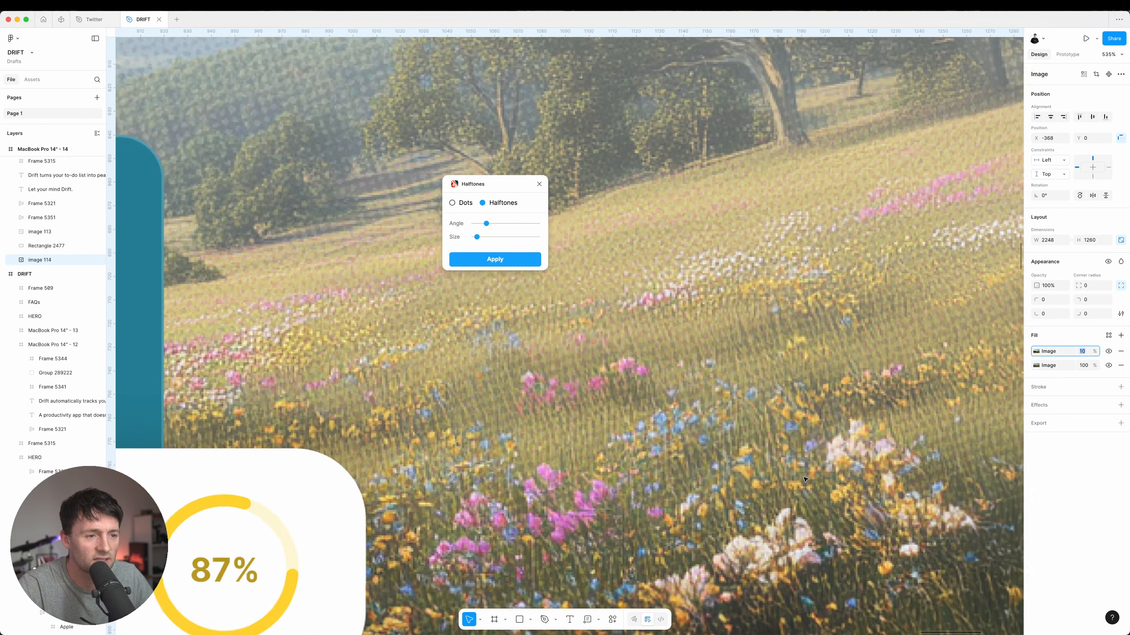
pyautogui.scroll(-6, 803, 480)
pyautogui.scroll(-3, 804, 480)
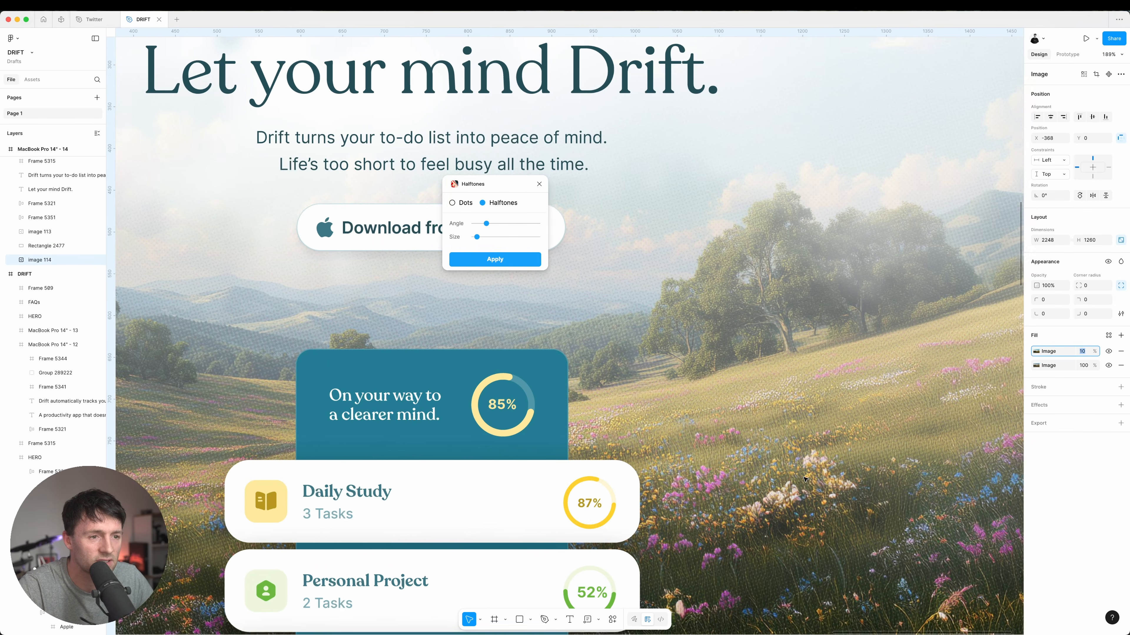
pyautogui.click(1108, 351)
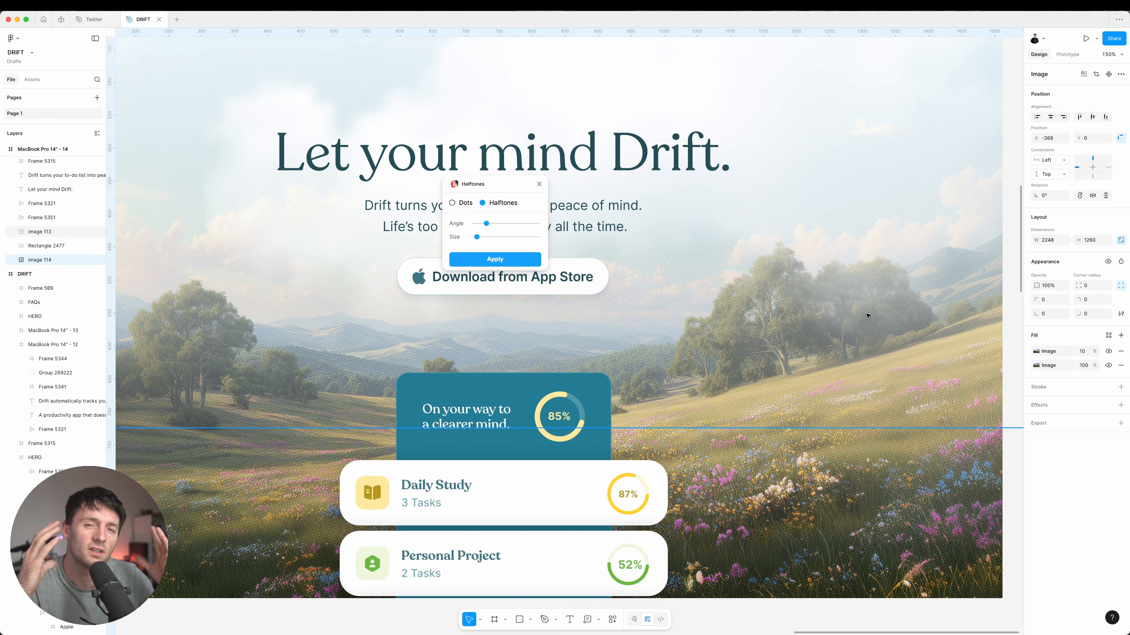
pyautogui.hscroll(-2, 718, 277)
pyautogui.scroll(-5, 719, 277)
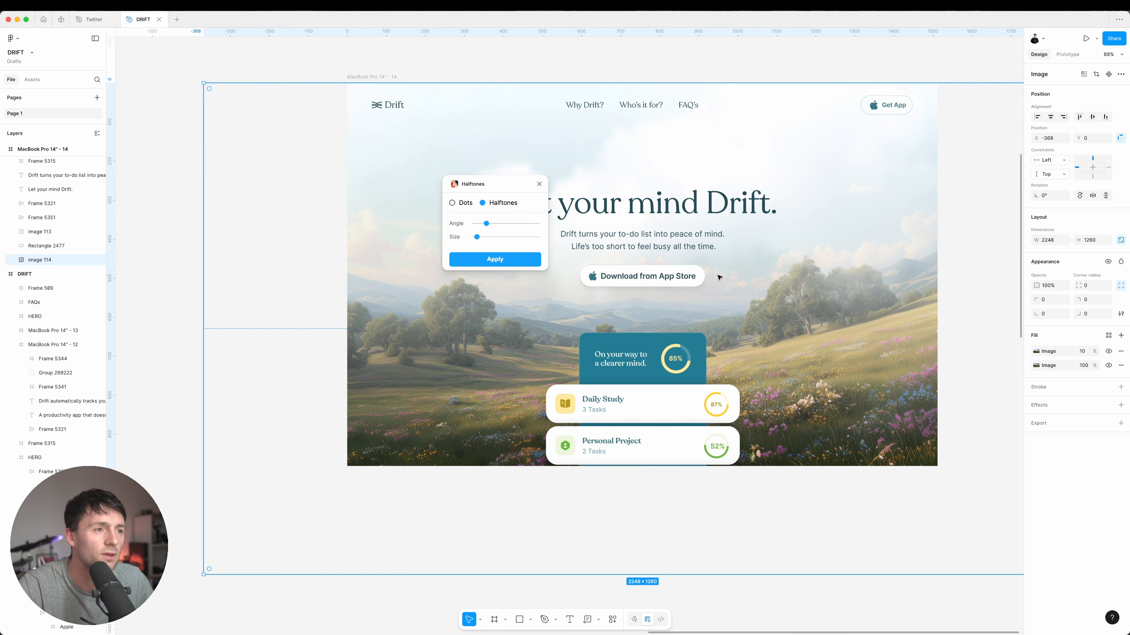
# - Apply the Halftones effect to the cloud image 113 in the hero's sky
pyautogui.click(719, 277)
pyautogui.scroll(3, 471, 151)
pyautogui.scroll(10, 701, 284)
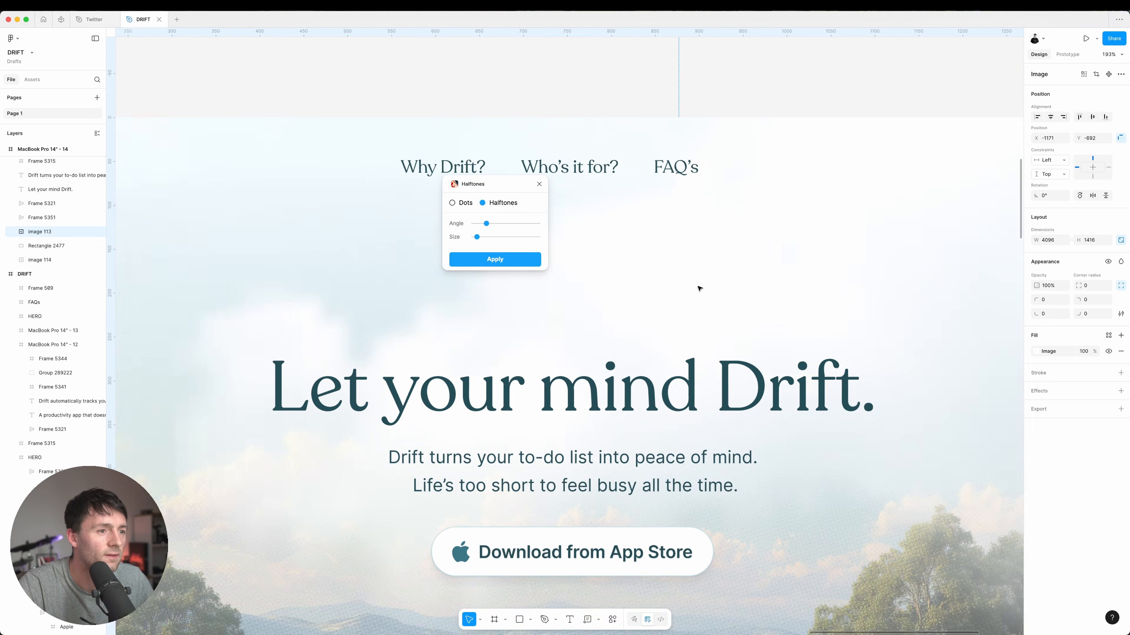
pyautogui.click(485, 261)
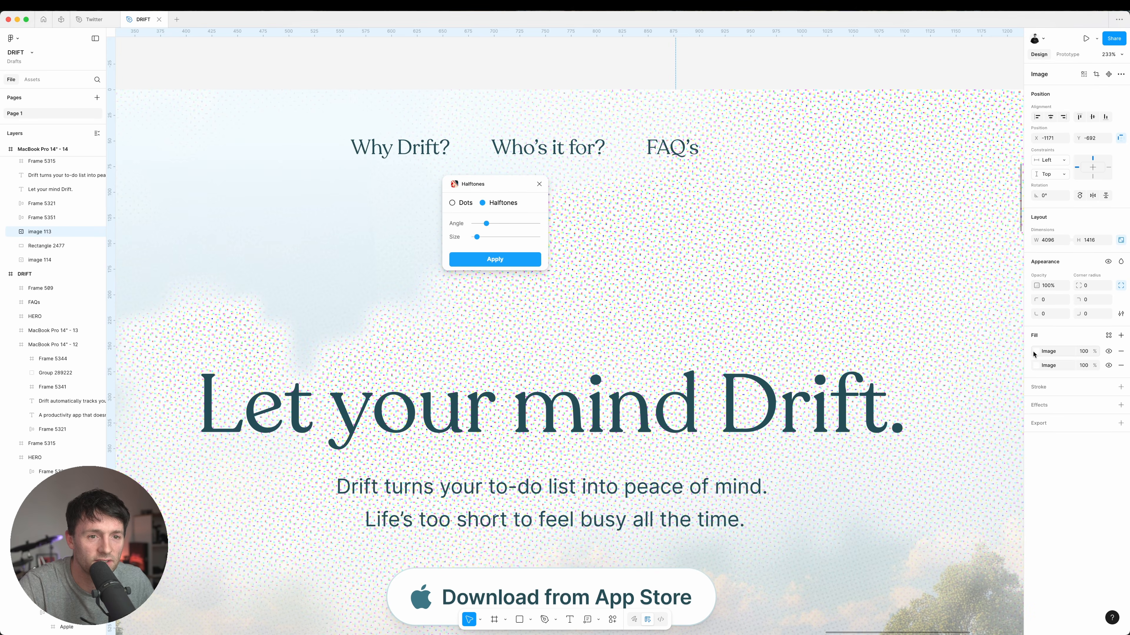
# - Remove all saturation from the cloud image's halftone fill and lower the fill's opacity
pyautogui.click(1035, 366)
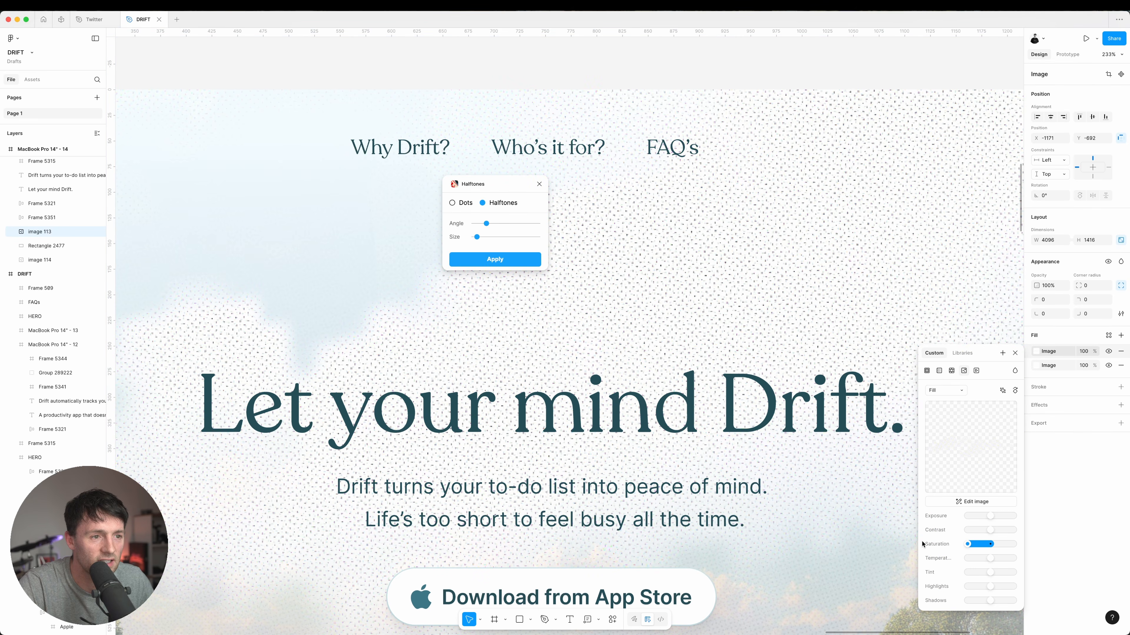
pyautogui.click(1085, 352)
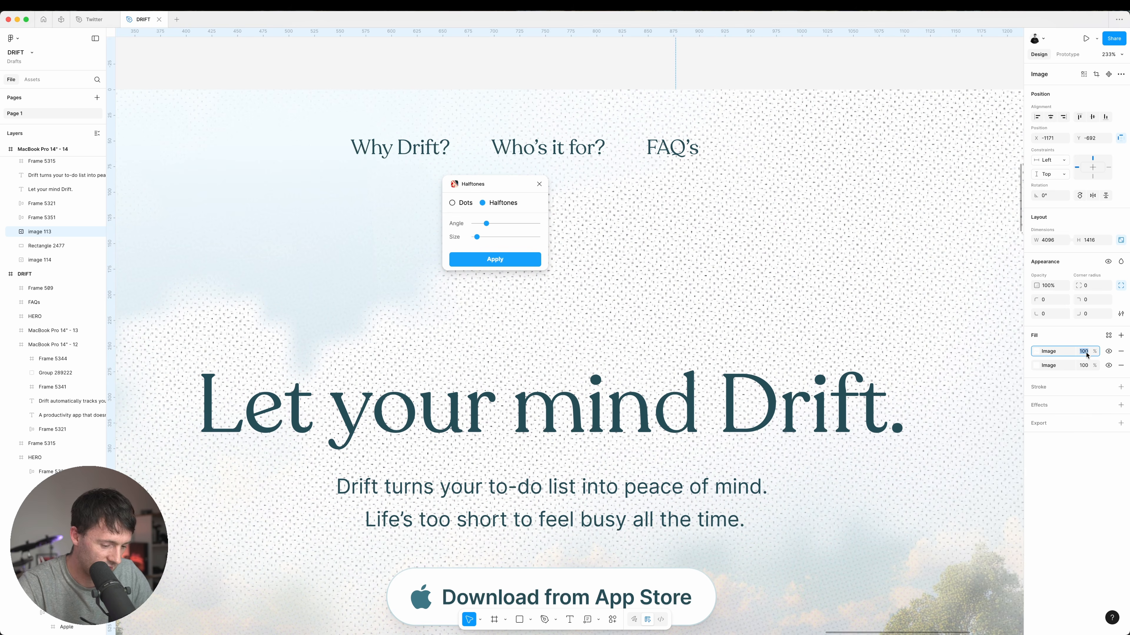
pyautogui.press('Return')
pyautogui.scroll(5, 759, 309)
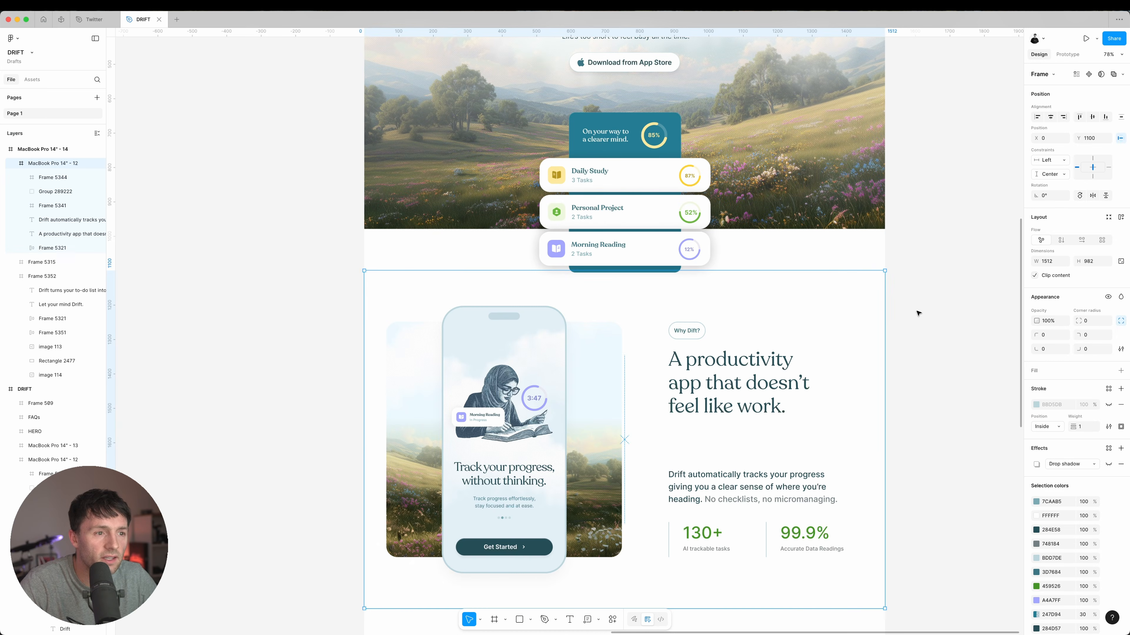
# - Examine how the "Why Drift?" section's phone mockup, heading and statistics sit below the hero and relate to the header navigation
pyautogui.click(918, 313)
pyautogui.hscroll(-2, 916, 313)
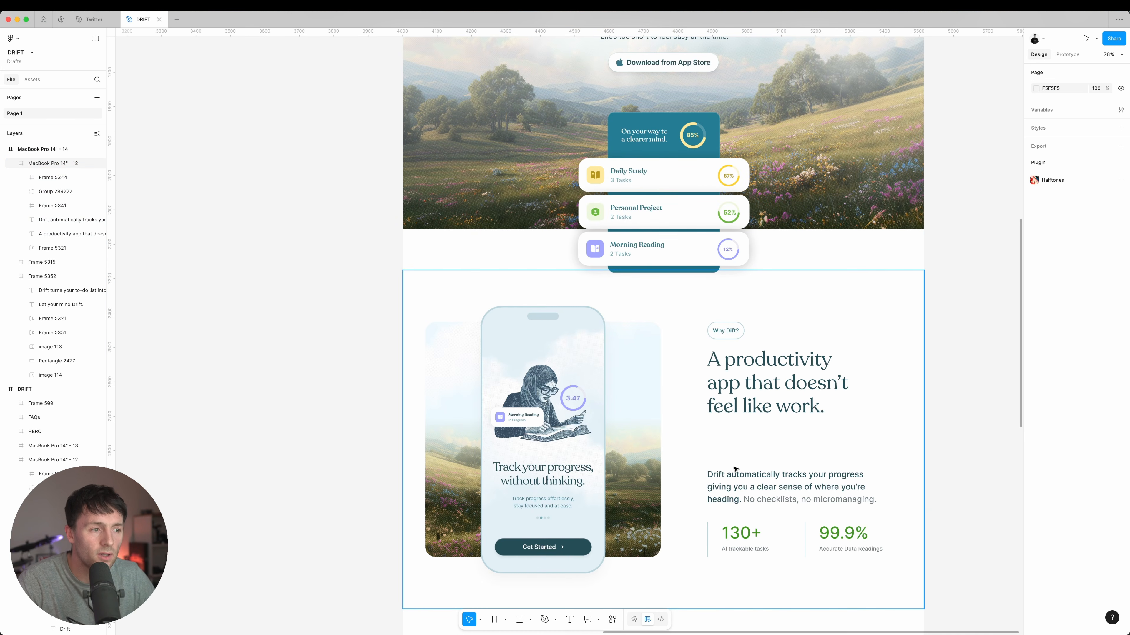
pyautogui.scroll(-5, 718, 481)
pyautogui.scroll(2, 794, 199)
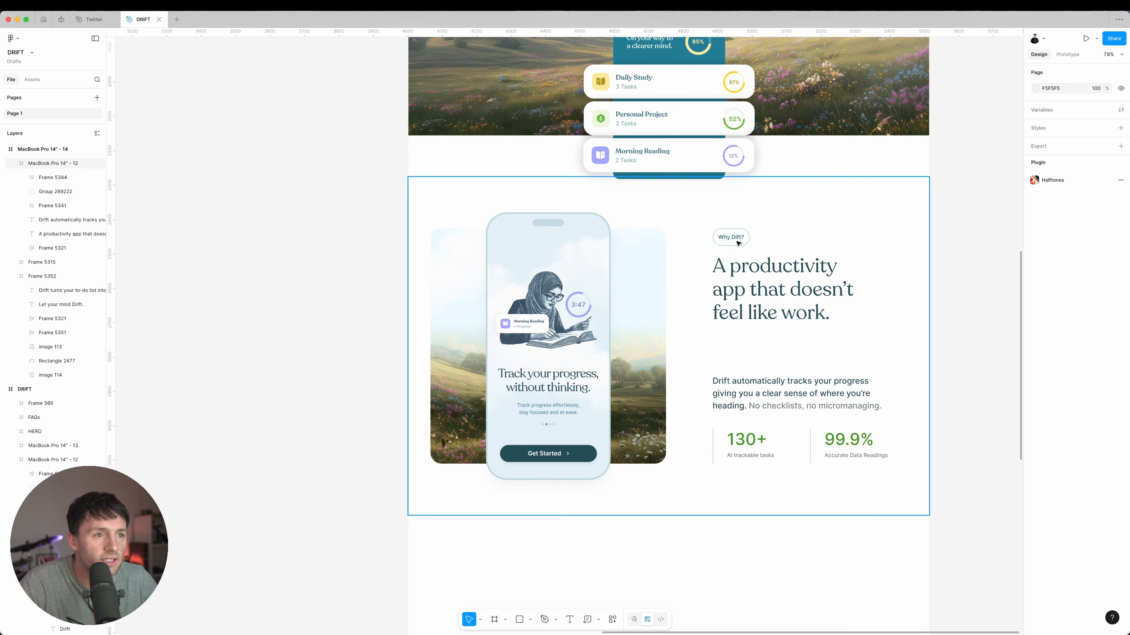
pyautogui.scroll(10, 742, 239)
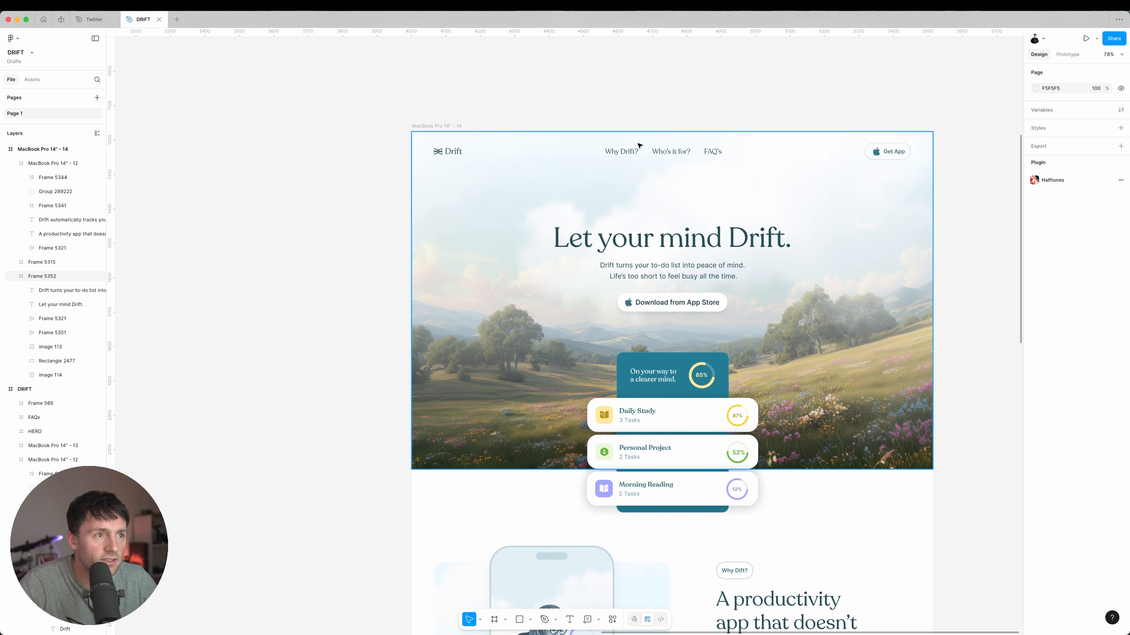
pyautogui.scroll(-3, 675, 153)
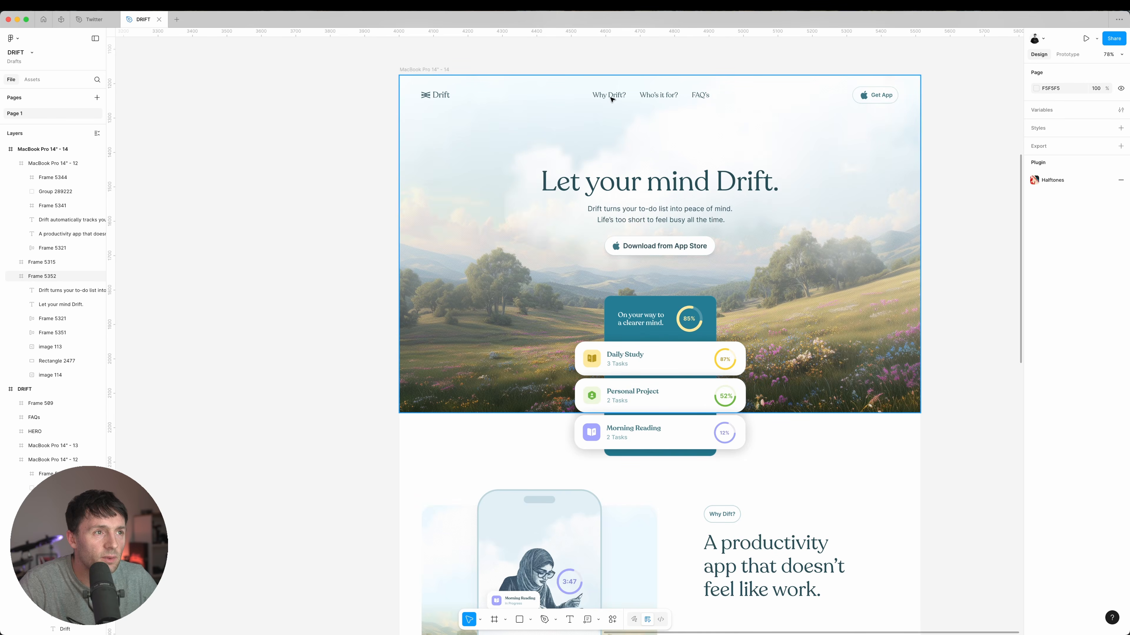
pyautogui.scroll(-5, 665, 208)
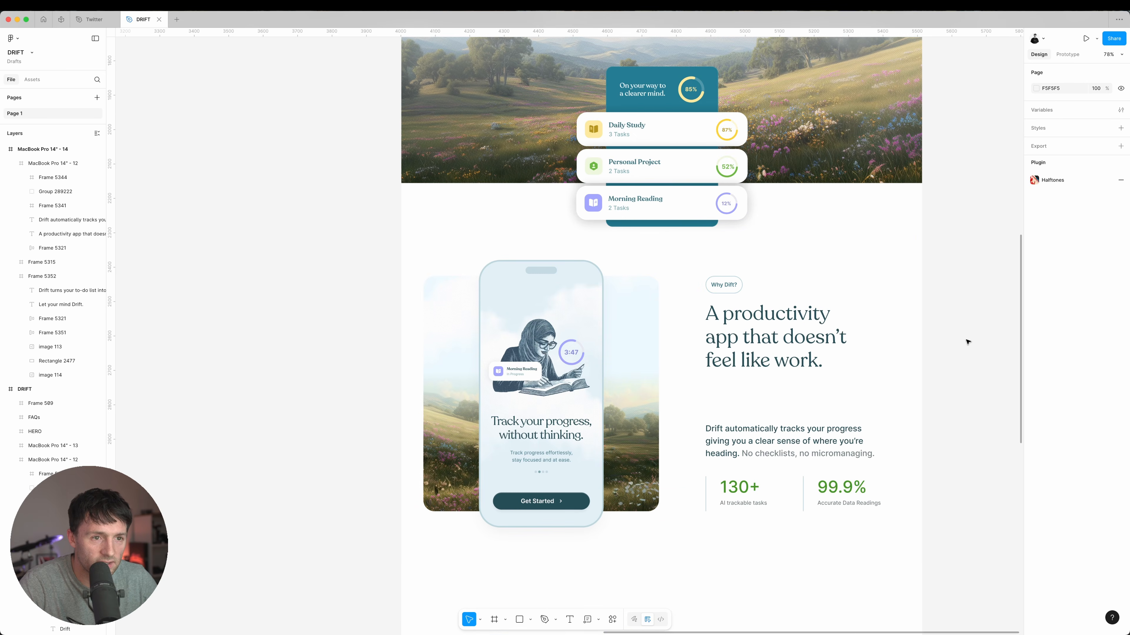
pyautogui.scroll(1, 966, 342)
pyautogui.scroll(3, 966, 343)
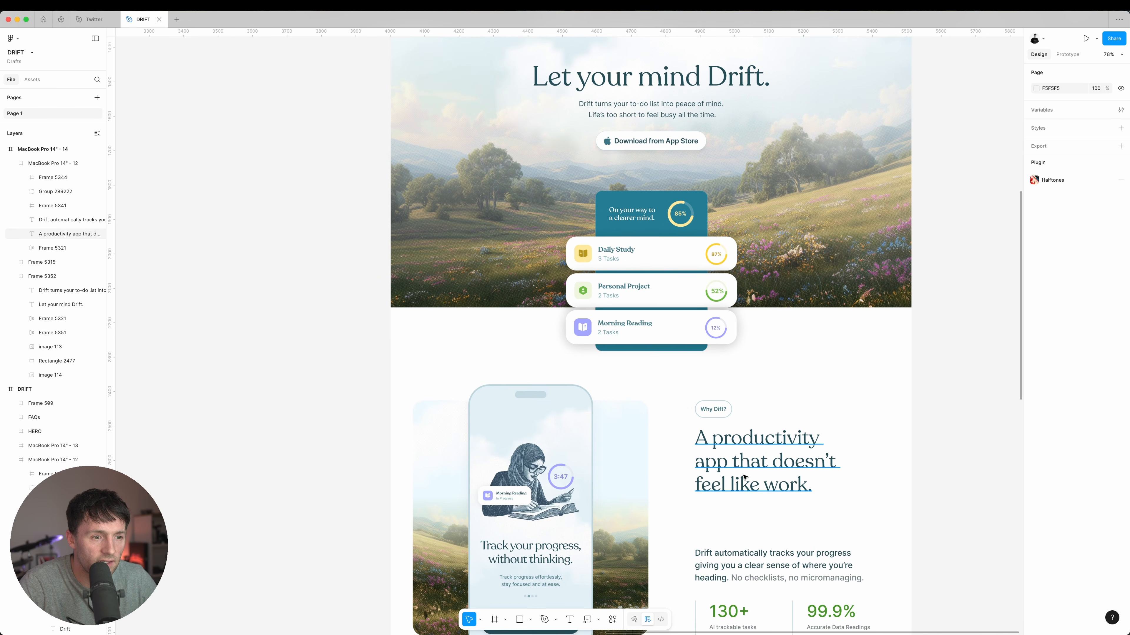
pyautogui.click(841, 463)
pyautogui.click(961, 458)
pyautogui.scroll(-4, 601, 427)
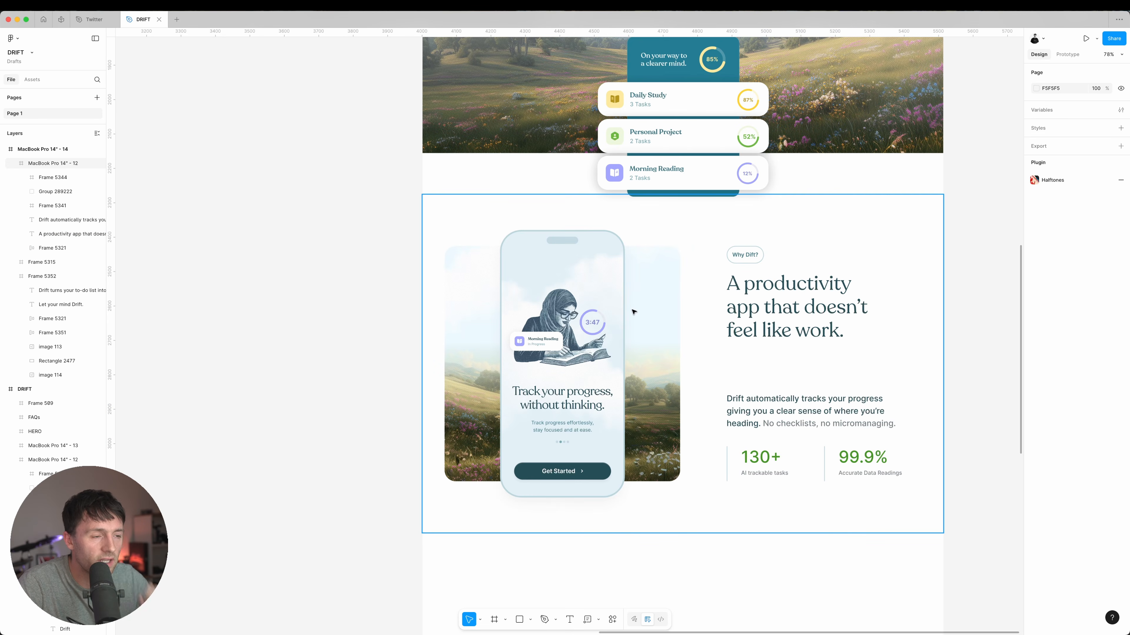
# - Duplicate the "A productivity app that doesn't feel like work." section directly below the original
pyautogui.click(829, 519)
pyautogui.hotkey('shift', '2')
pyautogui.moveTo(723, 156); pyautogui.dragTo(721, 476)
# - Move the duplicated section's phone mockup and background image to its right side and select the text block for the left side
pyautogui.click(493, 307)
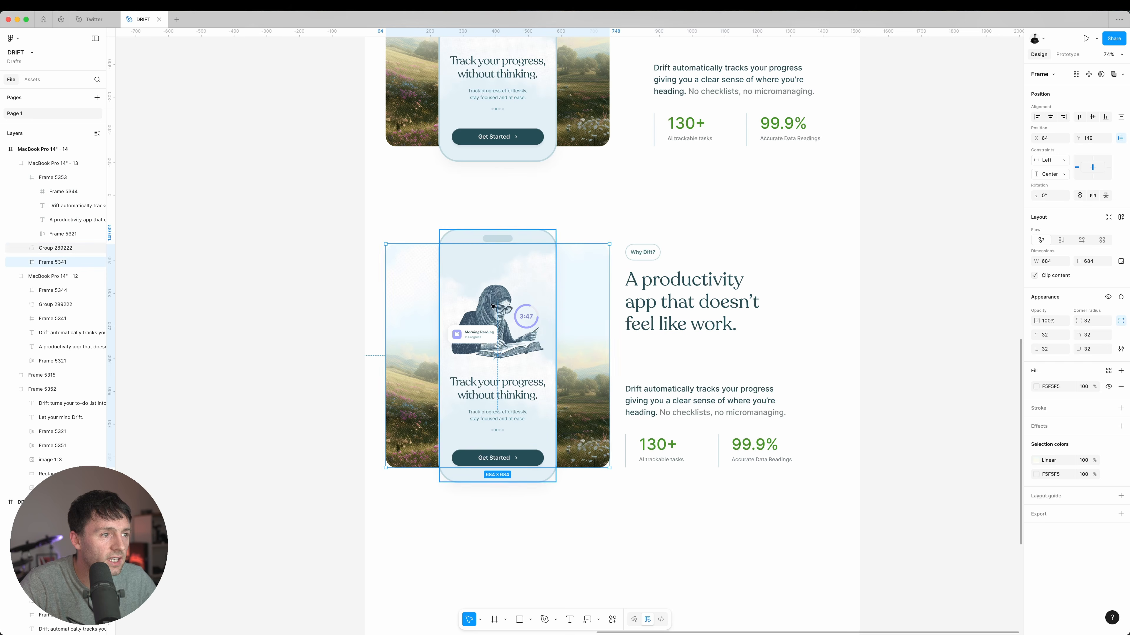
pyautogui.keyDown('shift'); pyautogui.click(475, 304); pyautogui.keyUp('shift')
pyautogui.moveTo(475, 304); pyautogui.dragTo(745, 304)
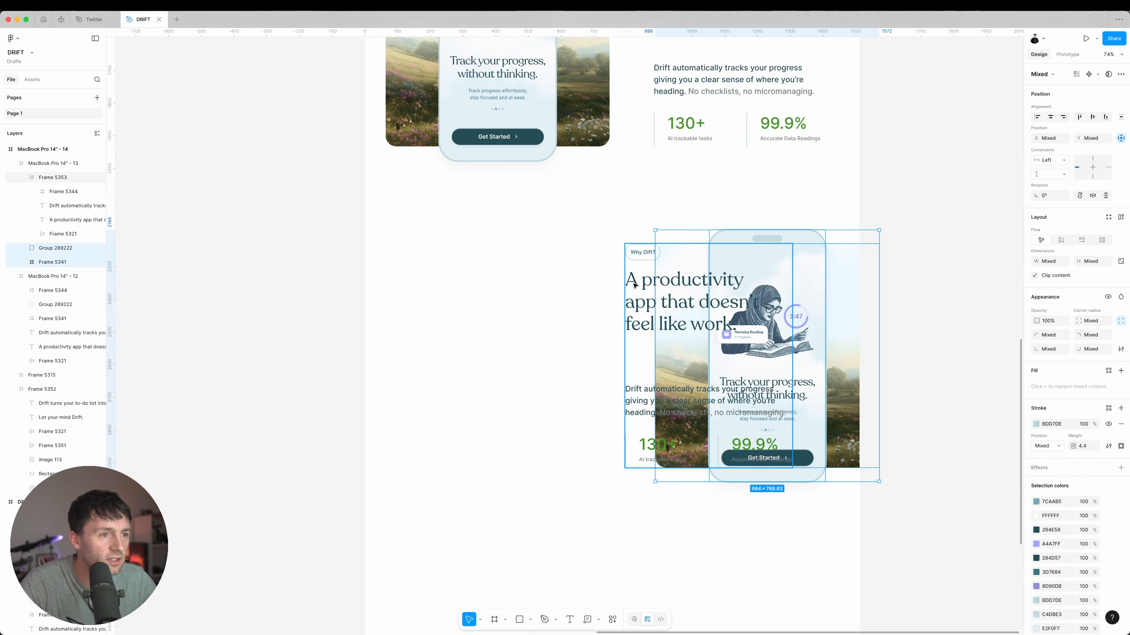
pyautogui.click(693, 301)
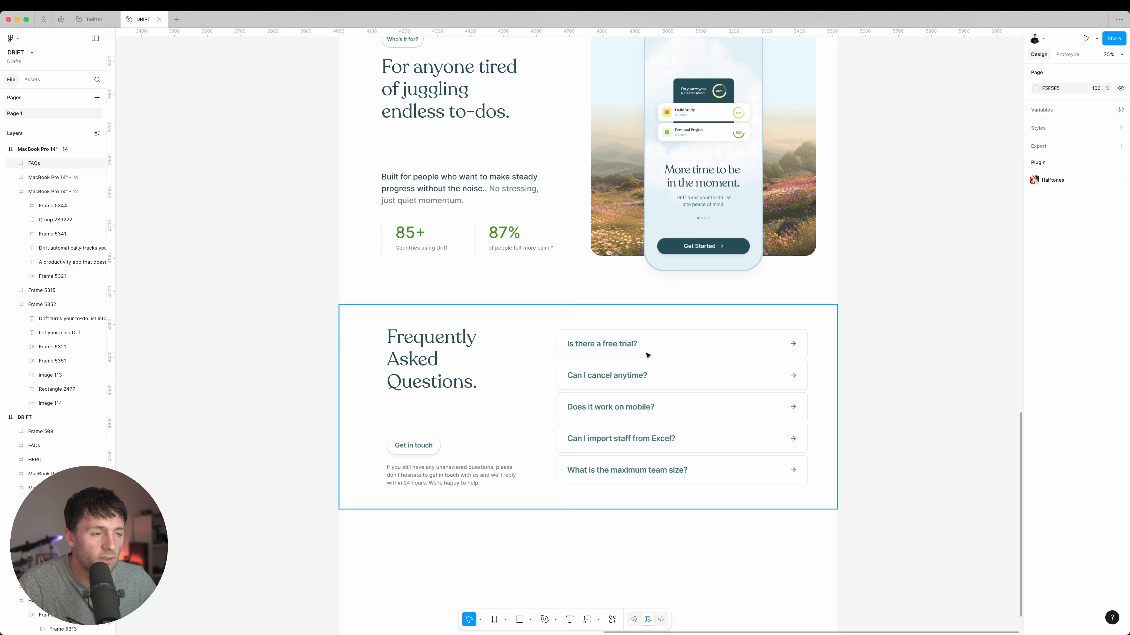
pyautogui.hscroll(-1, 644, 348)
pyautogui.scroll(-1, 641, 344)
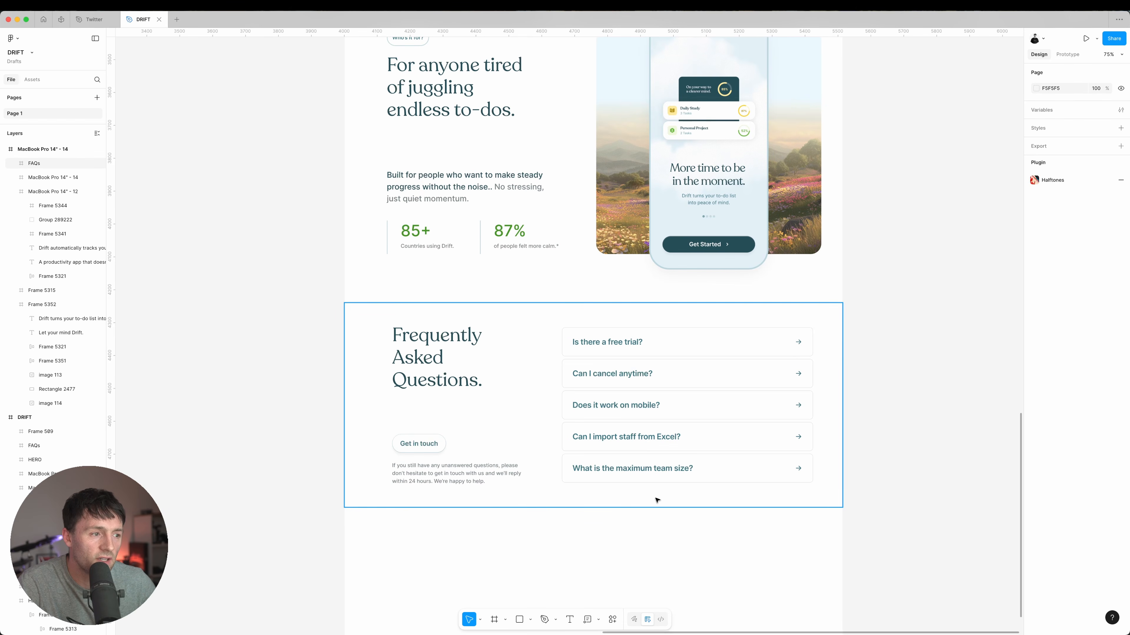
pyautogui.scroll(-5, 896, 351)
pyautogui.scroll(3, 725, 348)
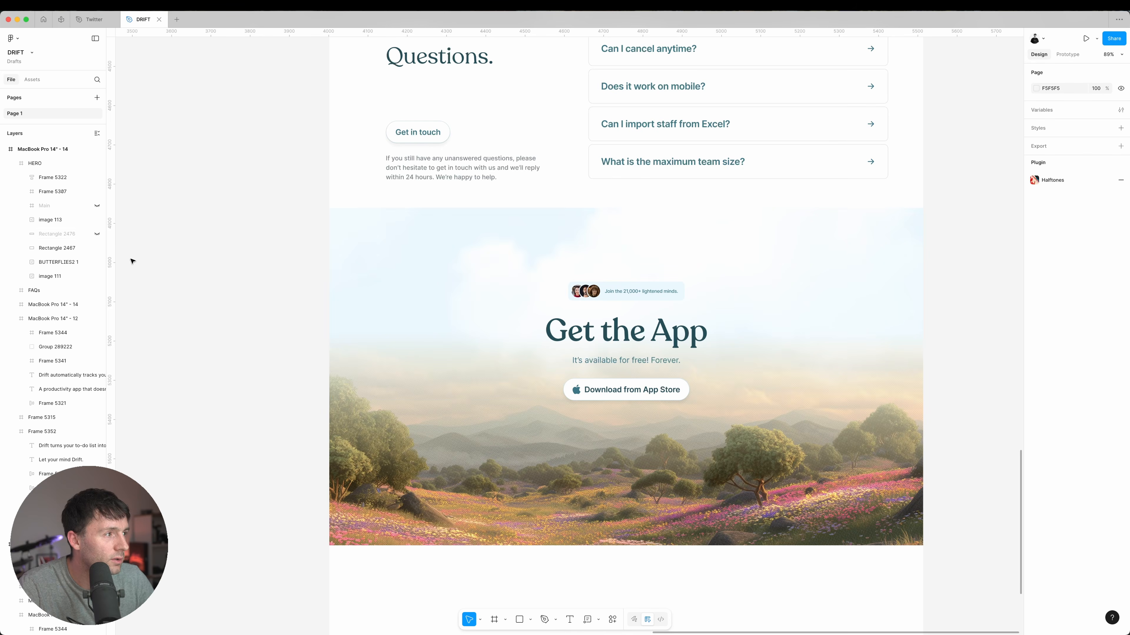
# - Show the hidden Rectangle 2476 layer in the hero and paste the copied content into the landing page frame
pyautogui.click(95, 235)
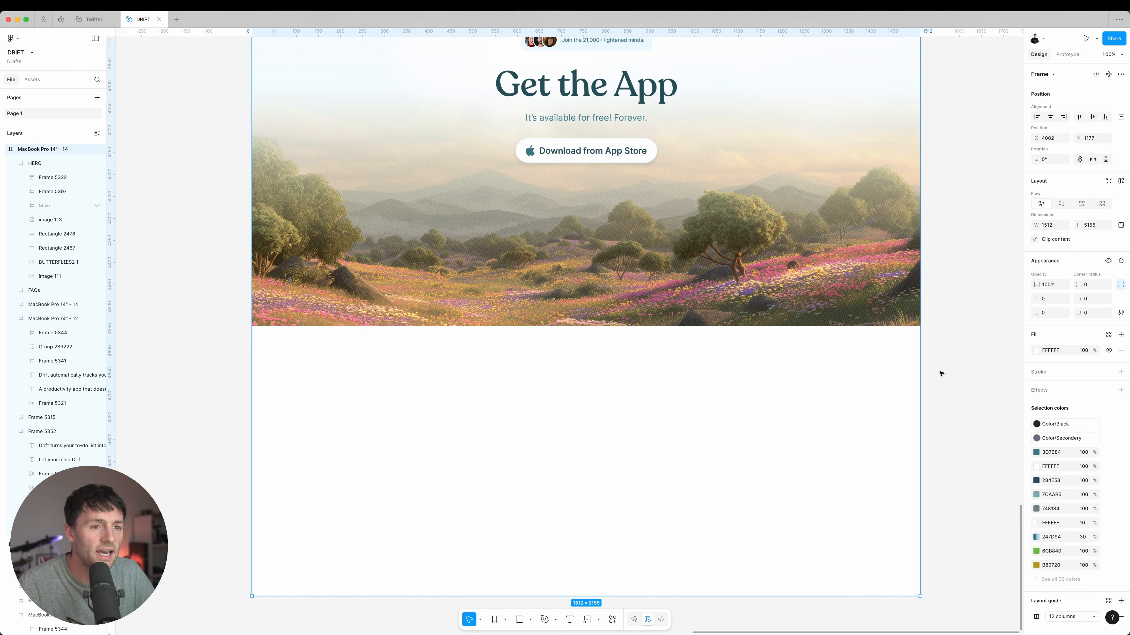
pyautogui.press('cmd+v')
pyautogui.click(948, 374)
pyautogui.hscroll(-3, 916, 401)
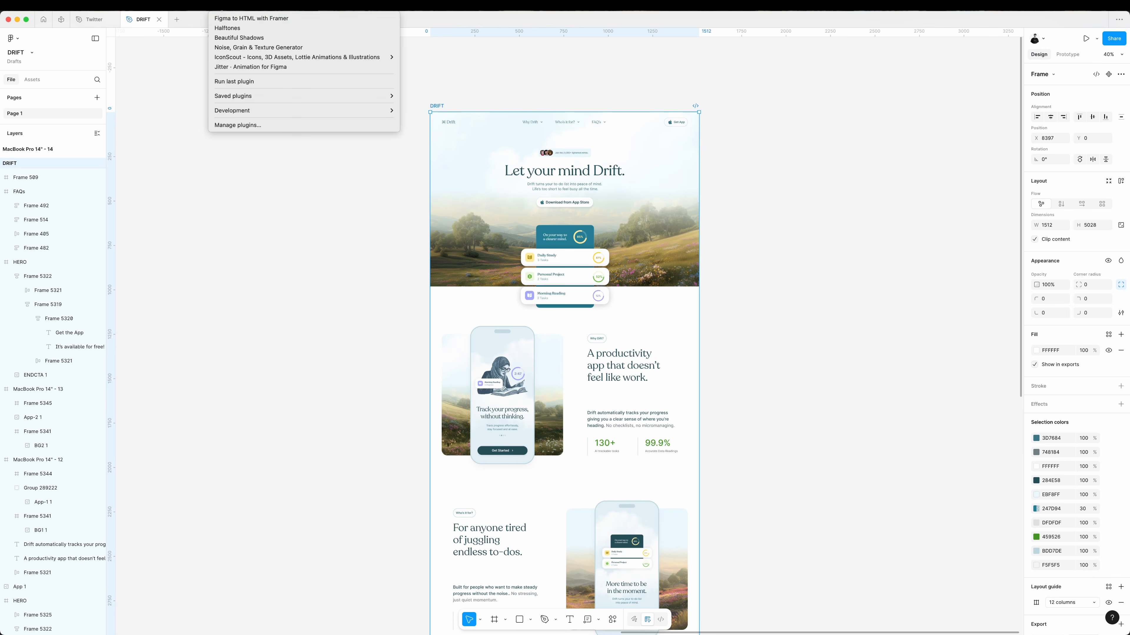
# - Copy the DRIFT frame with the Figma to HTML with Framer plugin and import it into the untitled Framer project
pyautogui.click(234, 18)
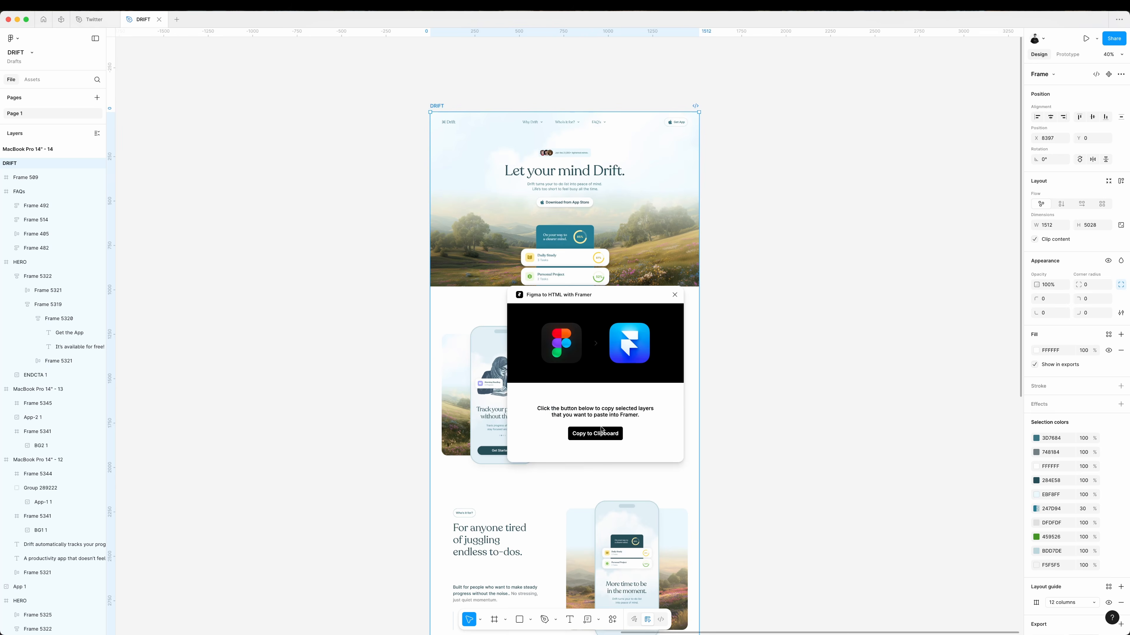
pyautogui.click(595, 434)
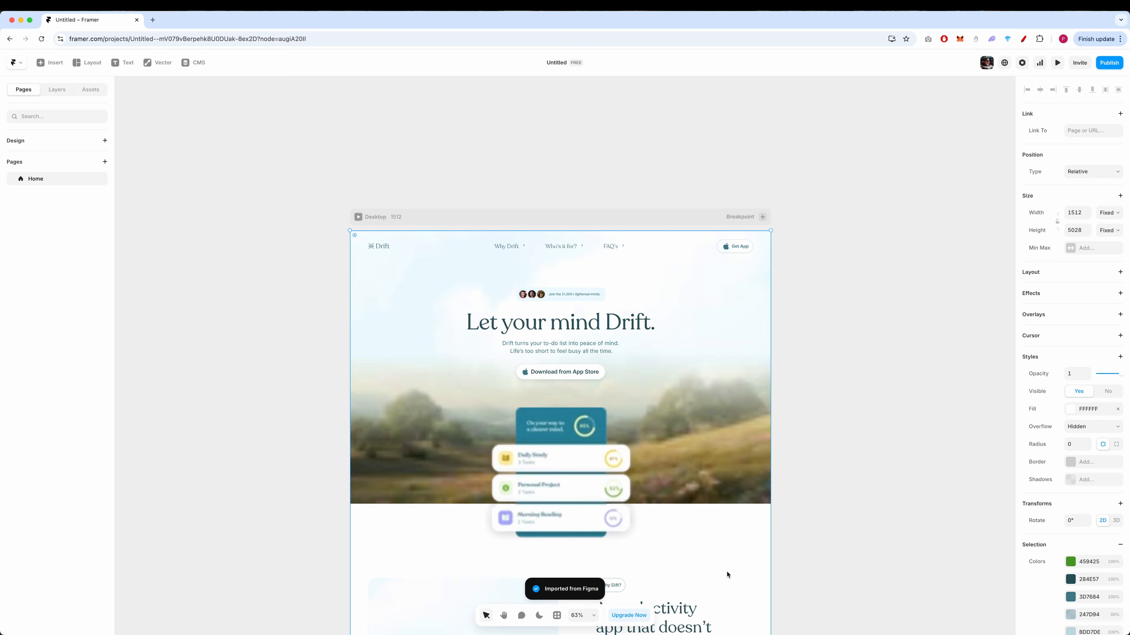
pyautogui.click(863, 293)
pyautogui.scroll(-8, 862, 292)
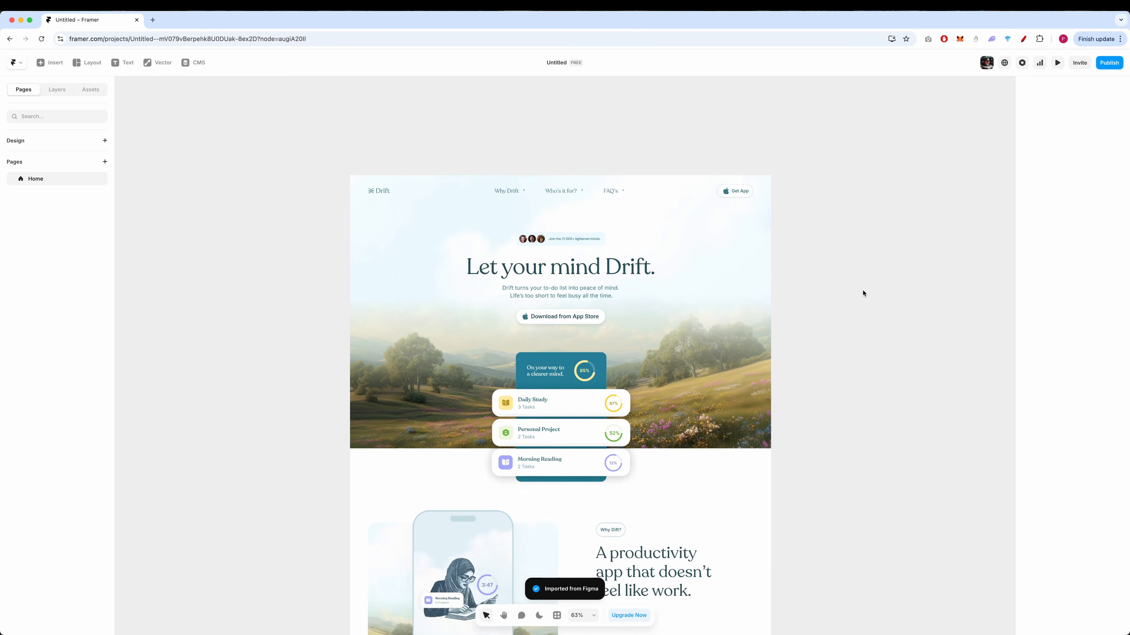
# - Set the HERO 1 background image to 100% relative width and height and open its image fill settings
pyautogui.scroll(-15, 774, 321)
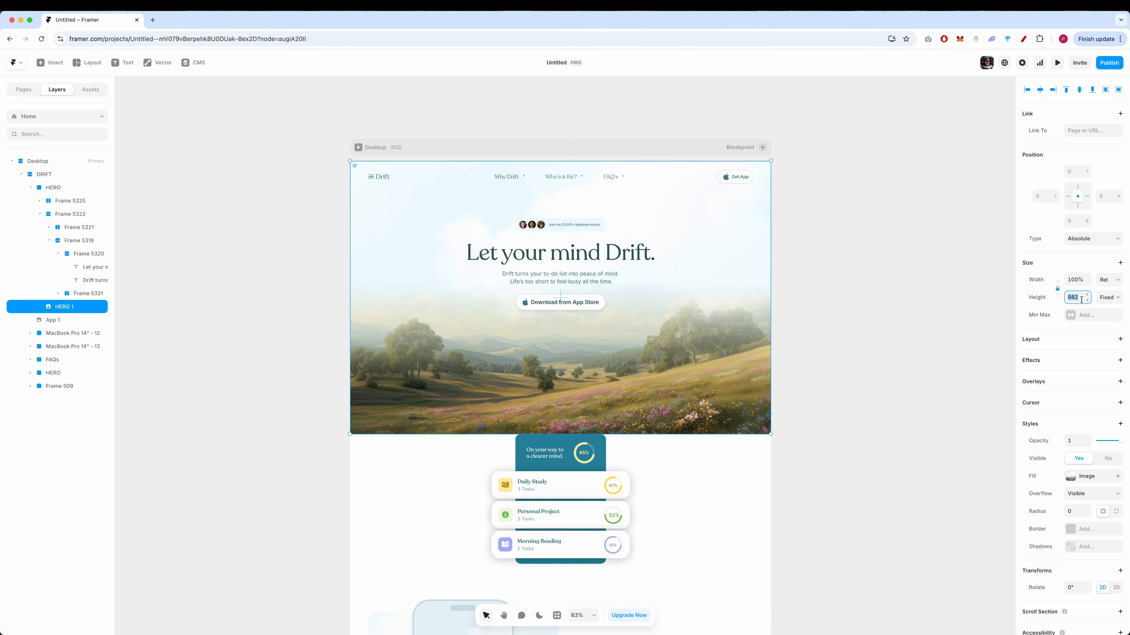
pyautogui.write('100%')
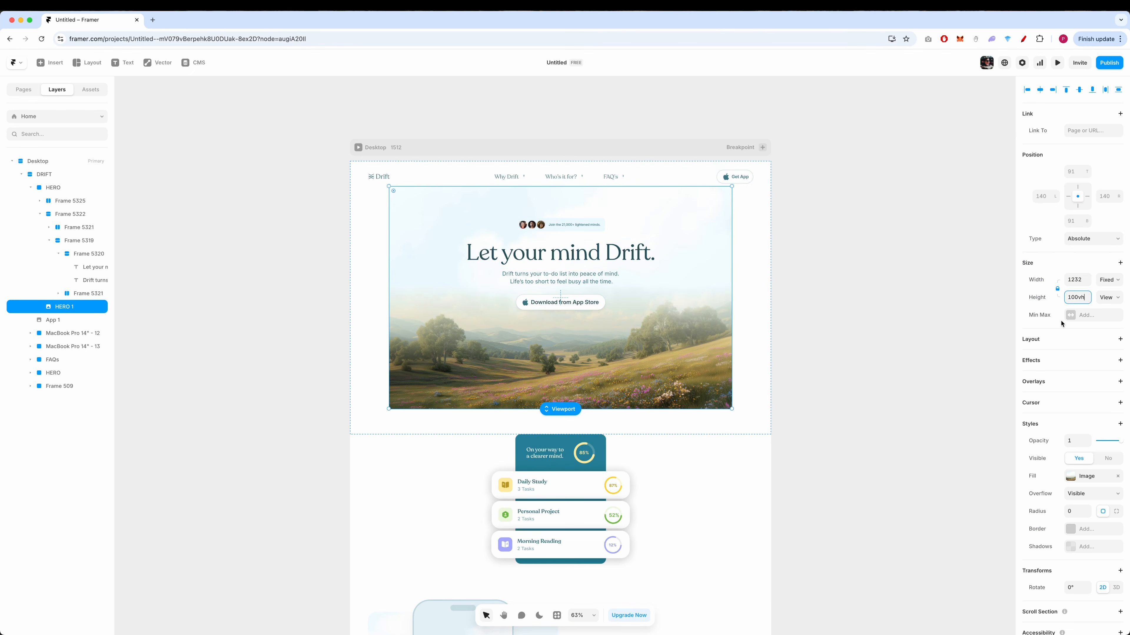
pyautogui.click(1072, 477)
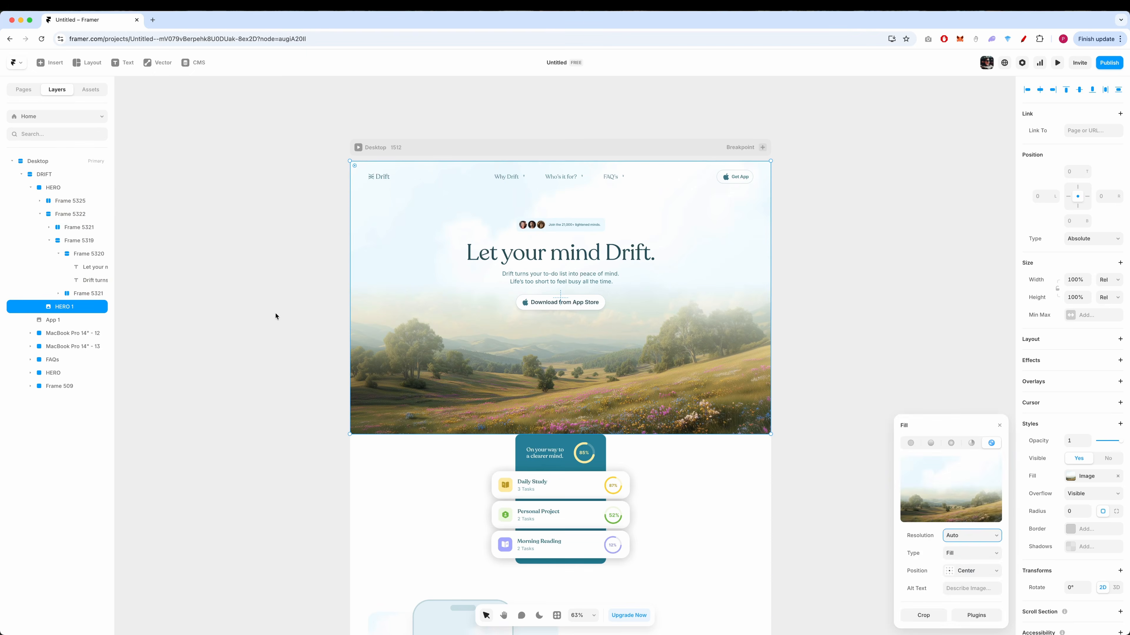
pyautogui.press('Escape')
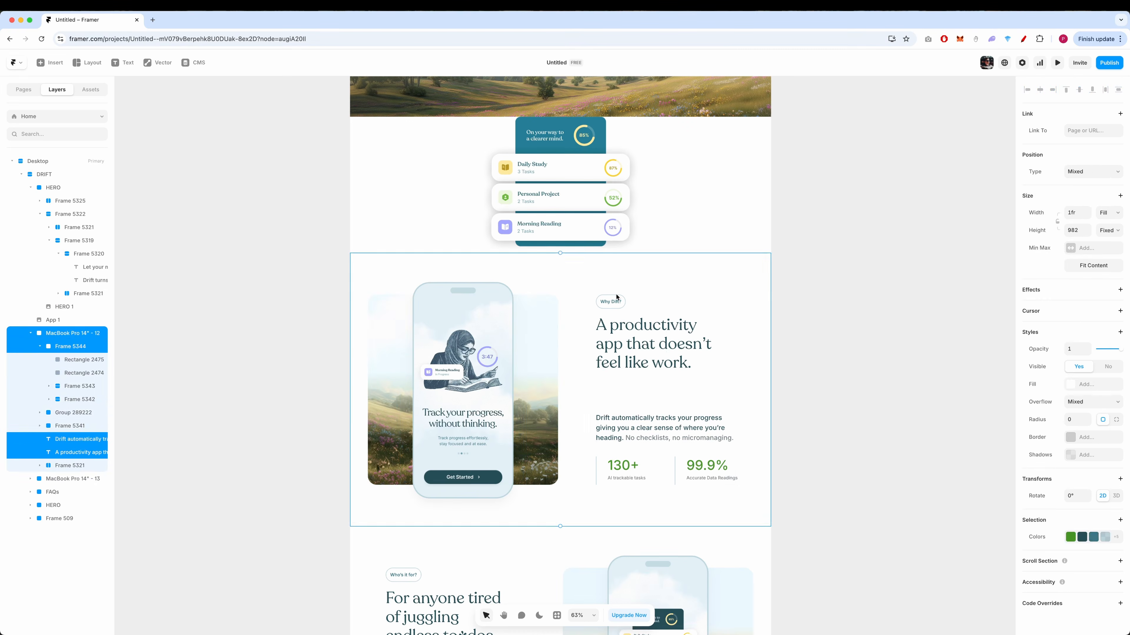
# - Inspect the layers of the "Why Drift?" section's phone mockup and background frame, and those of the FAQs "Get in touch" block
pyautogui.click(70, 426)
pyautogui.keyDown('shift'); pyautogui.click(86, 417); pyautogui.keyUp('shift')
pyautogui.press('super+f')
pyautogui.press('Escape')
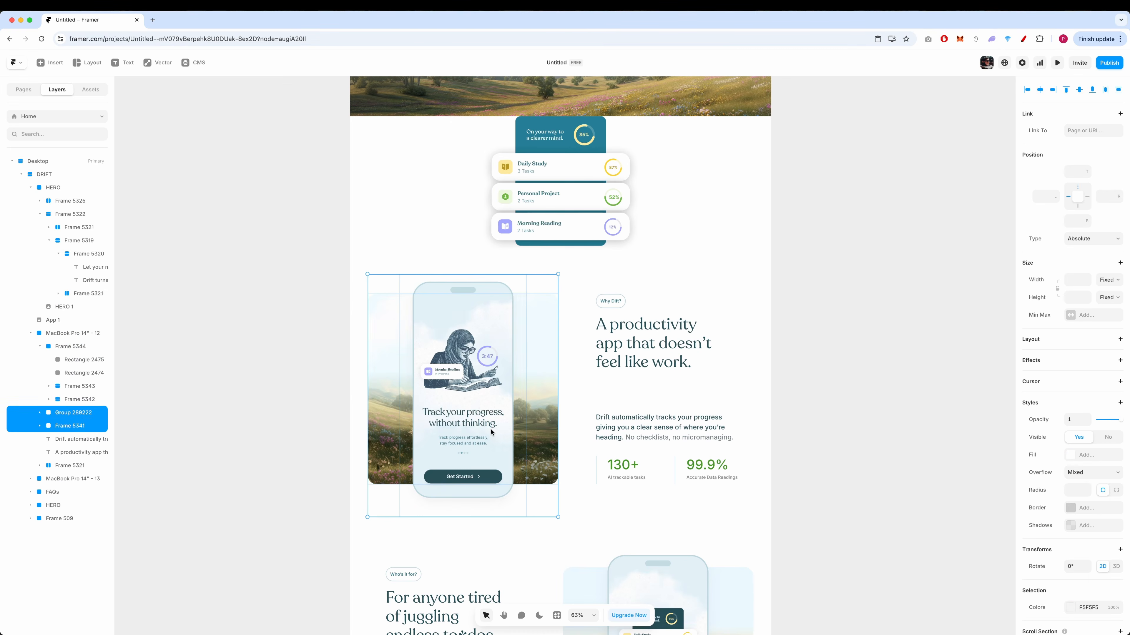
pyautogui.click(40, 346)
pyautogui.click(72, 333)
pyautogui.scroll(-7, 646, 358)
pyautogui.keyDown('super'); pyautogui.click(418, 616); pyautogui.keyUp('super')
# - Set the position type of the App 1 task cards image to Absolute so it overlaps the hero's lower edge
pyautogui.scroll(13, 564, 356)
pyautogui.click(564, 447)
pyautogui.click(1093, 172)
pyautogui.click(1100, 164)
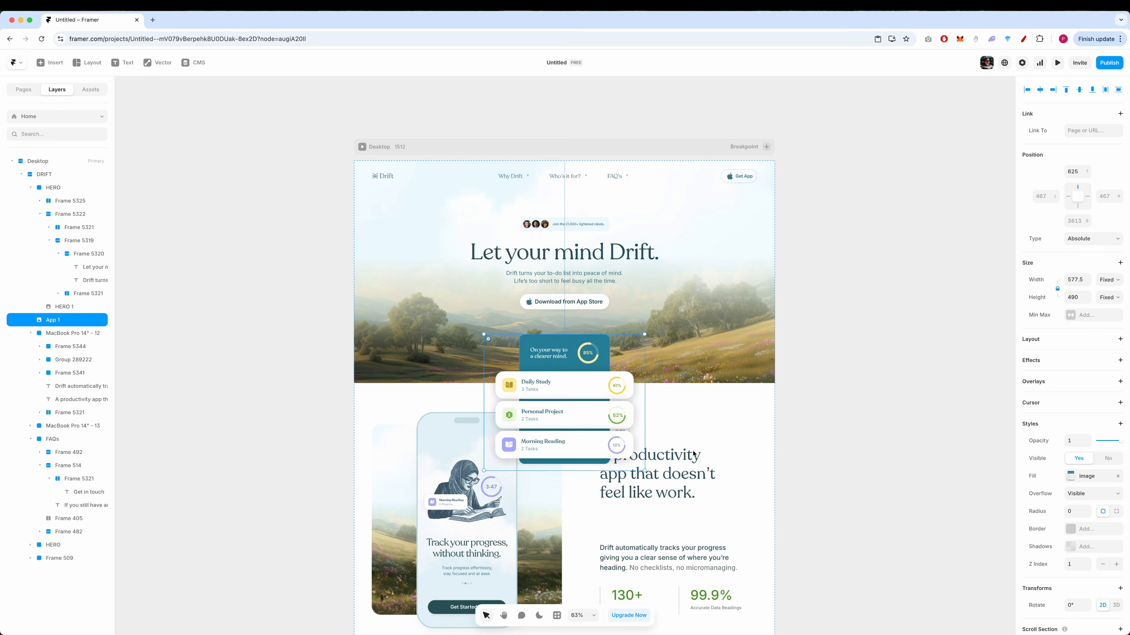